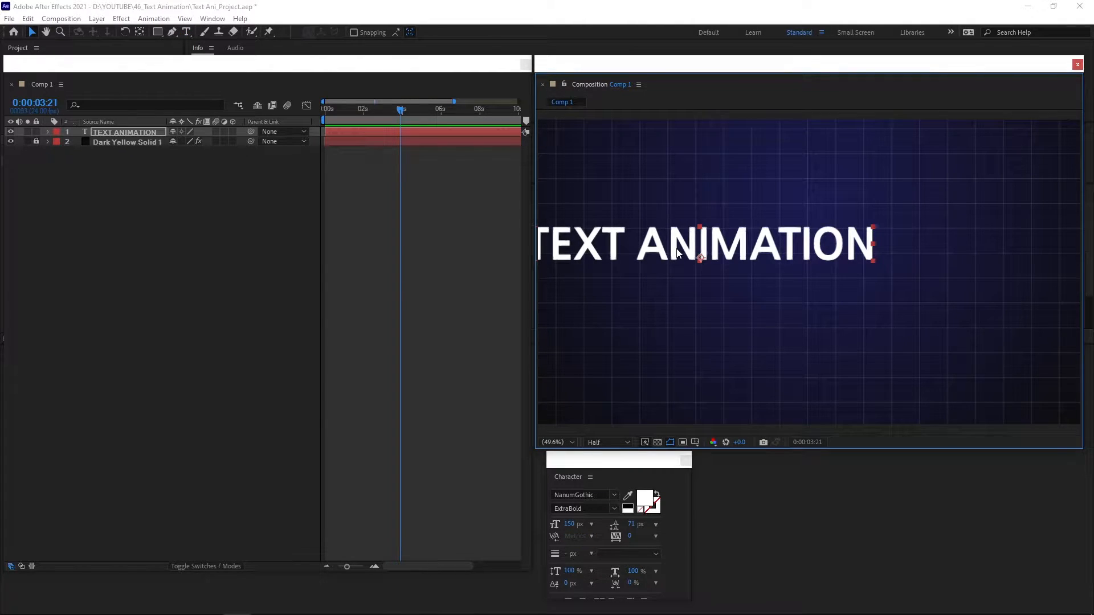
# - Centre the TEXT ANIMATION layer's anchor point, centre the layer in the composition, and expand its Text properties
pyautogui.hotkey('ctrl', 'alt', 'Home')
pyautogui.hotkey('ctrl', 'Home')
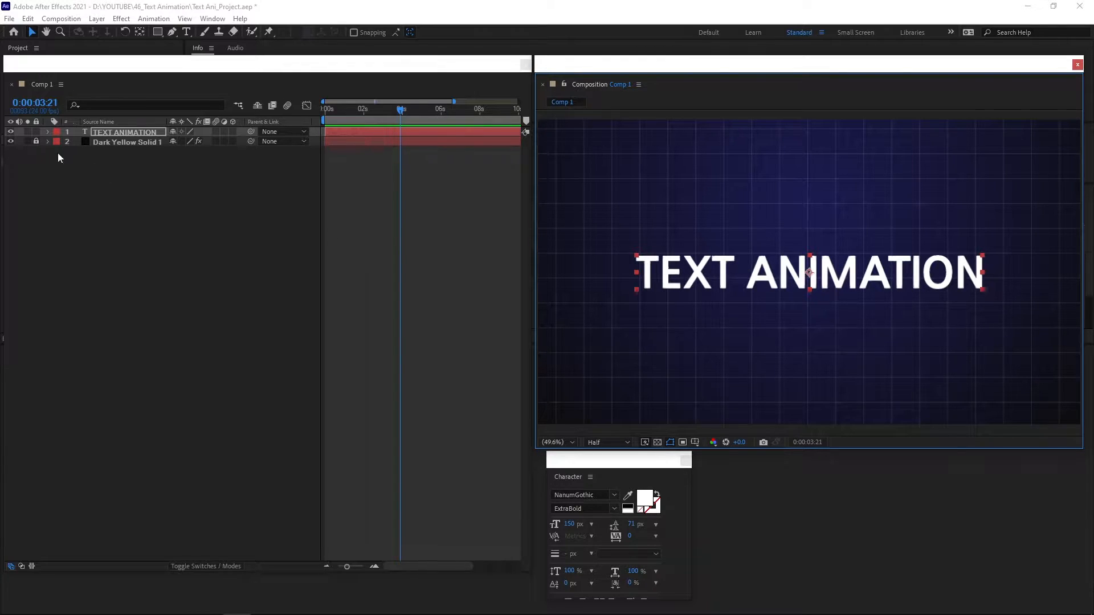
pyautogui.click(48, 132)
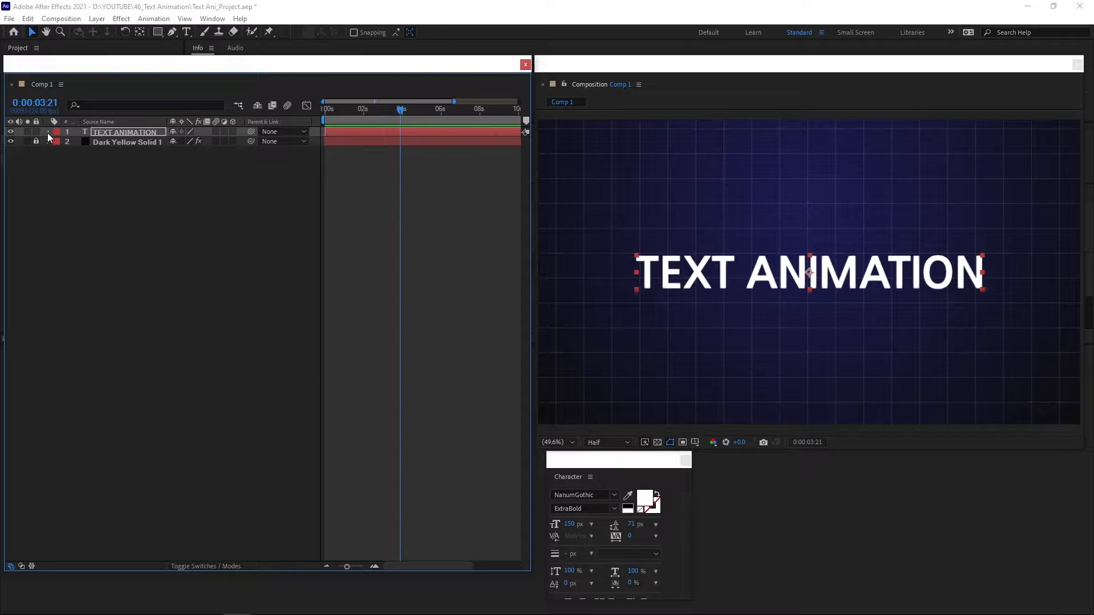
pyautogui.click(57, 142)
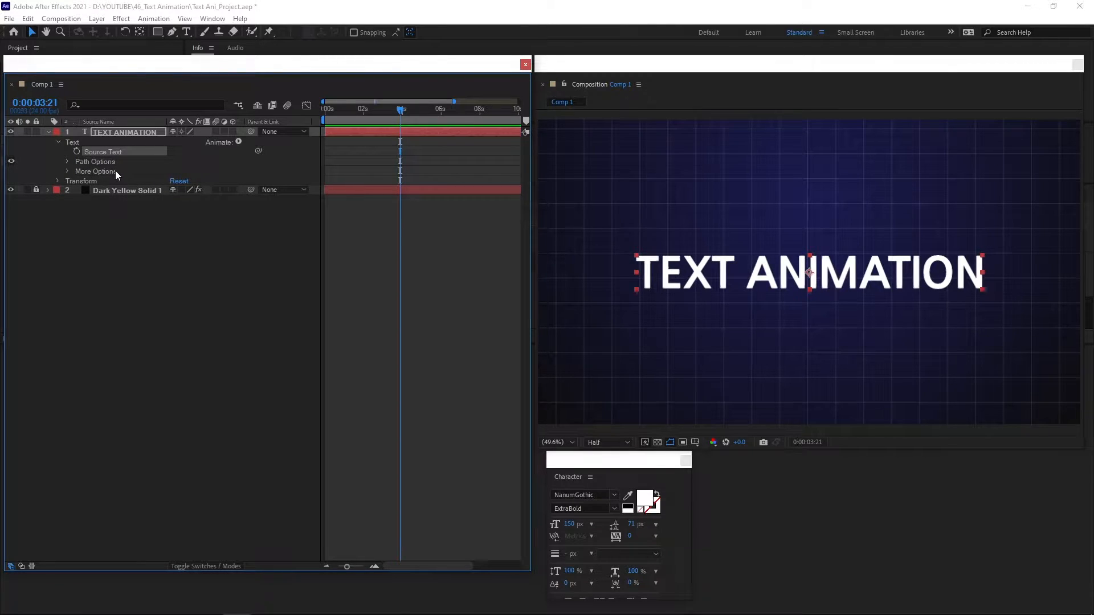
# - Keyframe the Source Text at the start of the timeline and change the text to "abc" at 0:00:00:16
pyautogui.press('Home')
pyautogui.hotkey('ctrl', 't')
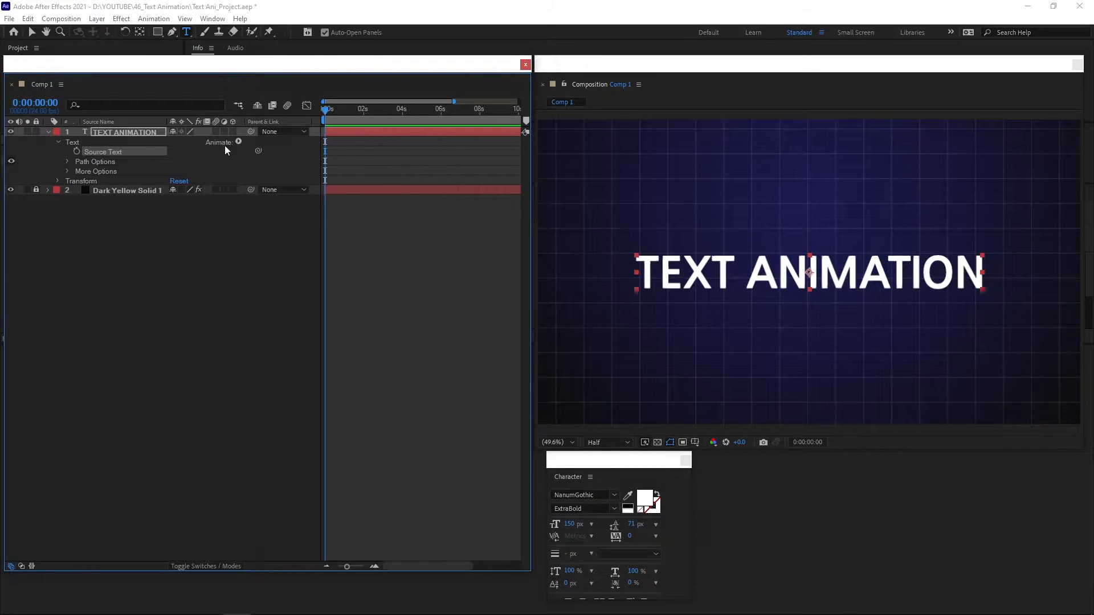
pyautogui.click(76, 152)
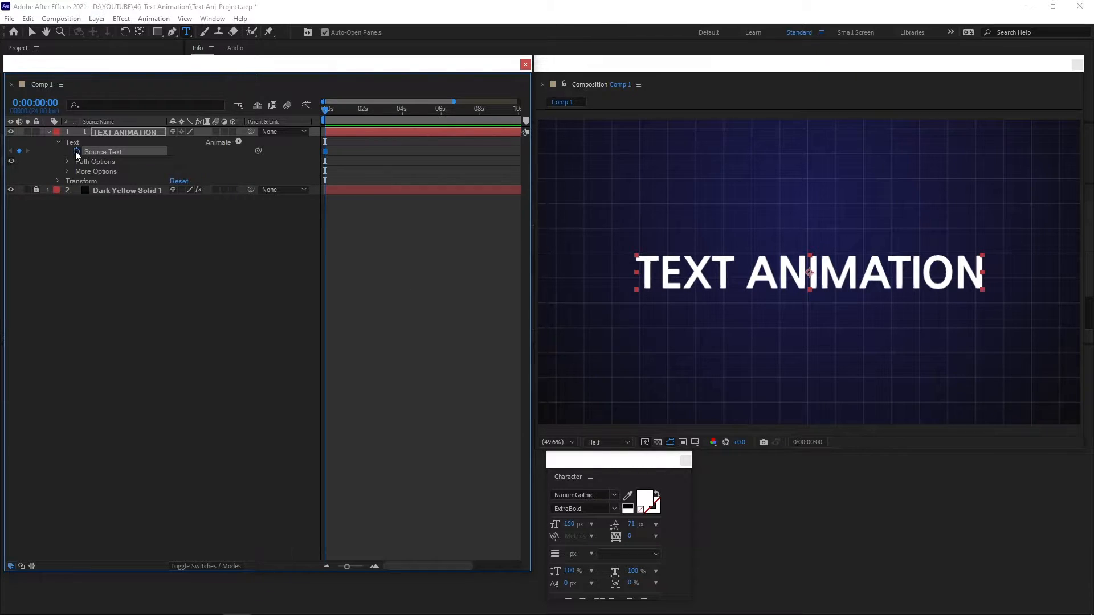
pyautogui.click(341, 111)
pyautogui.moveTo(340, 111); pyautogui.dragTo(337, 112)
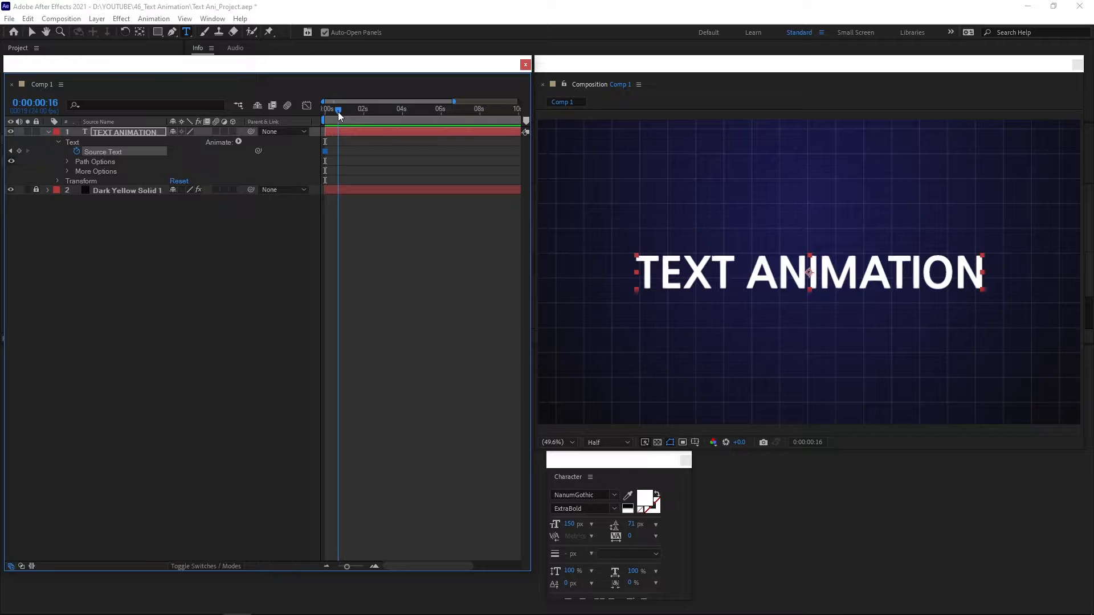
pyautogui.tripleClick(771, 271)
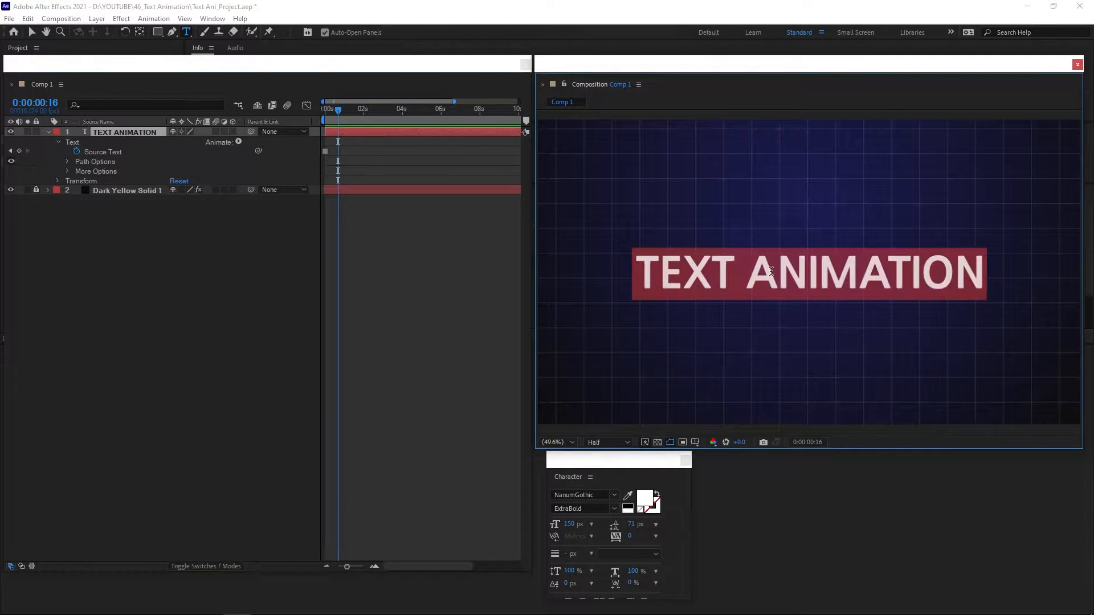
pyautogui.write('abc')
# - Change the text to "123" at 0:00:01:09 for a third Source Text keyframe
pyautogui.click(351, 110)
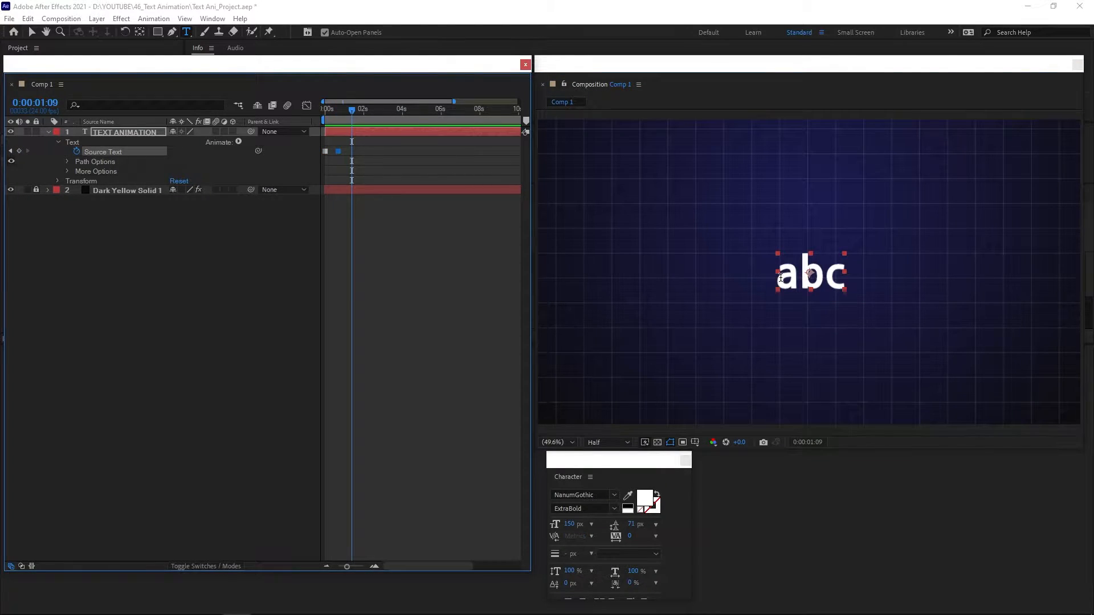
pyautogui.tripleClick(842, 275)
pyautogui.write('123')
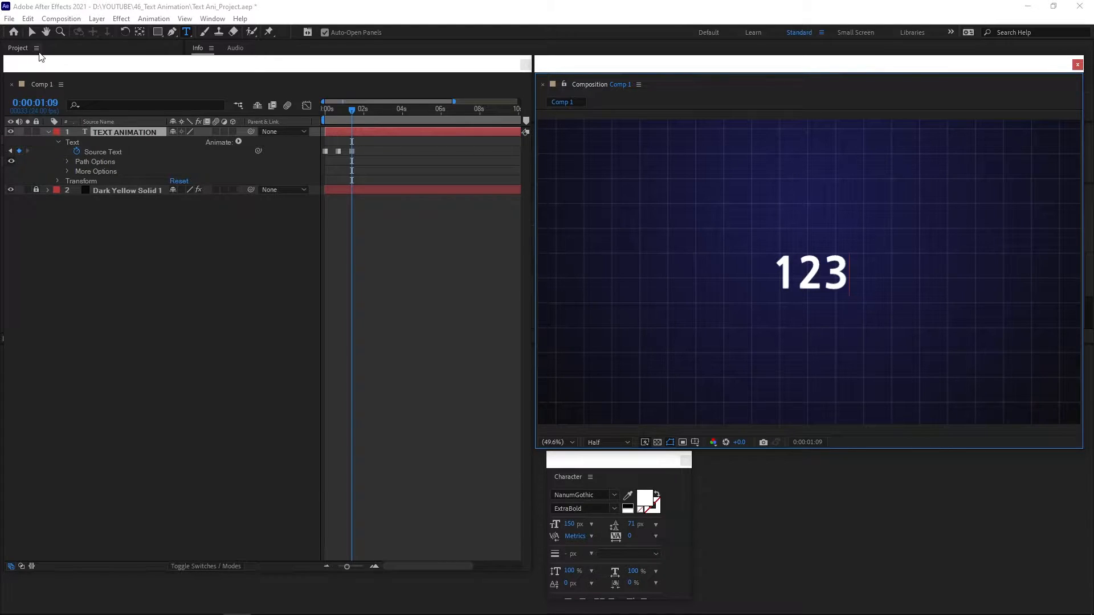
# - Duplicate the three Source Text keyframes repeatedly along the timeline from 0:00:02:01 onward and preview the text changes
pyautogui.click(31, 32)
pyautogui.moveTo(364, 148); pyautogui.dragTo(323, 155)
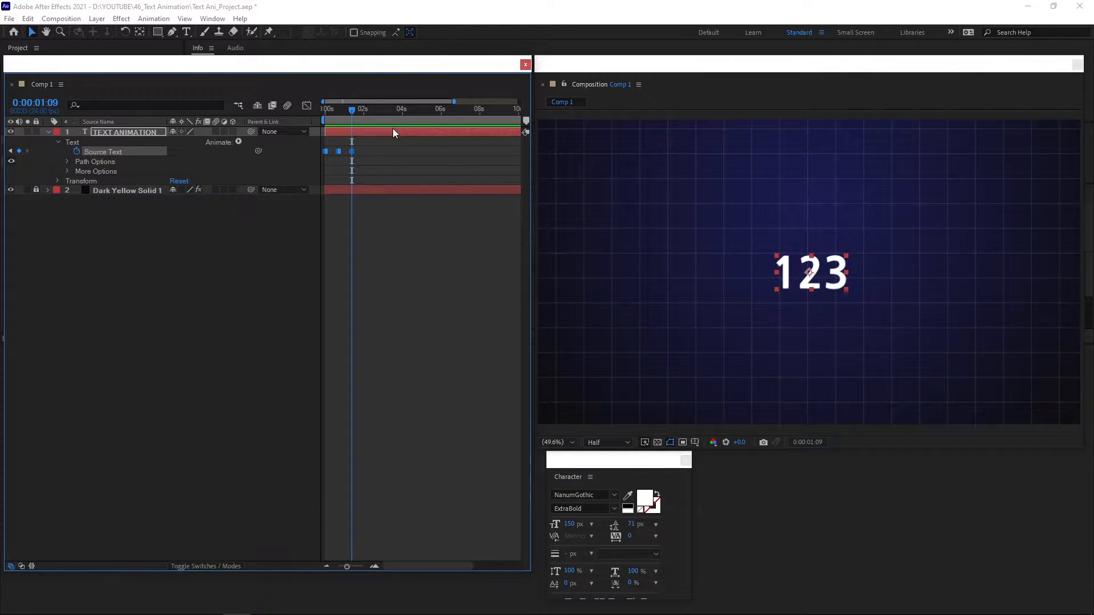
pyautogui.moveTo(352, 109); pyautogui.dragTo(364, 110)
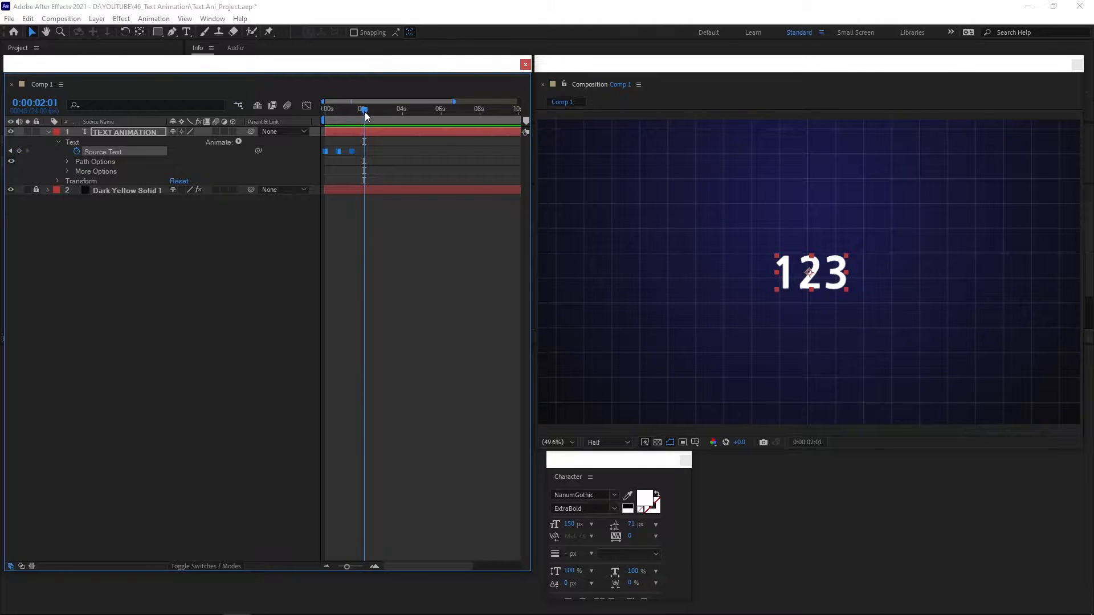
pyautogui.hotkey('ctrl', 'v')
pyautogui.click(405, 118)
pyautogui.hotkey('ctrl', 'v')
pyautogui.moveTo(433, 117); pyautogui.dragTo(323, 111)
pyautogui.hotkey('ctrl', 'v')
pyautogui.click(388, 302)
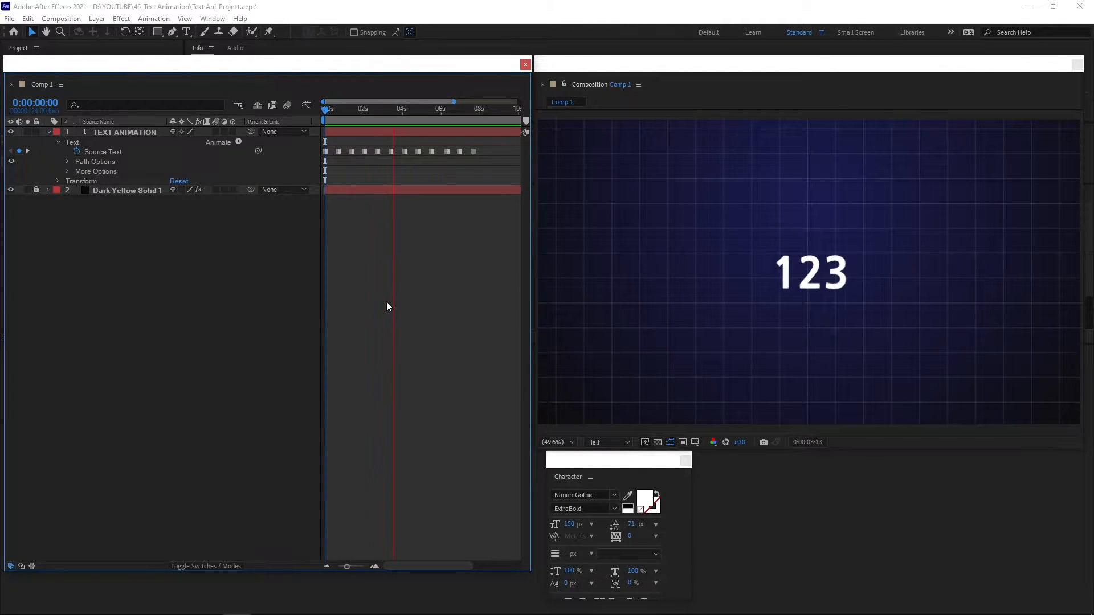
pyautogui.press('space')
# - Delete all Source Text keyframes and return to the start of the timeline
pyautogui.moveTo(483, 146); pyautogui.dragTo(337, 159)
pyautogui.press('Delete')
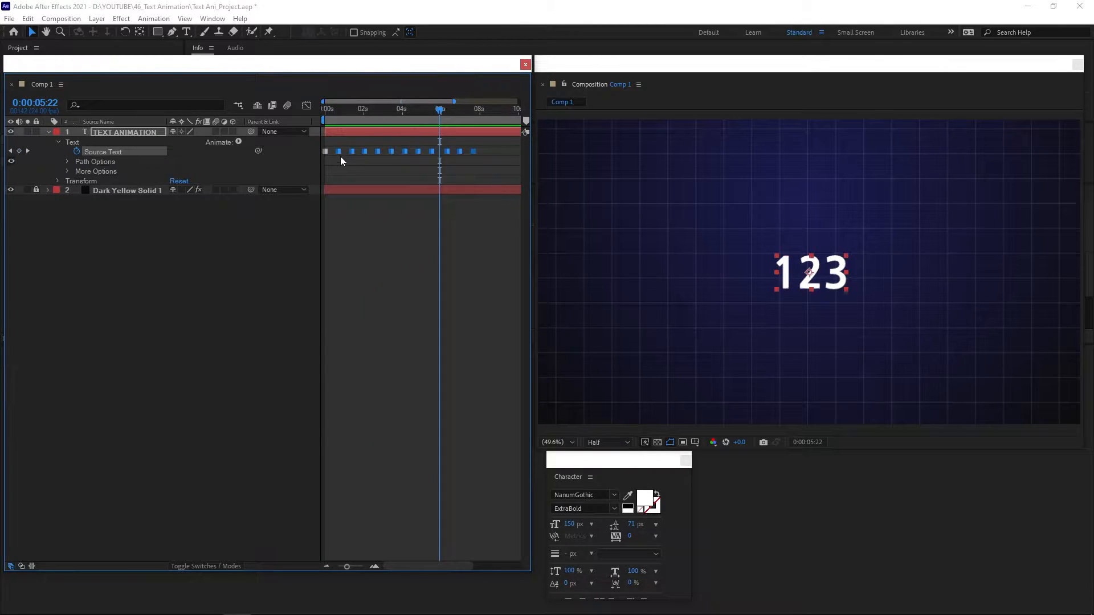
pyautogui.press('Home')
pyautogui.click(325, 151)
pyautogui.press('Delete')
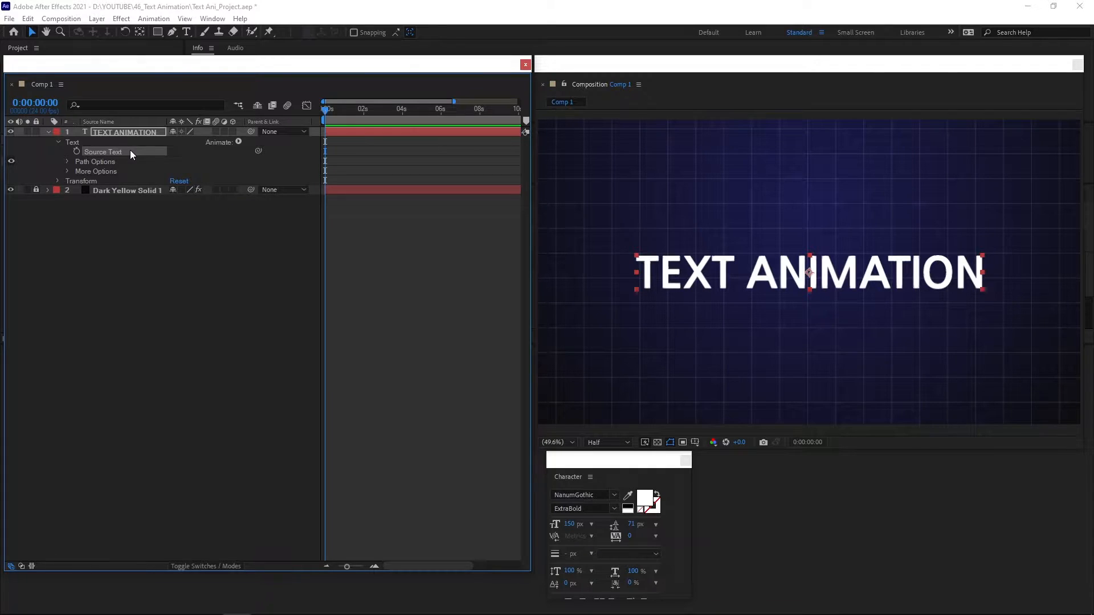
# - Expand the text layer's Path Options and More Options and display the per-character anchor points of Grouping Alignment
pyautogui.click(67, 162)
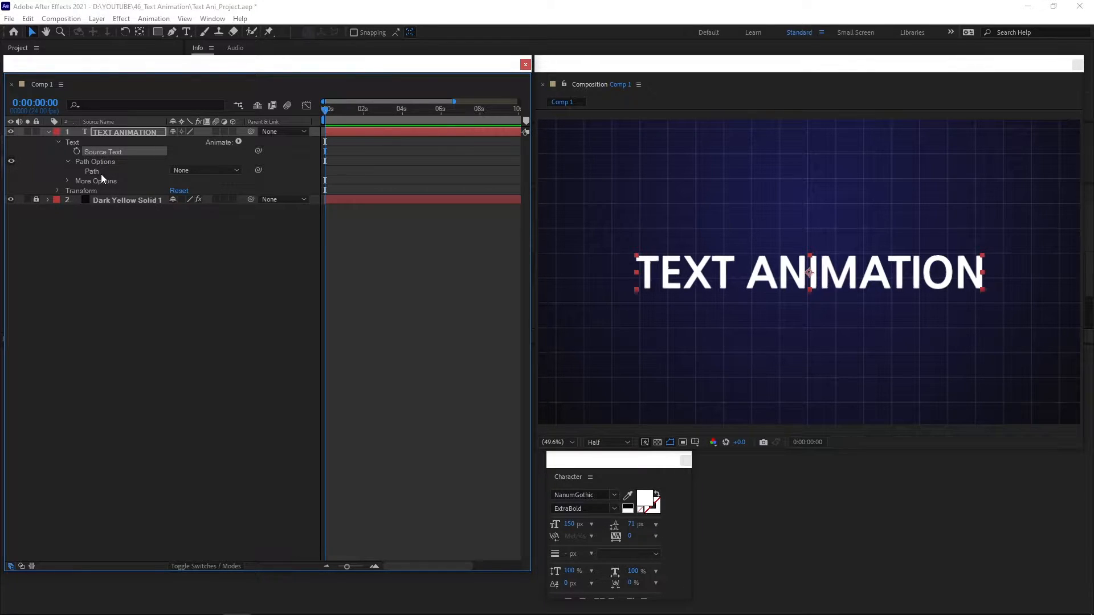
pyautogui.click(67, 182)
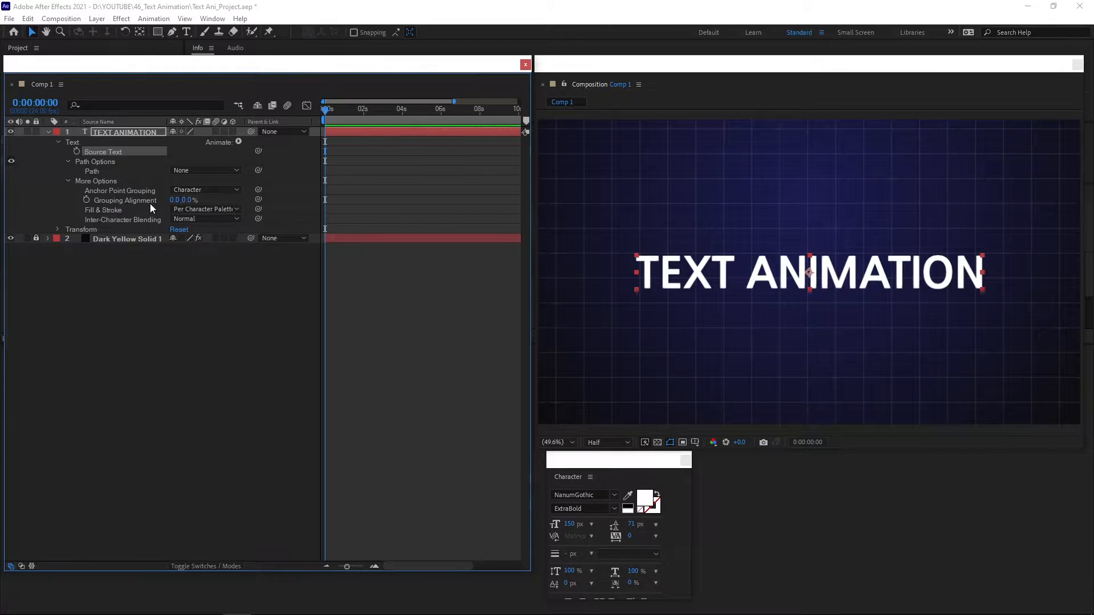
pyautogui.click(131, 200)
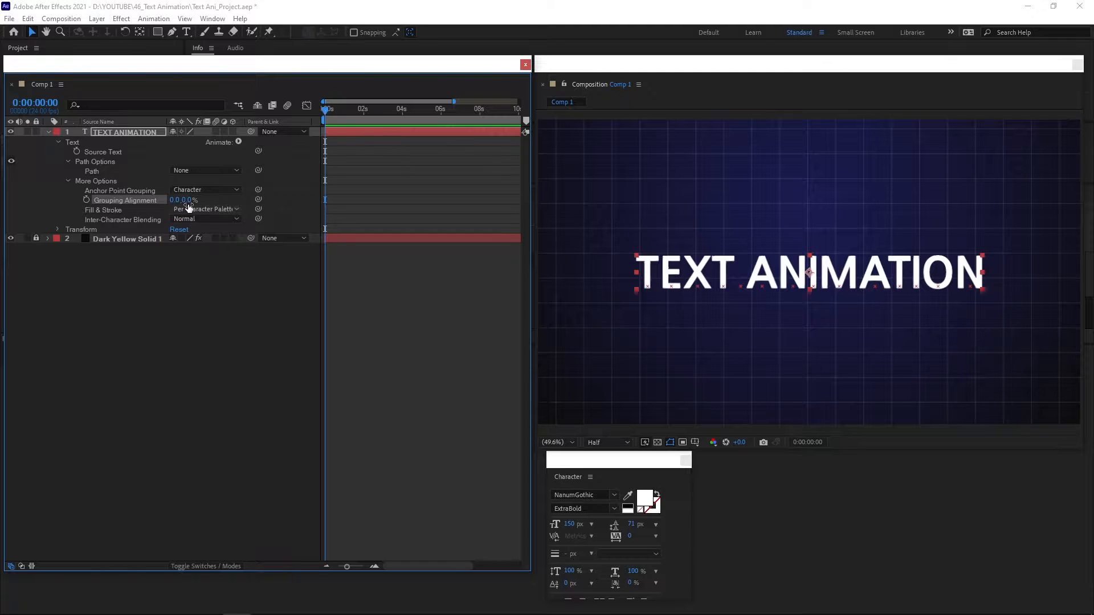
# - Try shifting the characters' anchor points with the vertical Grouping Alignment value, and undo the change
pyautogui.moveTo(187, 200)
pyautogui.mouseDown()
pyautogui.moveTo(226, 210)
pyautogui.moveTo(176, 220)
pyautogui.moveTo(232, 200)
pyautogui.moveTo(204, 209)
pyautogui.mouseUp()
pyautogui.hotkey('ctrl', 'z')
pyautogui.hotkey('ctrl', 'z')
# - Recolour the text red and tighten its tracking to -326 so the letters overlap
pyautogui.click(643, 499)
pyautogui.click(852, 309)
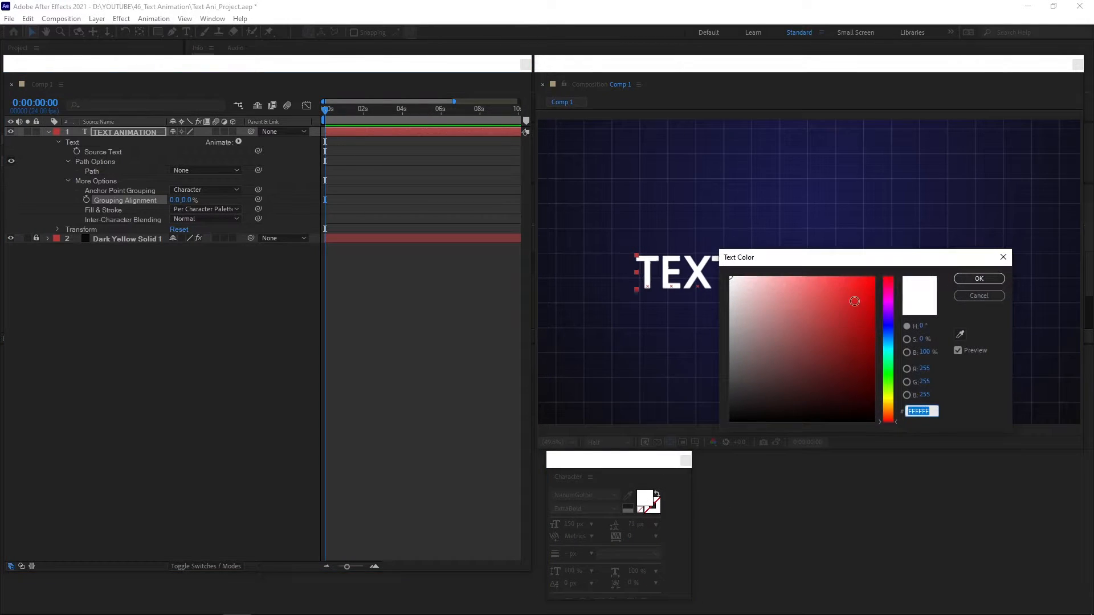
pyautogui.click(979, 278)
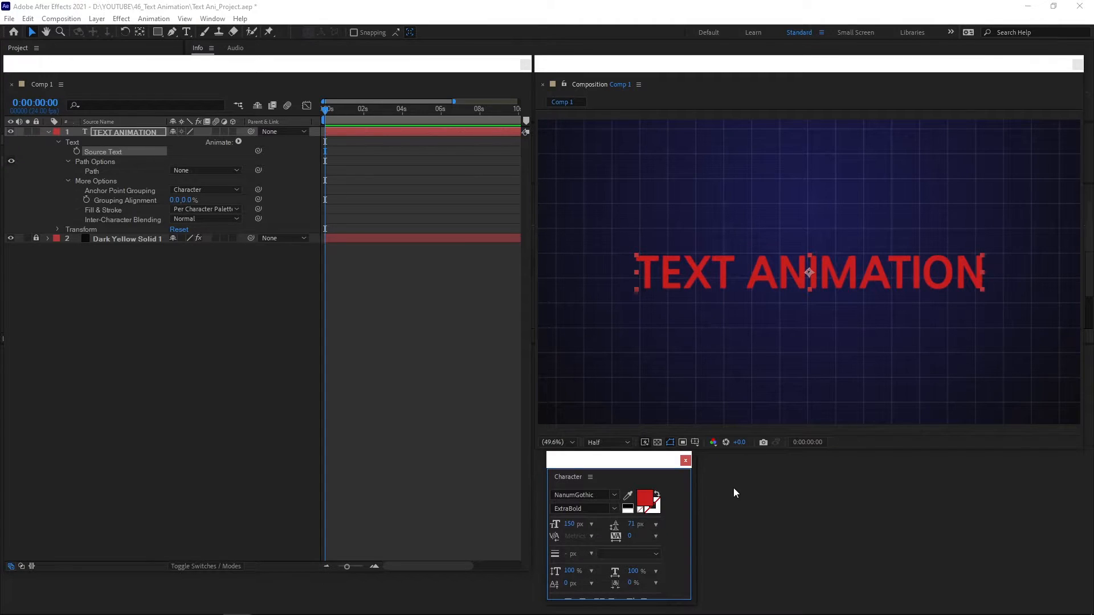
pyautogui.moveTo(630, 536); pyautogui.dragTo(824, 551)
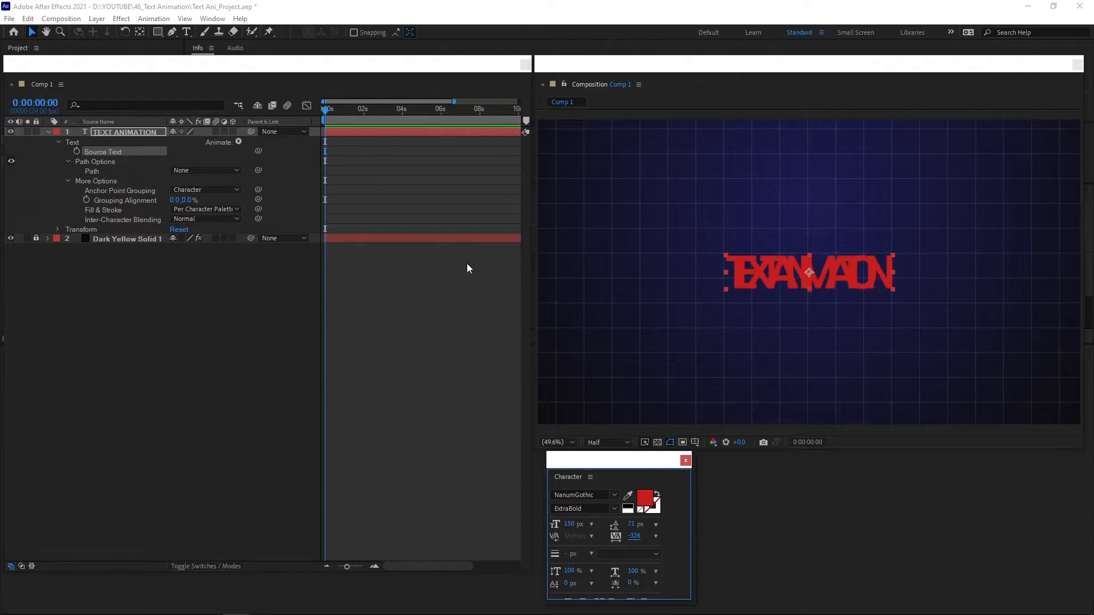
# - Try Screen as the text's Inter-Character Blending mode, and restore it to Normal
pyautogui.click(197, 219)
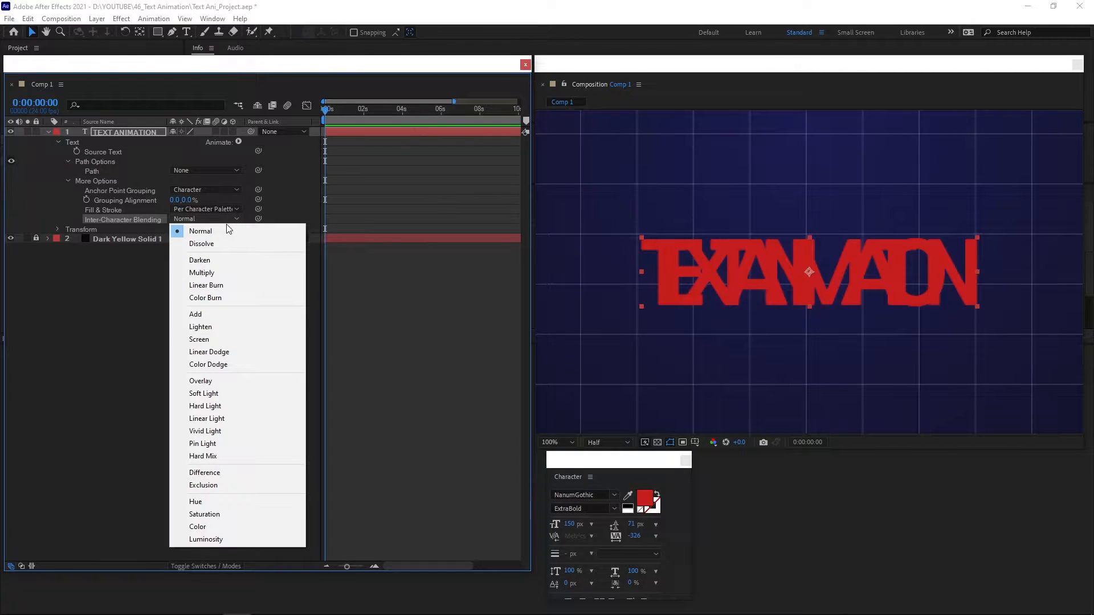
pyautogui.click(225, 339)
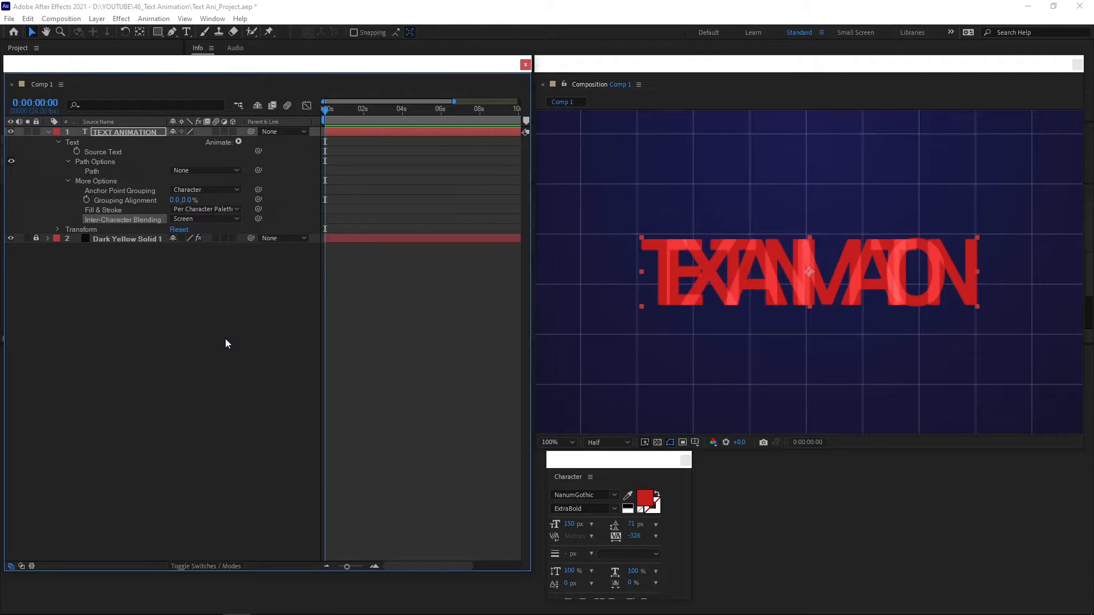
pyautogui.click(226, 219)
pyautogui.click(225, 231)
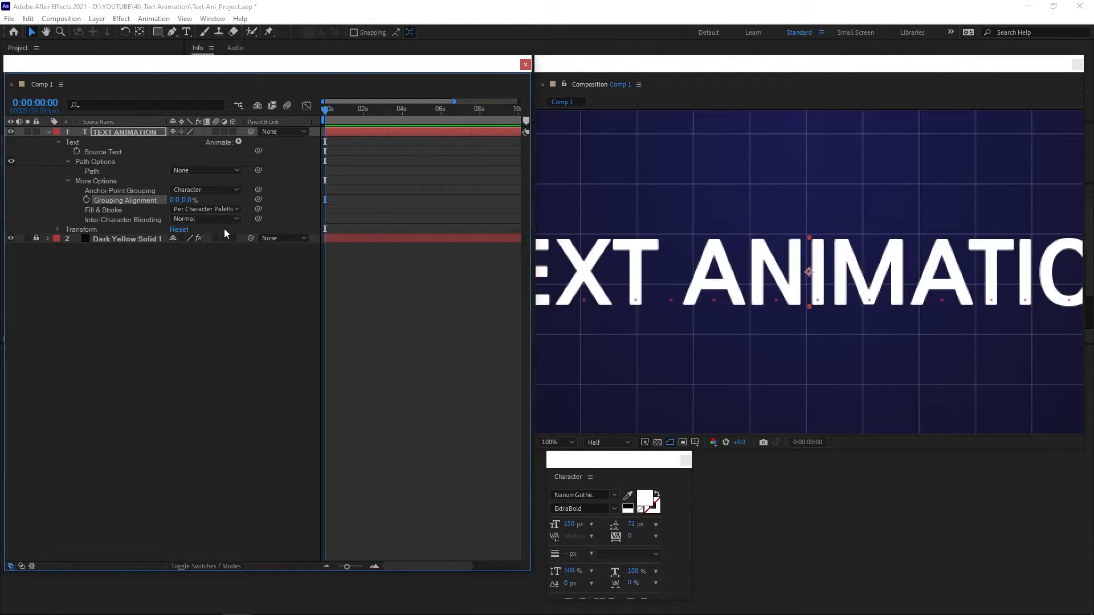
# - Add a Position animator to the TEXT ANIMATION layer and expand its Range Selector 1
pyautogui.scroll(-2, 767, 291)
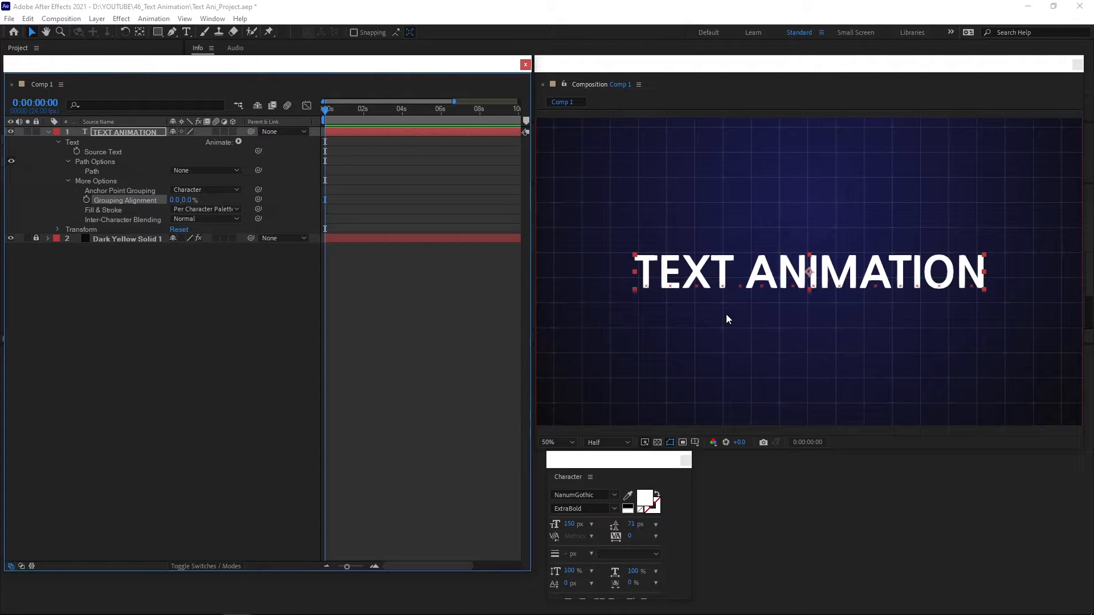
pyautogui.click(239, 141)
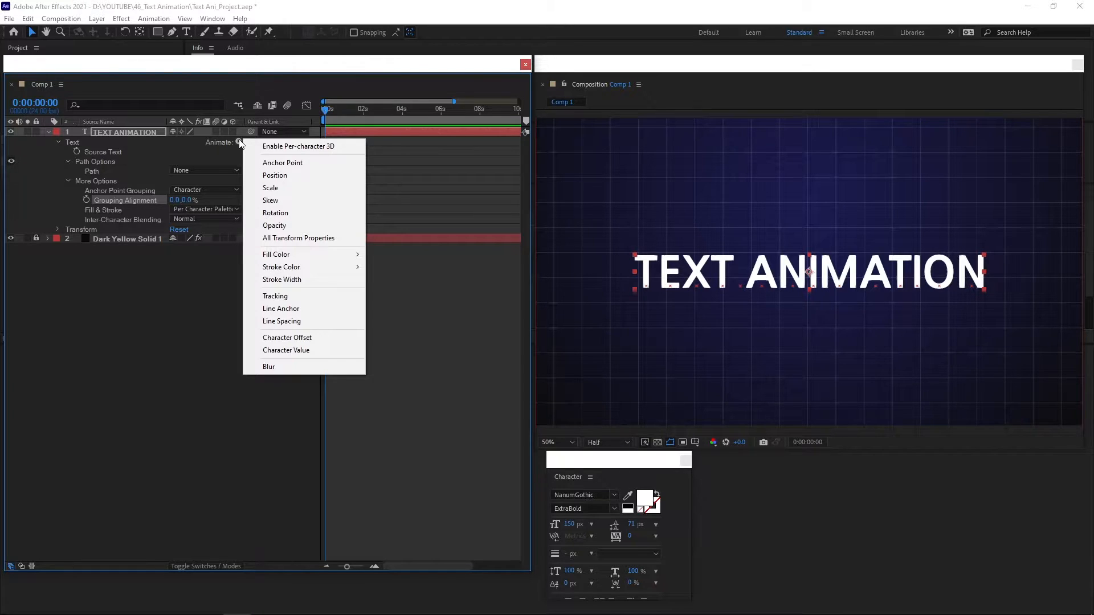
pyautogui.click(281, 177)
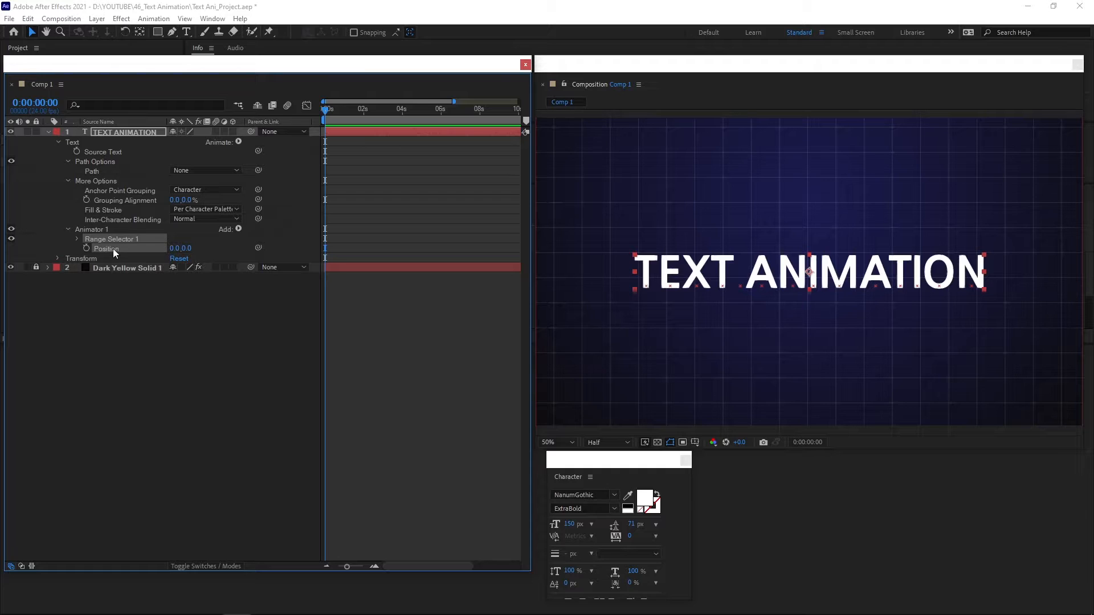
pyautogui.click(77, 239)
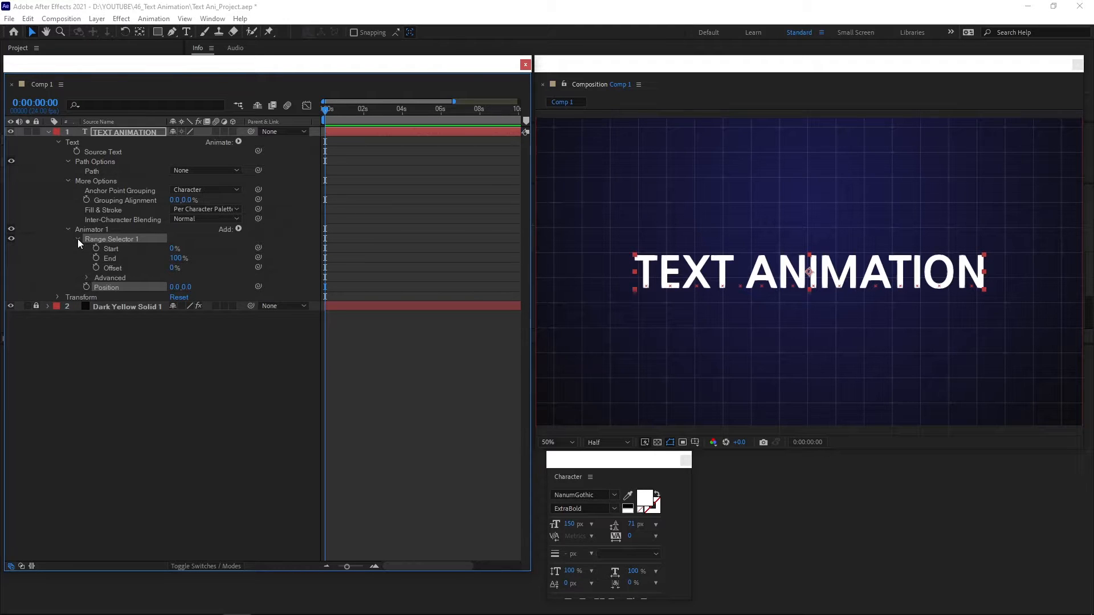
pyautogui.click(77, 253)
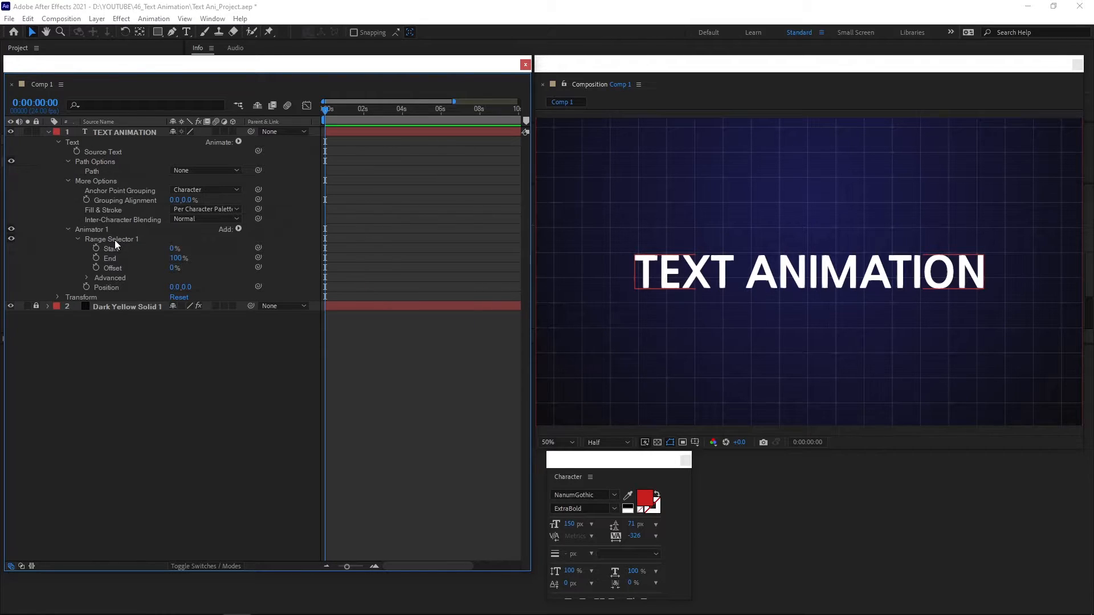
pyautogui.click(674, 276)
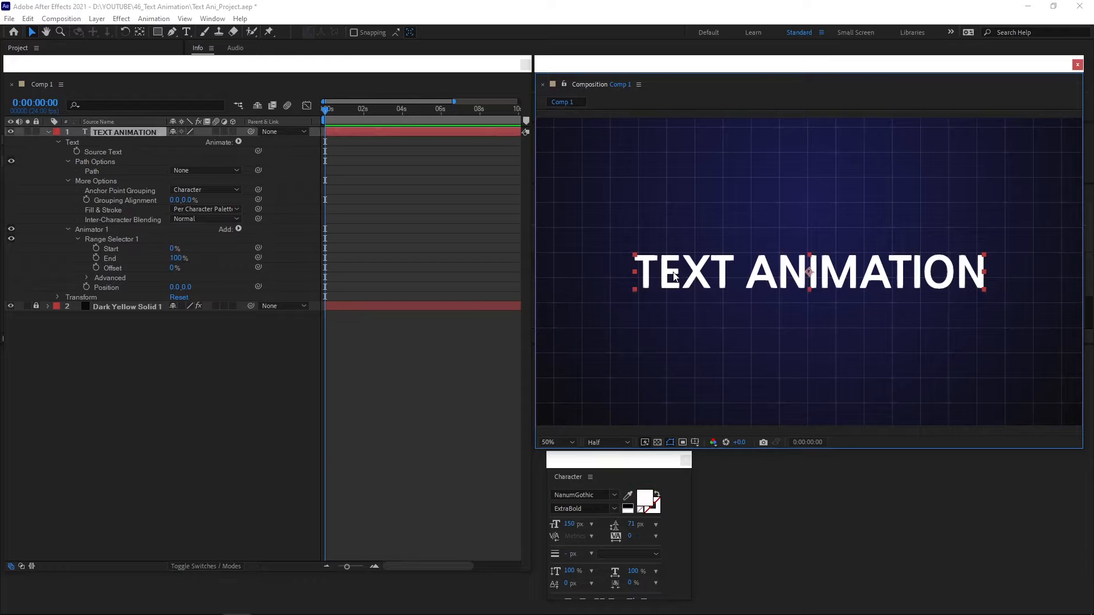
# - Try narrowing Range Selector 1 to a Start of 21% and an End of 79%
pyautogui.moveTo(173, 249); pyautogui.dragTo(177, 249)
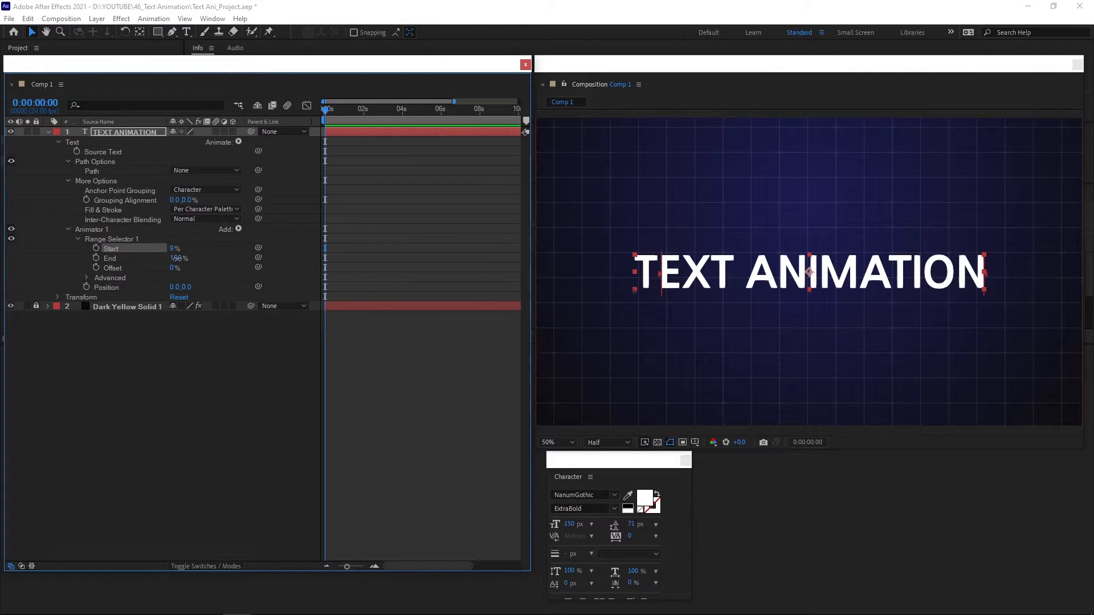
pyautogui.moveTo(177, 259); pyautogui.dragTo(169, 260)
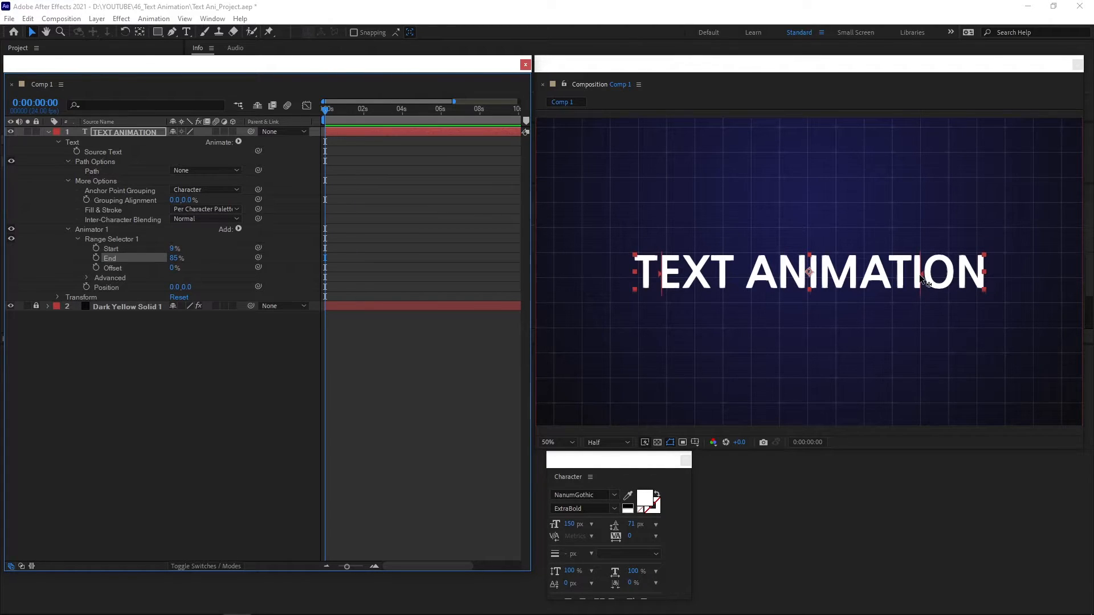
pyautogui.moveTo(662, 279); pyautogui.dragTo(714, 279)
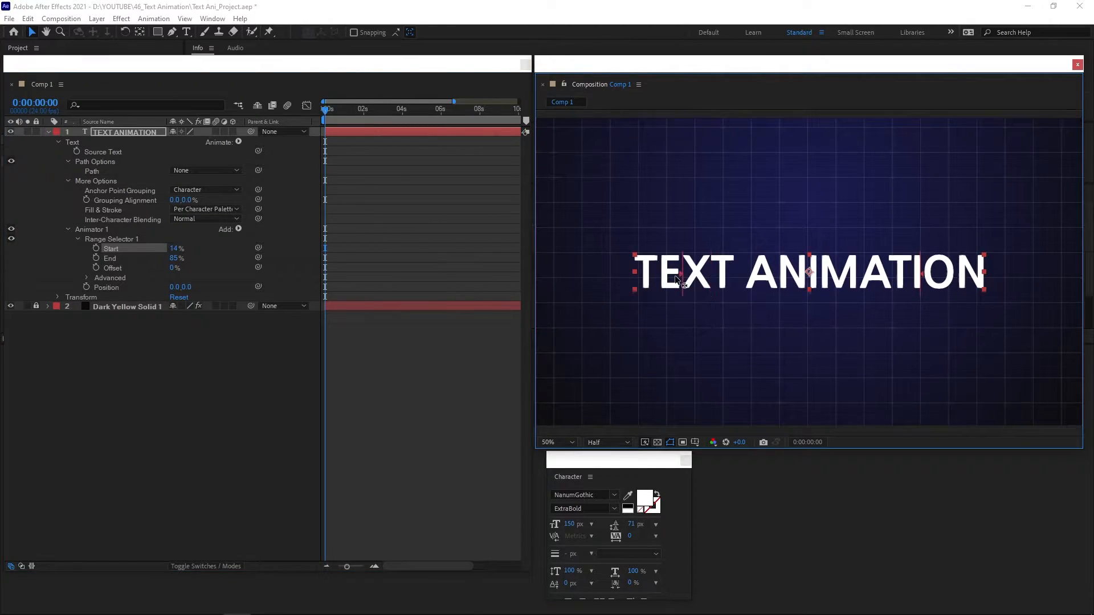
pyautogui.moveTo(923, 279)
pyautogui.mouseDown()
pyautogui.moveTo(897, 278)
pyautogui.moveTo(916, 279)
pyautogui.mouseUp()
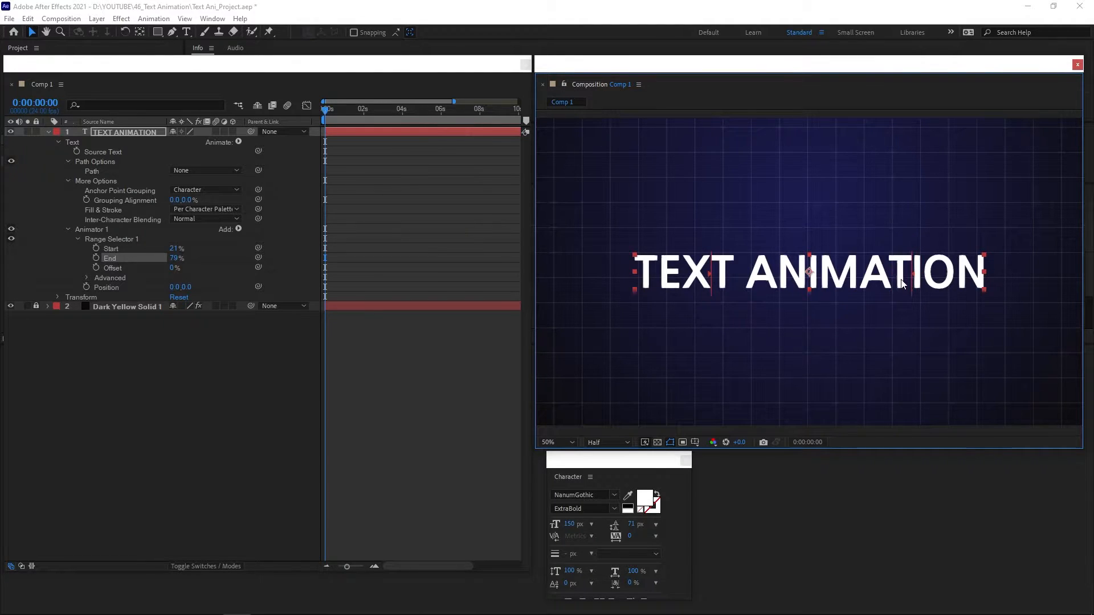
# - Set Range Selector 1's Start to 0% and End to 100%, and try shifting its Offset
pyautogui.click(174, 249)
pyautogui.write('0')
pyautogui.press('Return')
pyautogui.click(174, 258)
pyautogui.write('100')
pyautogui.press('Return')
pyautogui.moveTo(174, 269); pyautogui.dragTo(191, 269)
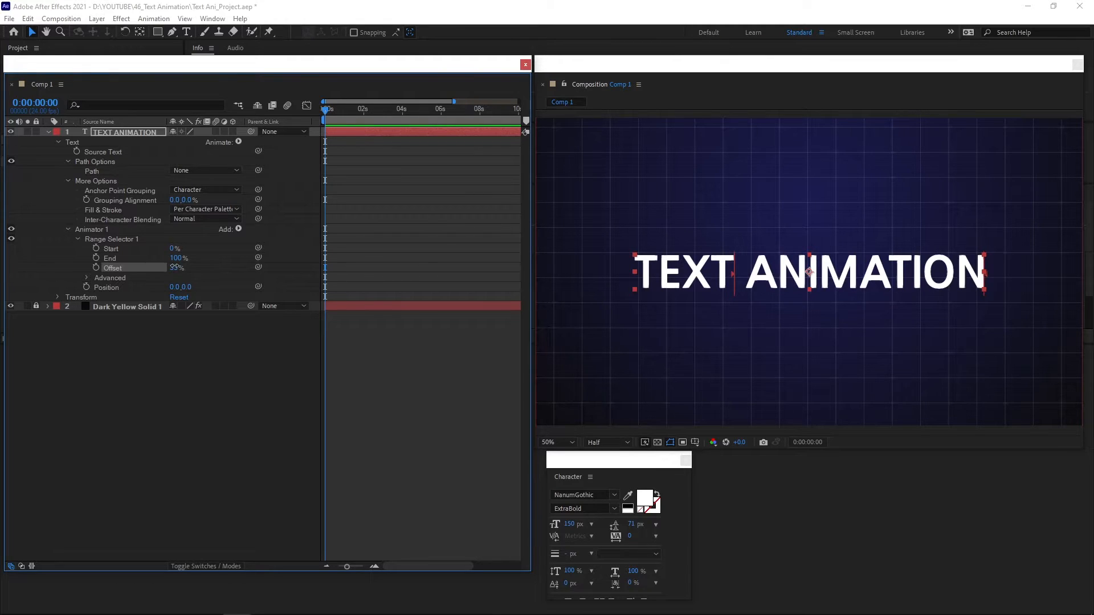
pyautogui.press('Return')
# - Set Animator 1's Position to 0, 397 to move the characters down
pyautogui.moveTo(188, 289); pyautogui.dragTo(383, 322)
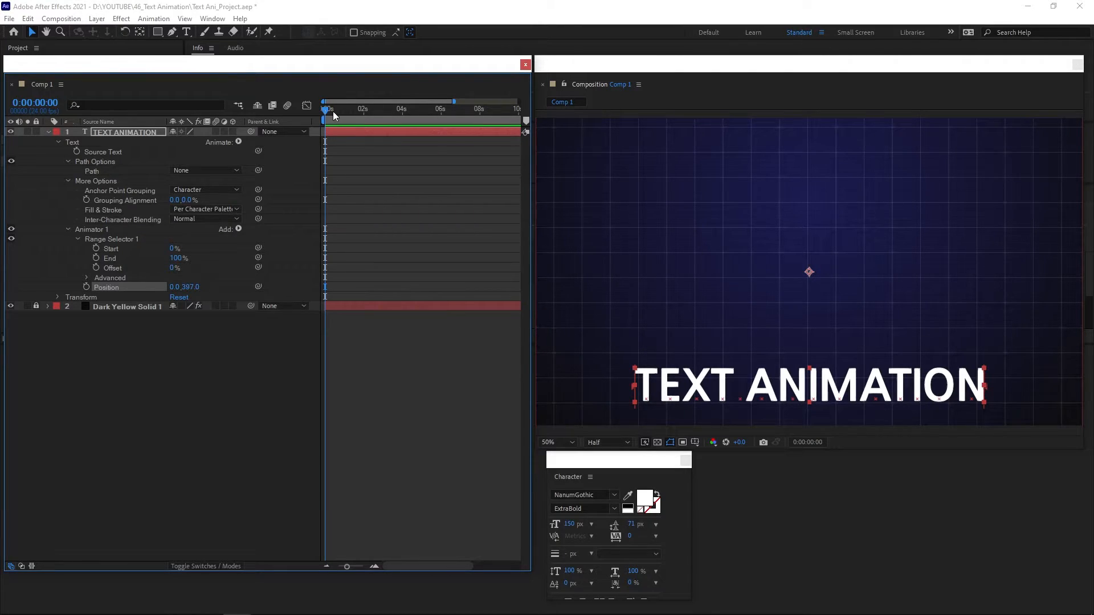
# - Keyframe Range Selector 1's Offset from 0% at the first frame to 100% at 0:00:02:01 and preview the animation
pyautogui.press('space')
pyautogui.moveTo(371, 114); pyautogui.dragTo(309, 161)
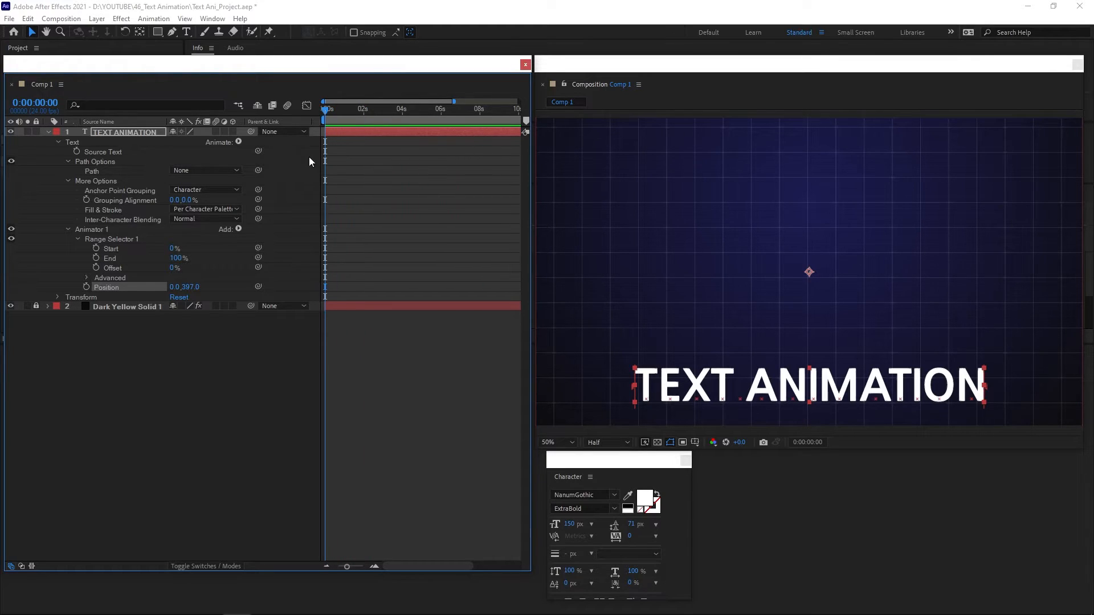
pyautogui.click(96, 267)
pyautogui.click(364, 113)
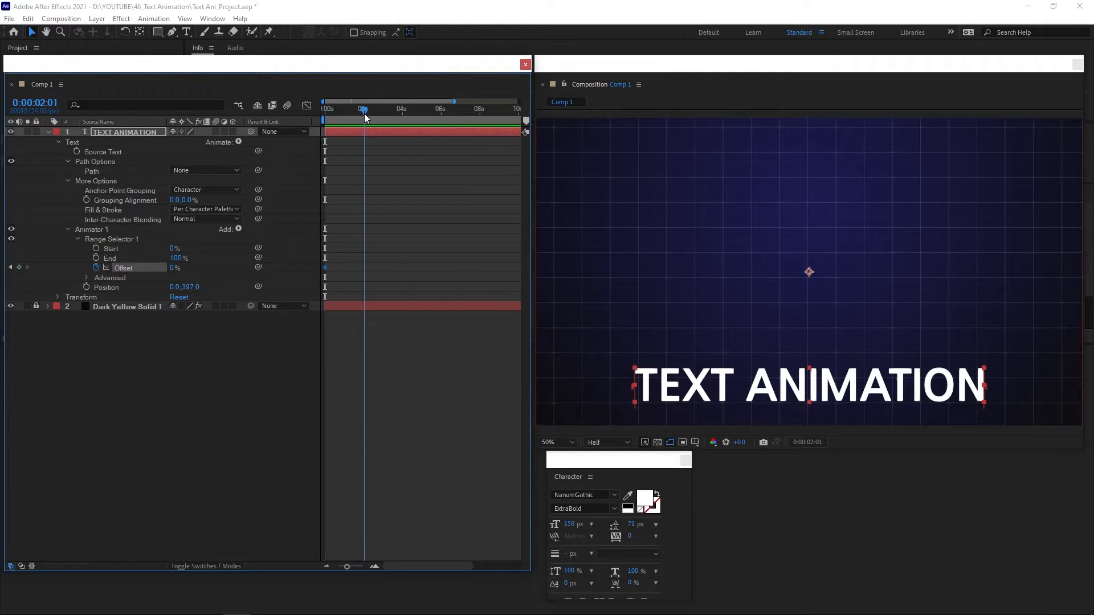
pyautogui.moveTo(172, 267); pyautogui.dragTo(250, 268)
pyautogui.press('Home')
pyautogui.press('space')
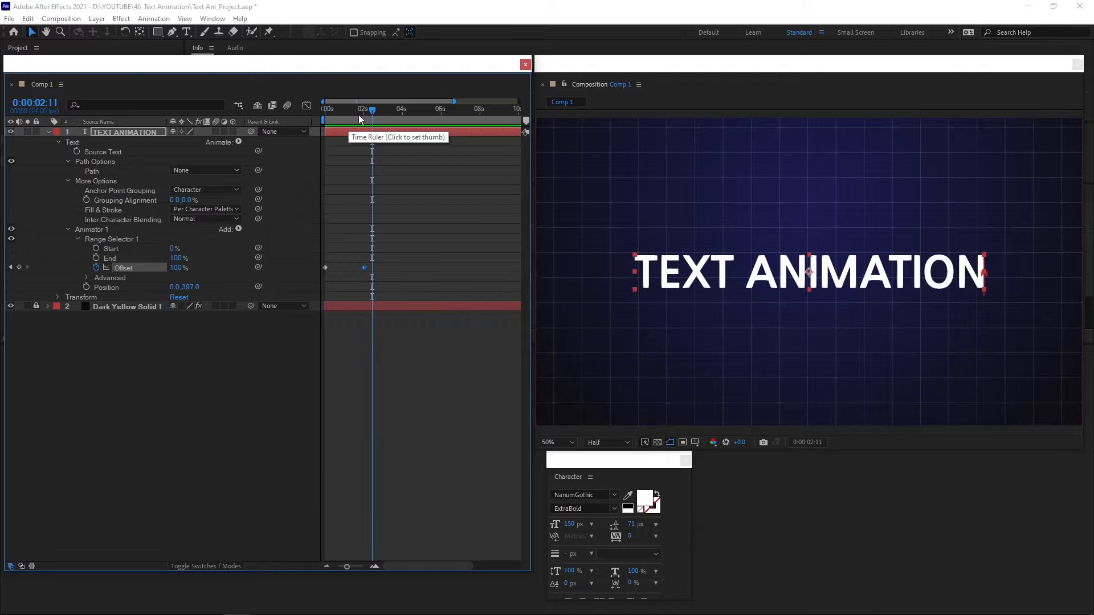
pyautogui.press('space')
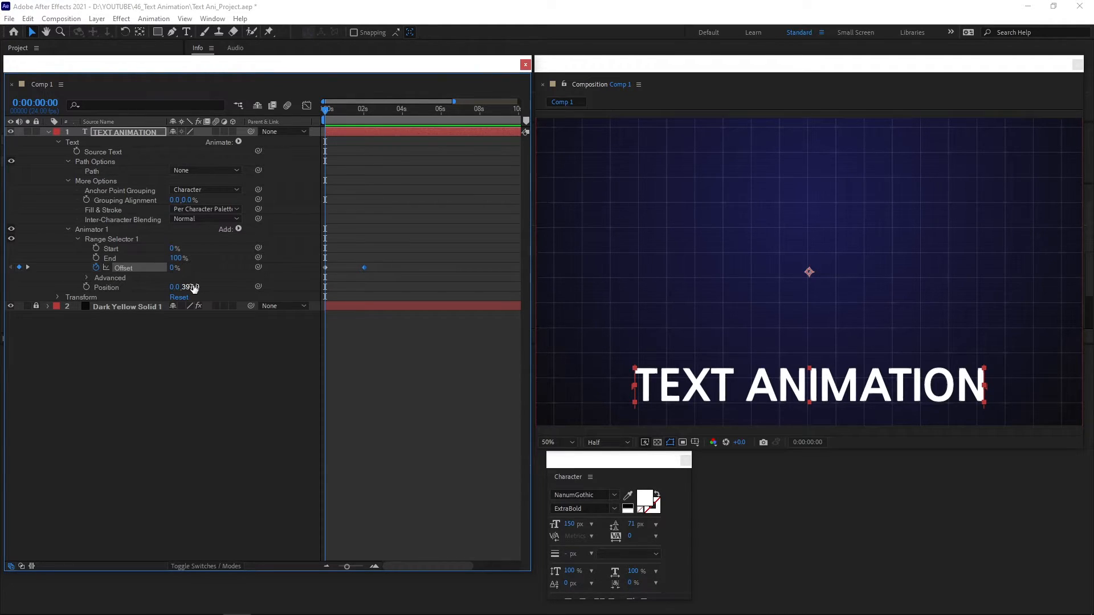
pyautogui.click(29, 267)
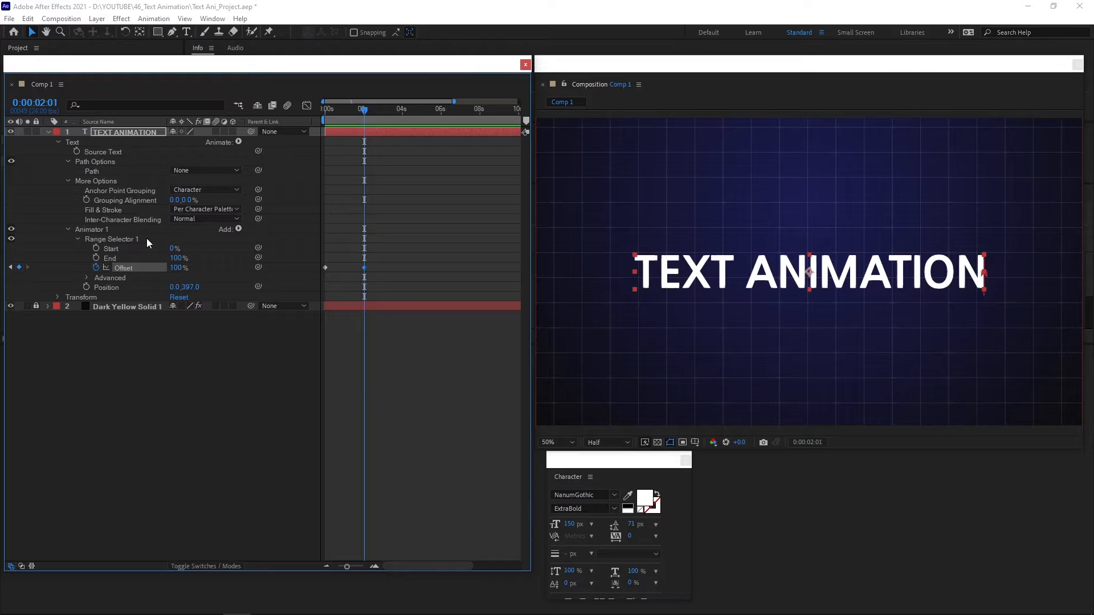
pyautogui.press('Home')
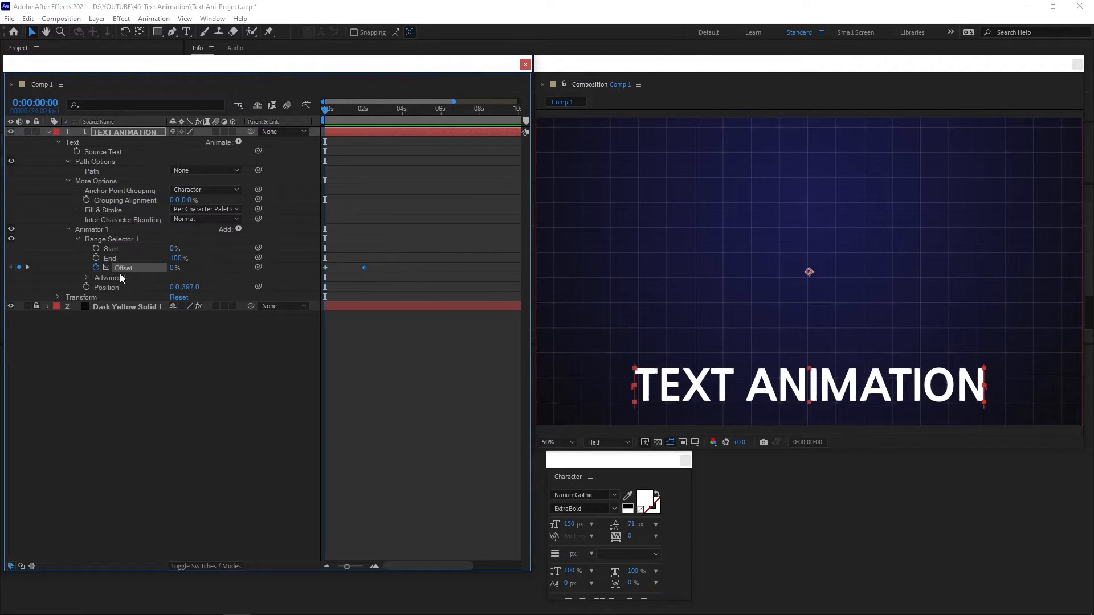
# - Expand Range Selector 1's Advanced options, try Index as the Units, and restore Percentage
pyautogui.click(87, 277)
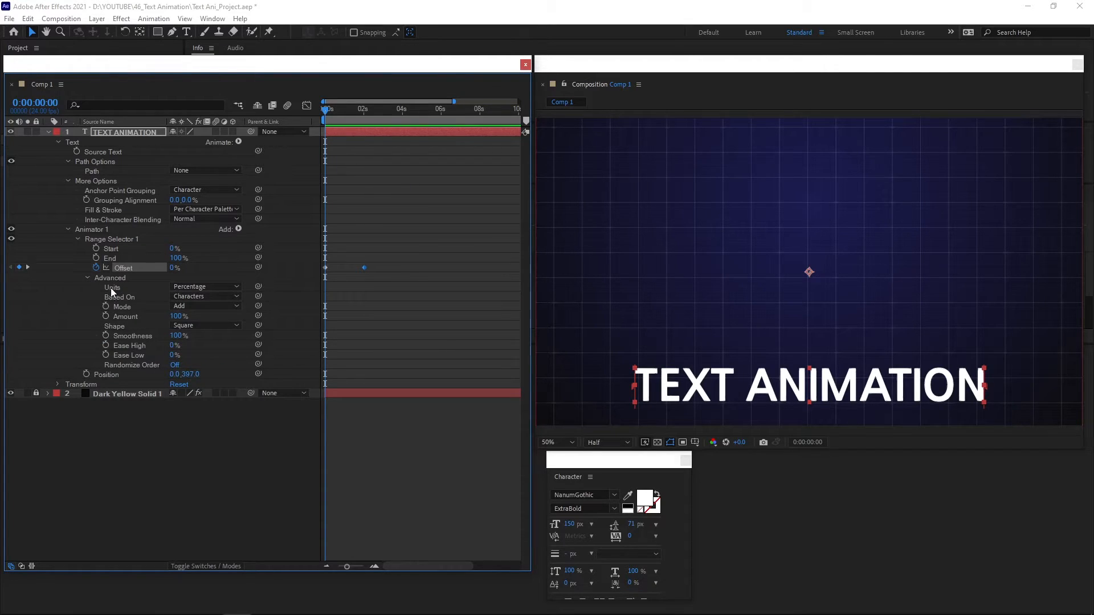
pyautogui.click(233, 289)
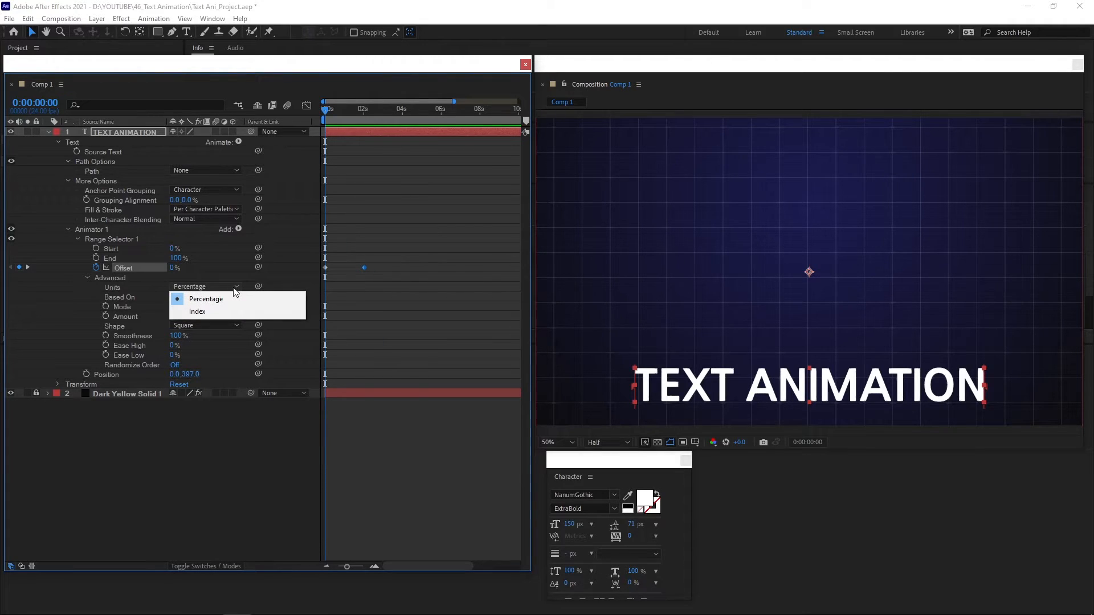
pyautogui.click(198, 313)
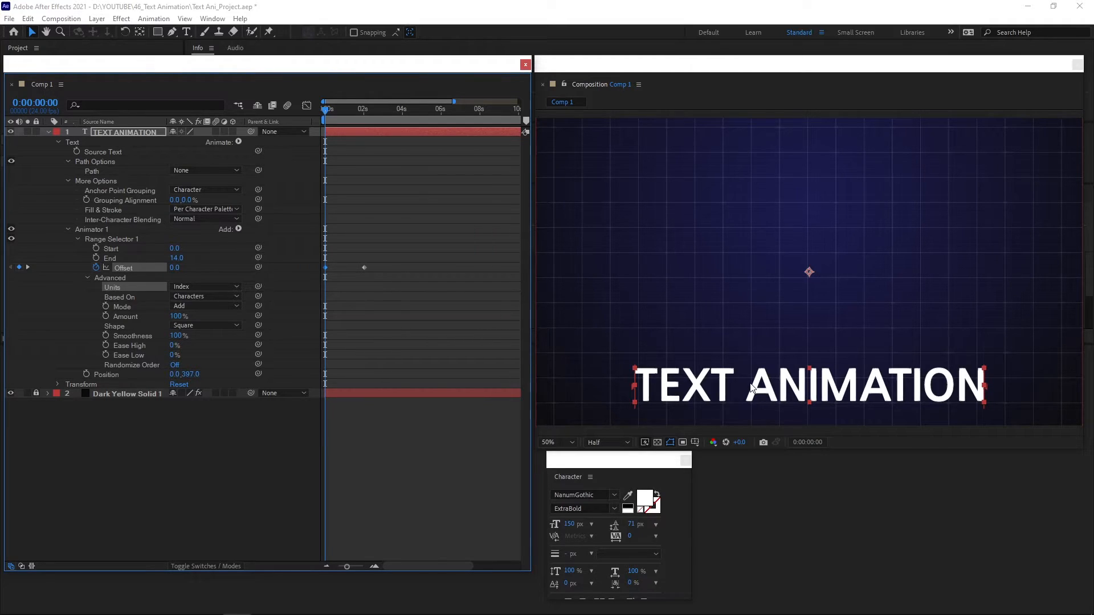
pyautogui.click(238, 287)
pyautogui.click(219, 296)
# - At 0:00:01:01, try basing Range Selector 1 on Characters Excluding Spaces and return Based On to Characters
pyautogui.click(332, 112)
pyautogui.moveTo(333, 113); pyautogui.dragTo(346, 115)
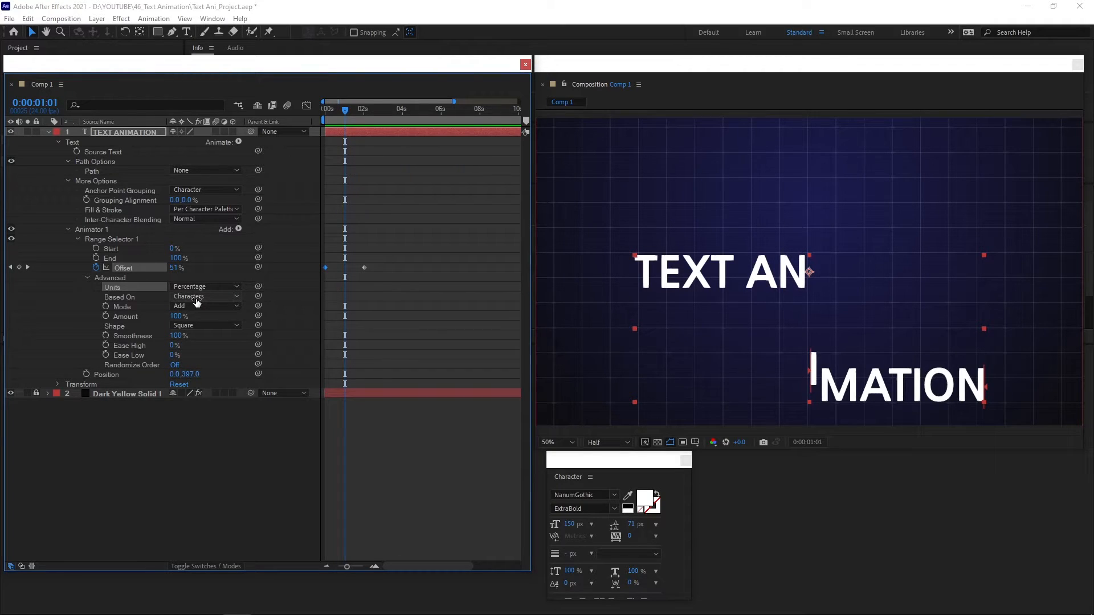
pyautogui.click(234, 298)
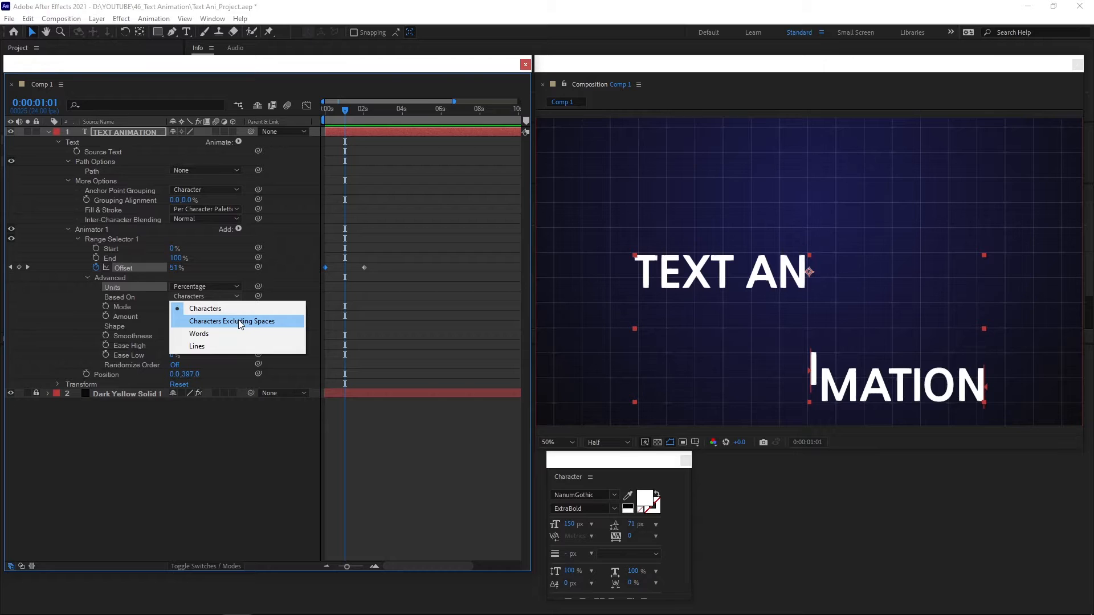
pyautogui.click(239, 322)
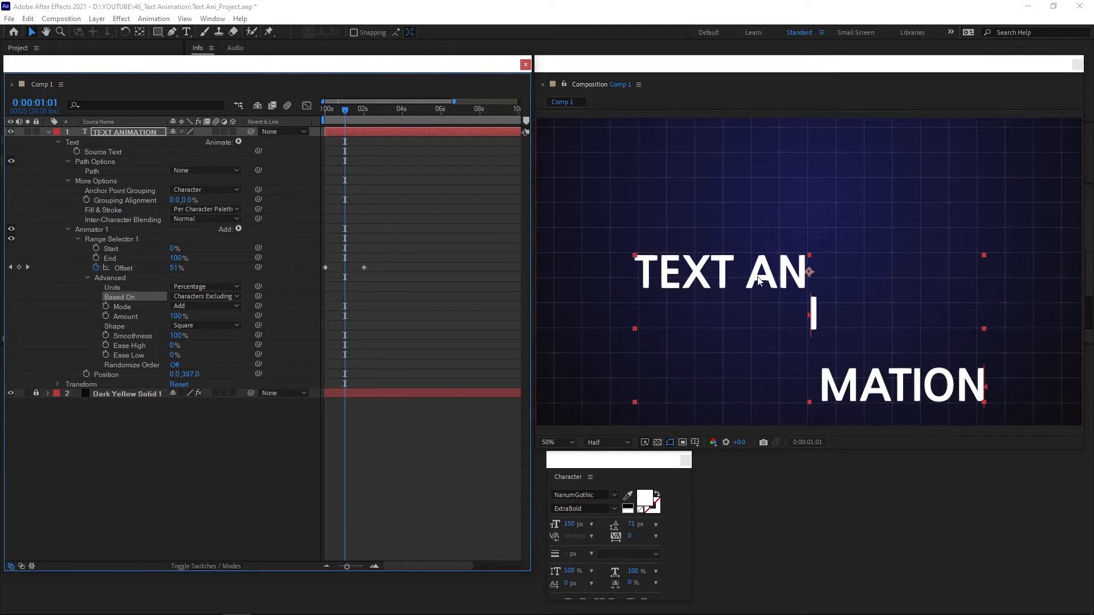
pyautogui.click(233, 297)
pyautogui.click(207, 308)
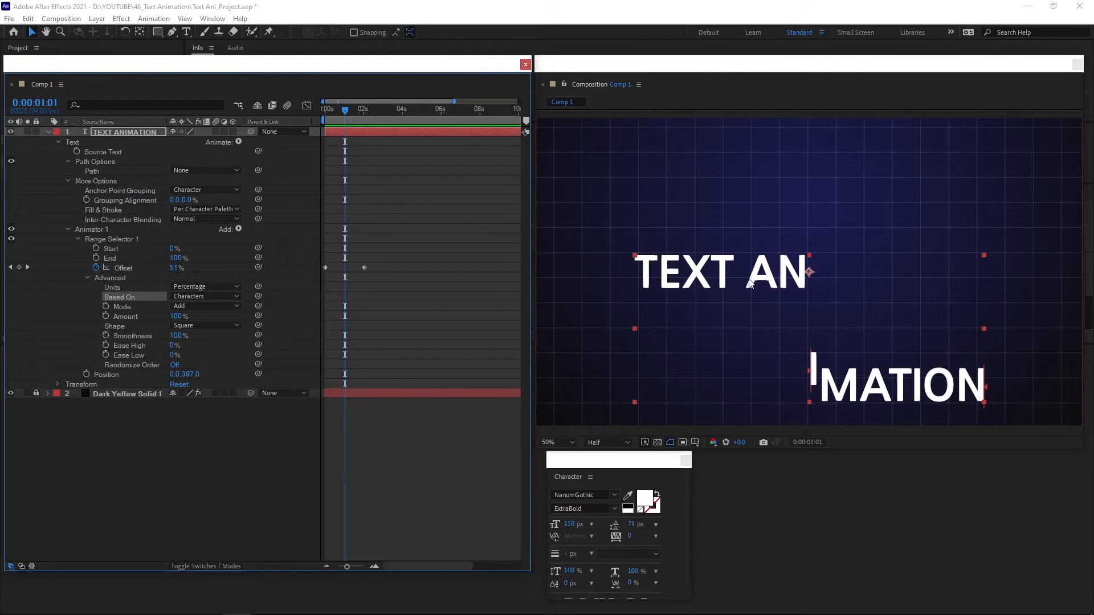
# - Try basing Range Selector 1 on Words and preview the animation from the start
pyautogui.click(233, 297)
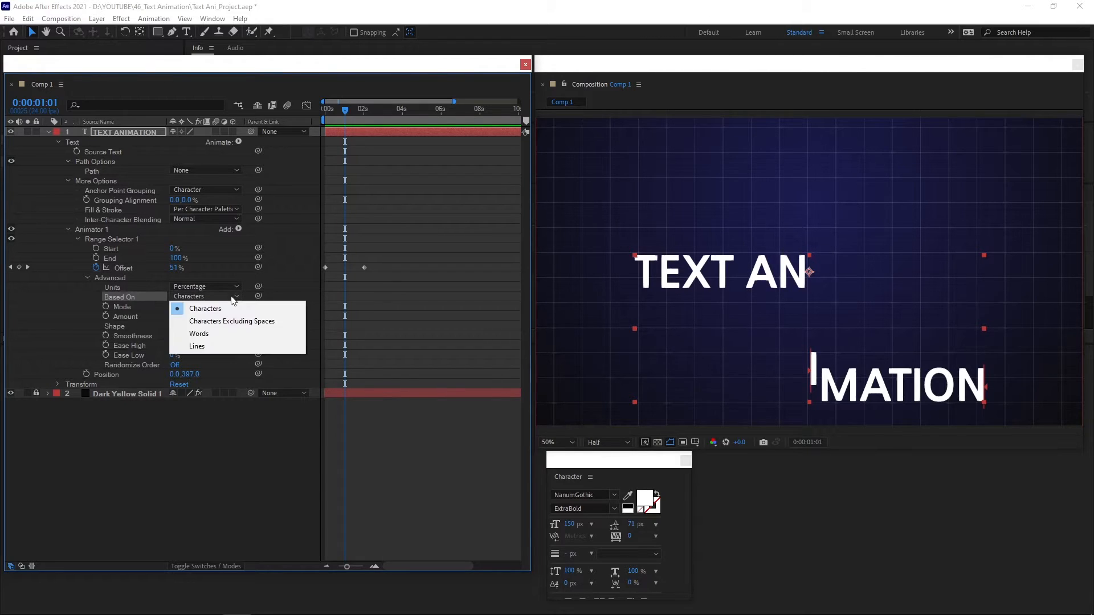
pyautogui.click(213, 332)
pyautogui.moveTo(341, 107); pyautogui.dragTo(303, 119)
pyautogui.press('space')
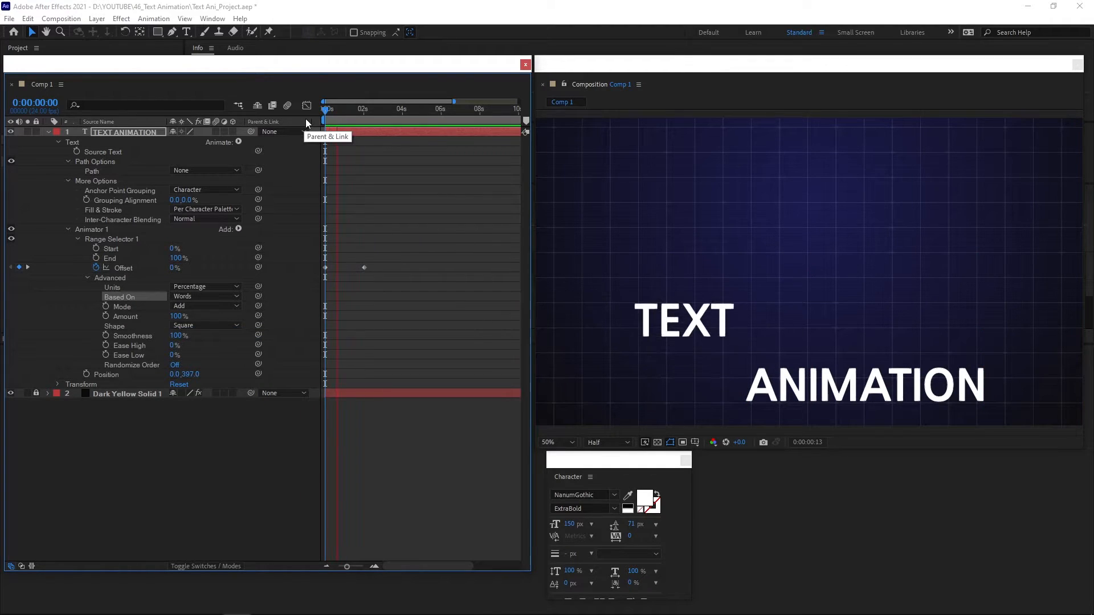
pyautogui.moveTo(378, 112); pyautogui.dragTo(342, 128)
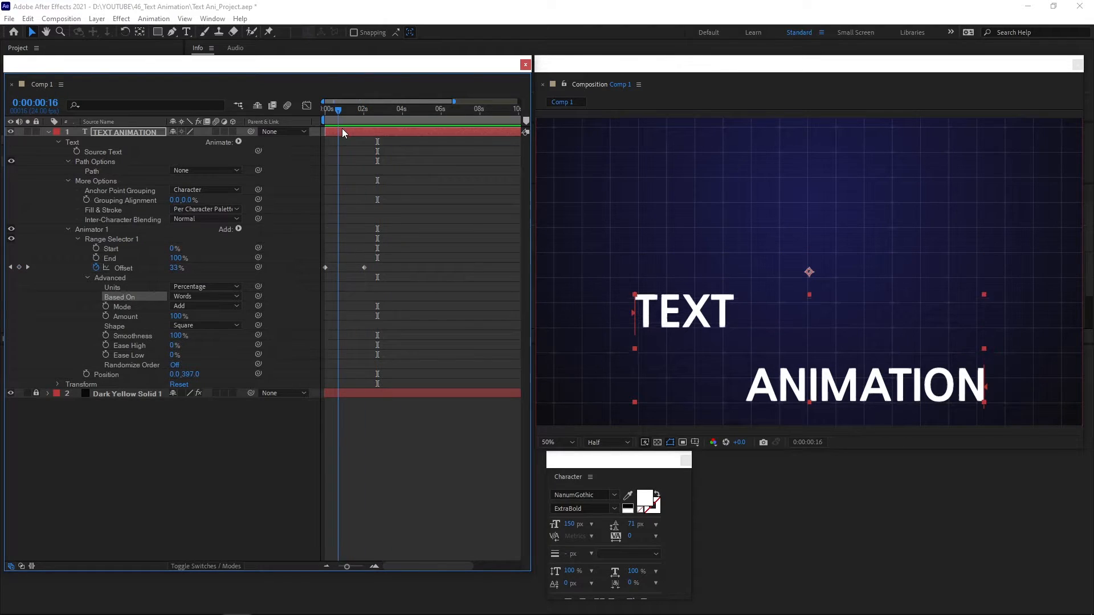
# - Try basing Range Selector 1 on Lines, preview the animation, and set Based On back to Characters
pyautogui.click(239, 303)
pyautogui.click(216, 348)
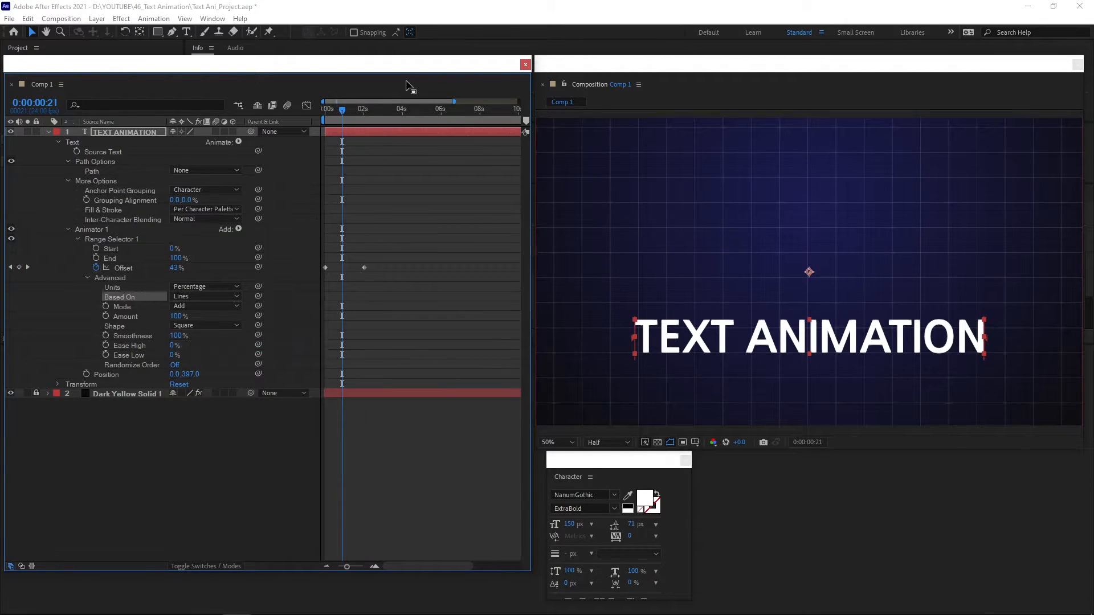
pyautogui.press('Home')
pyautogui.press('space')
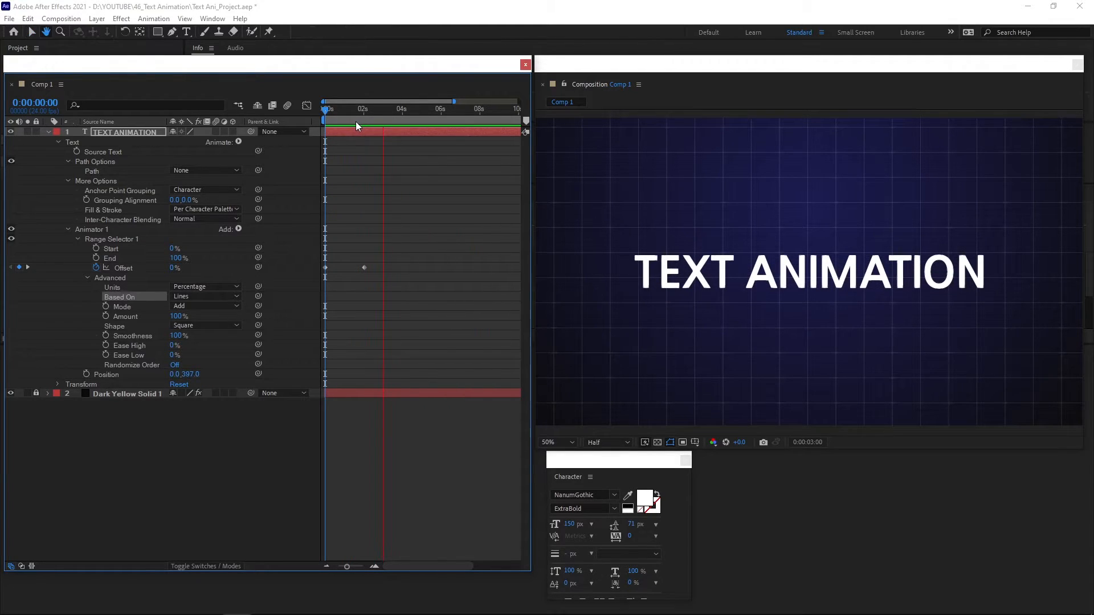
pyautogui.moveTo(353, 122); pyautogui.dragTo(342, 122)
pyautogui.click(232, 300)
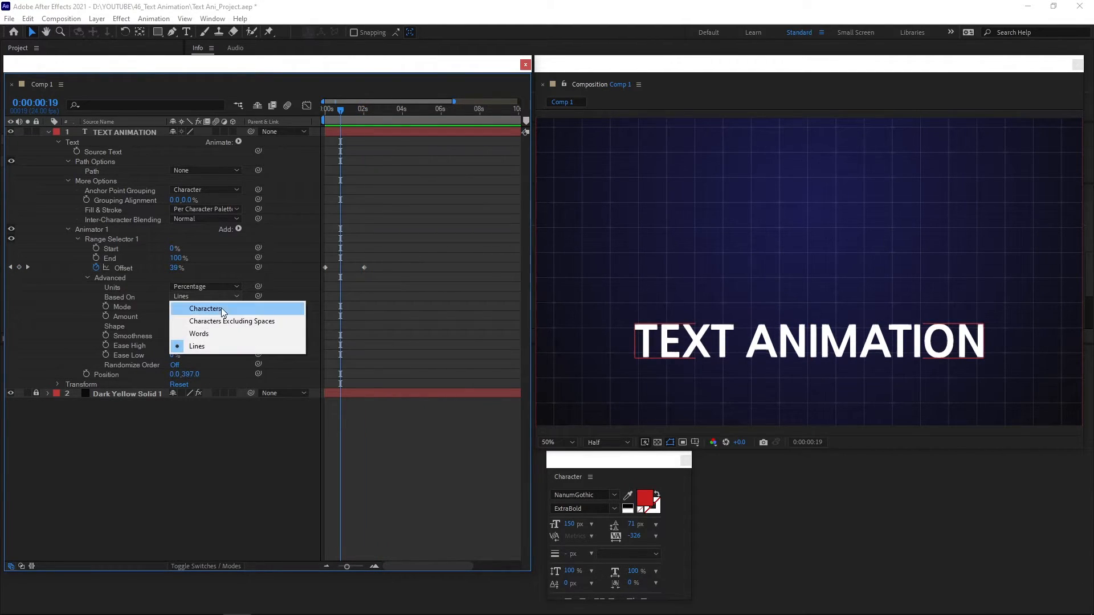
pyautogui.click(221, 308)
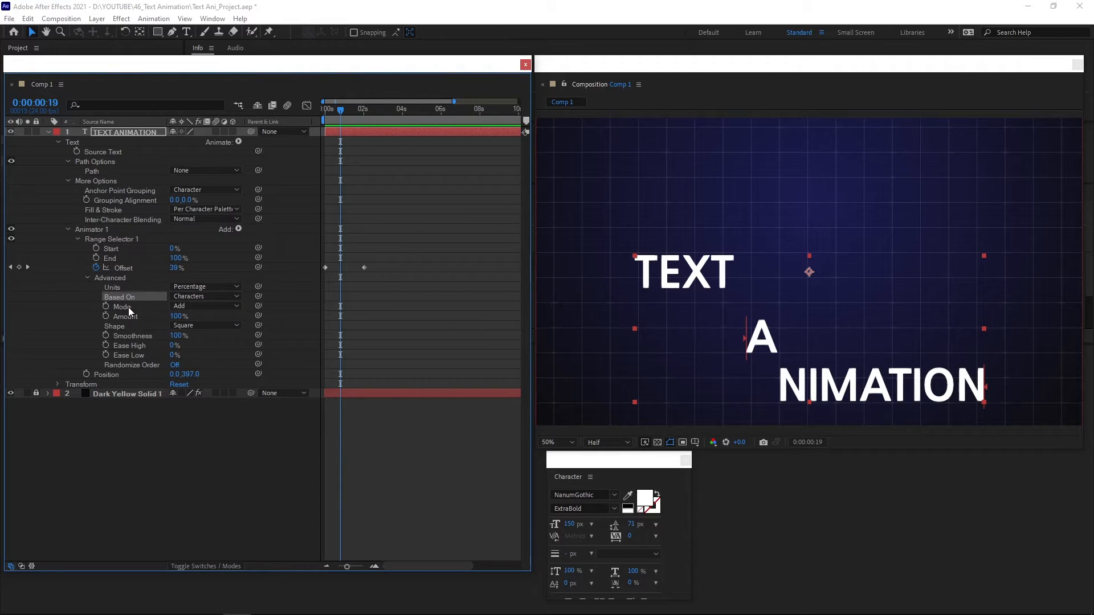
# - Try the Subtract mode on Range Selector 1 and set Mode back to Add
pyautogui.click(233, 308)
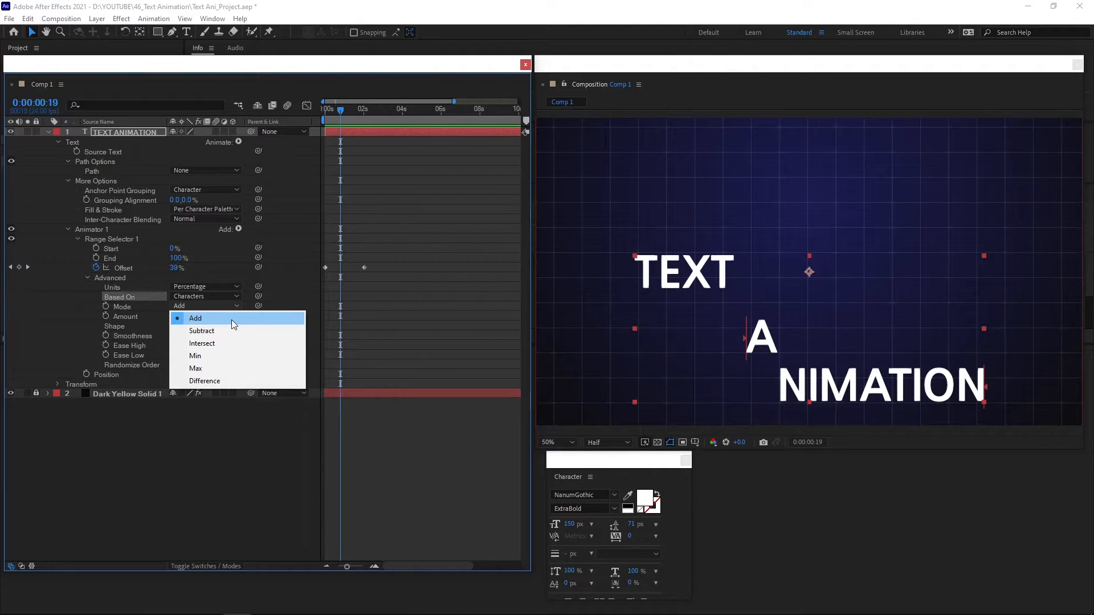
pyautogui.click(232, 320)
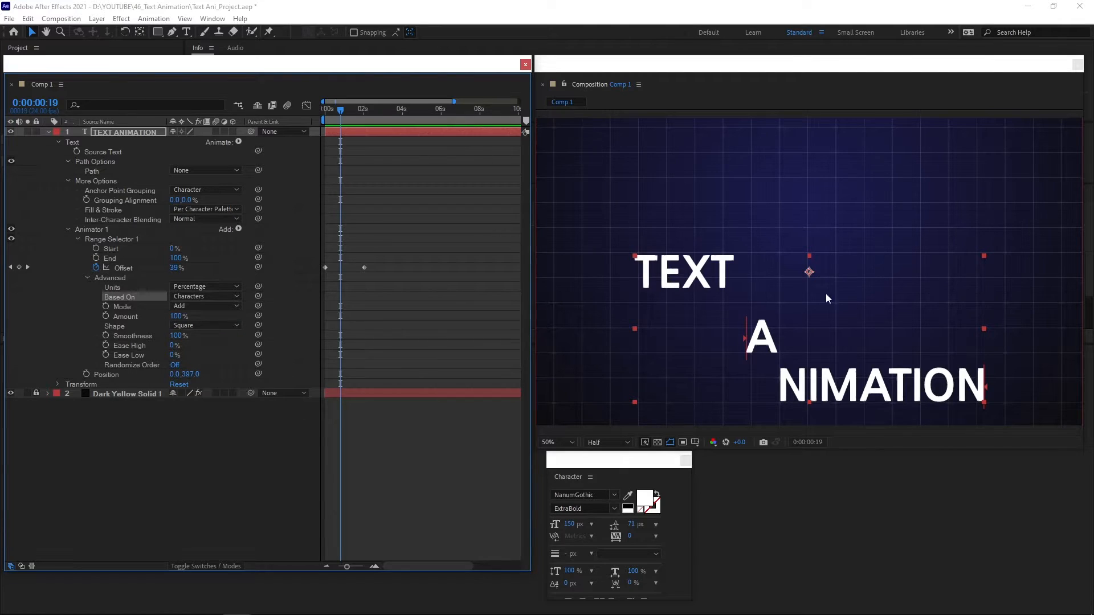
pyautogui.click(693, 306)
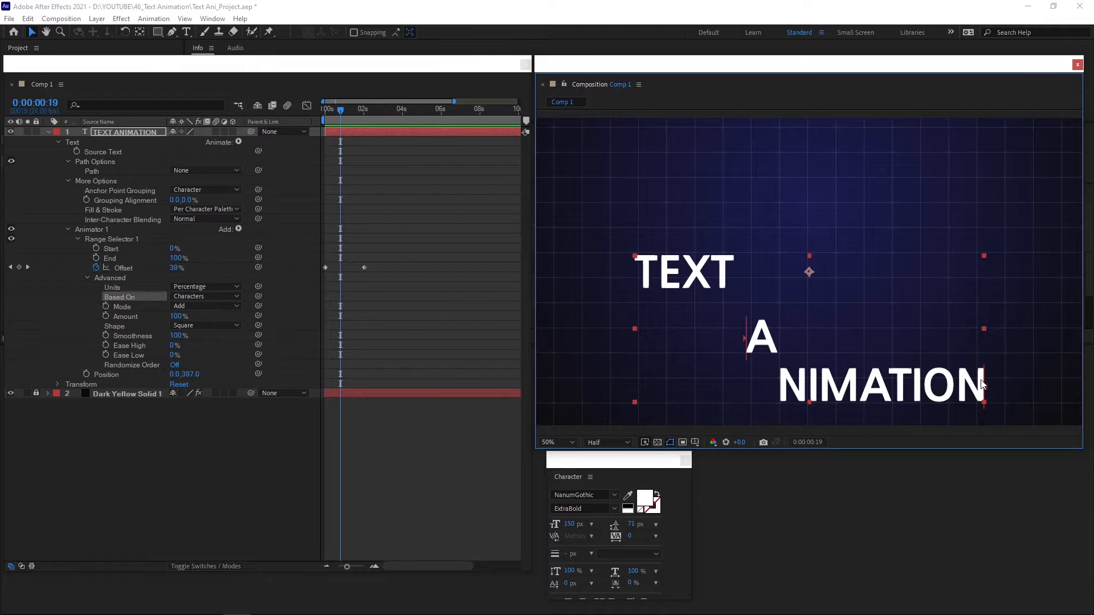
pyautogui.click(236, 307)
pyautogui.click(202, 332)
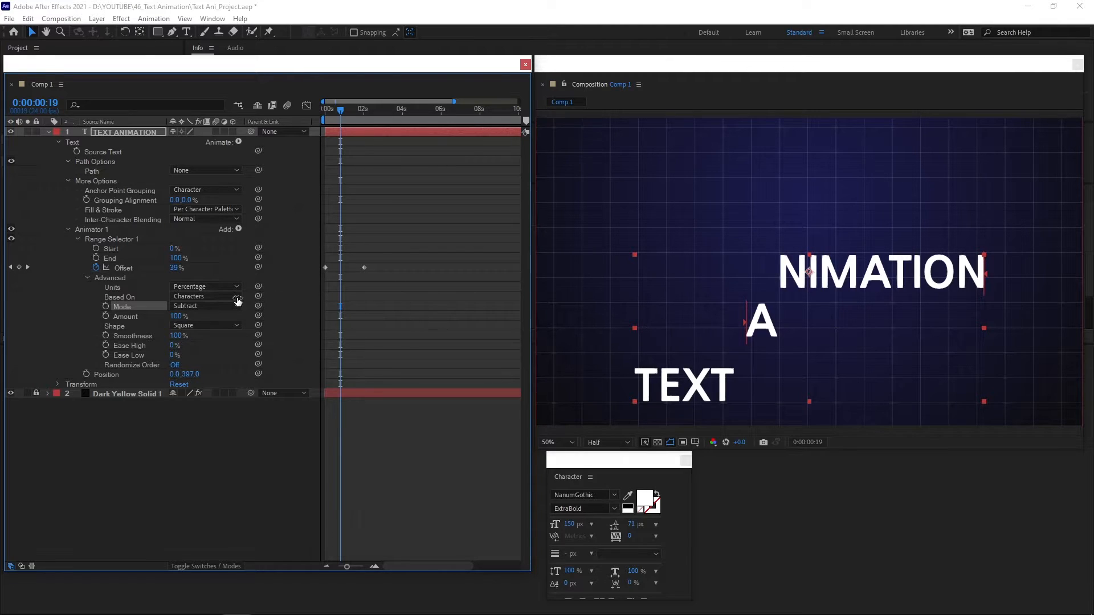
pyautogui.click(229, 309)
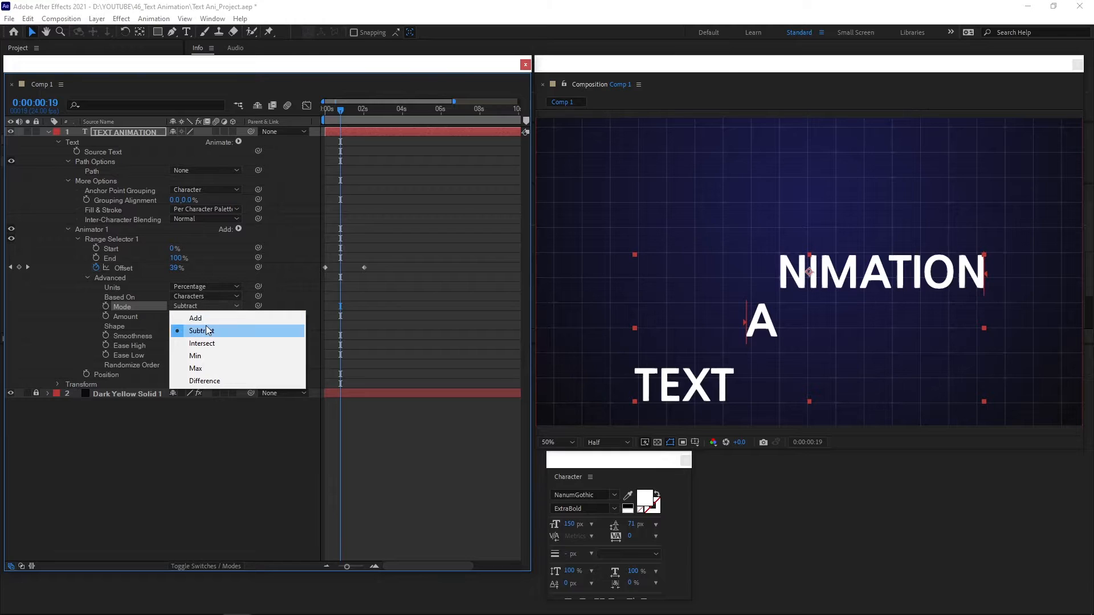
pyautogui.click(207, 318)
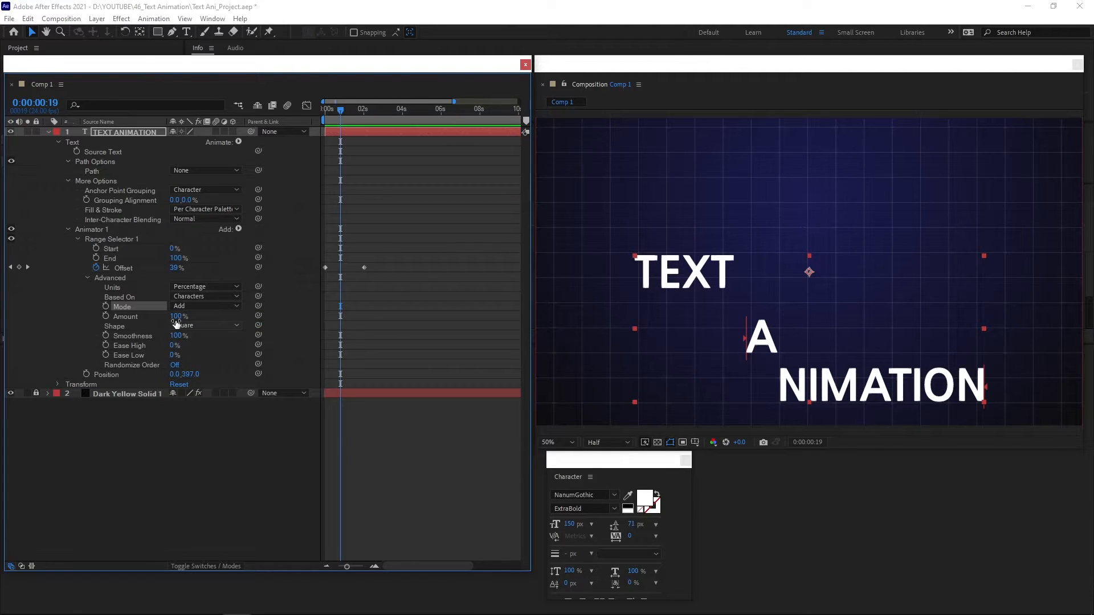
# - Set Range Selector 1's Shape to Ramp Up, previewing the animation before and after the change
pyautogui.moveTo(180, 317)
pyautogui.mouseDown()
pyautogui.moveTo(166, 325)
pyautogui.moveTo(184, 337)
pyautogui.mouseUp()
pyautogui.moveTo(340, 109); pyautogui.dragTo(313, 121)
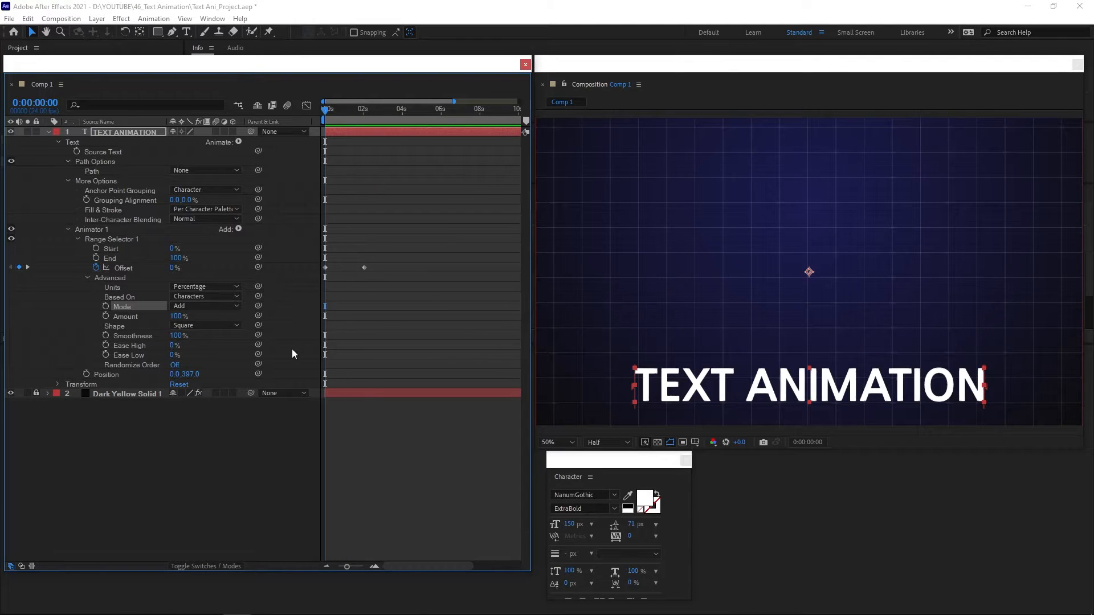
pyautogui.press('space')
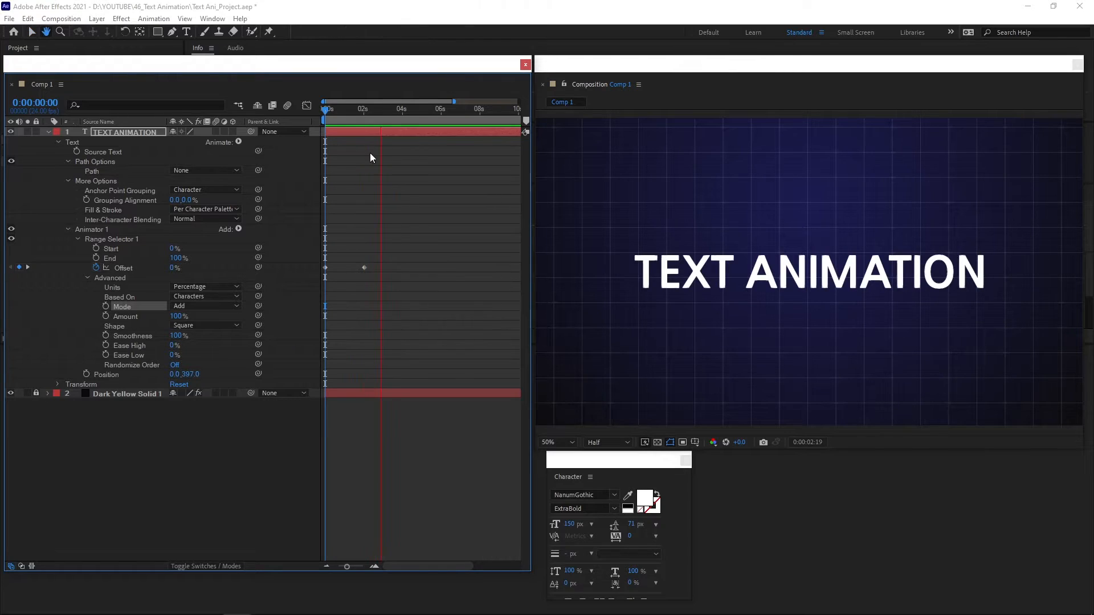
pyautogui.press('space')
pyautogui.click(233, 328)
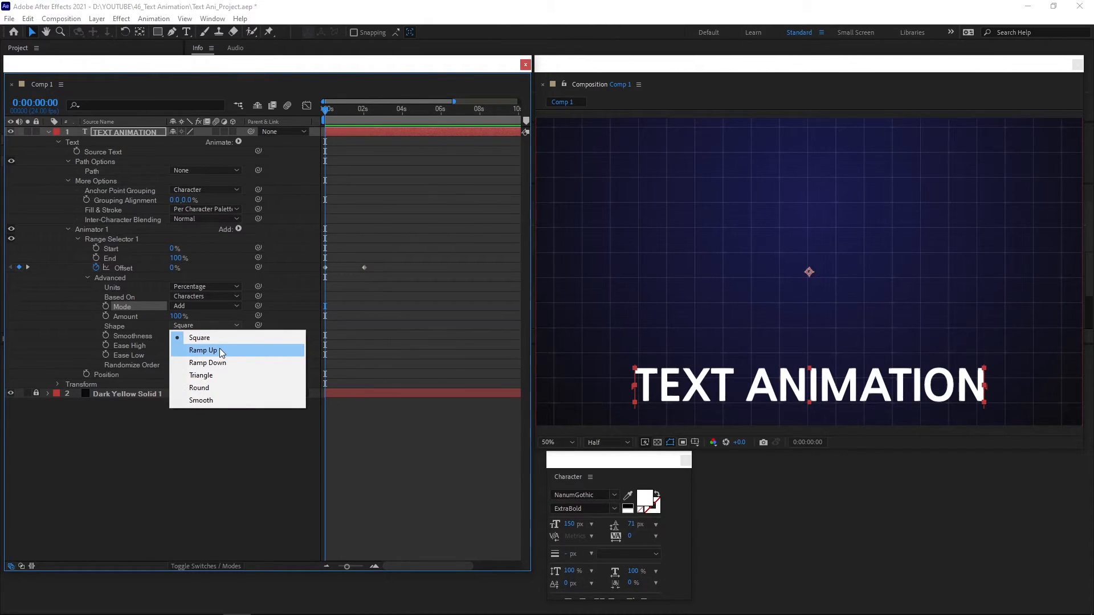
pyautogui.click(220, 350)
pyautogui.press('space')
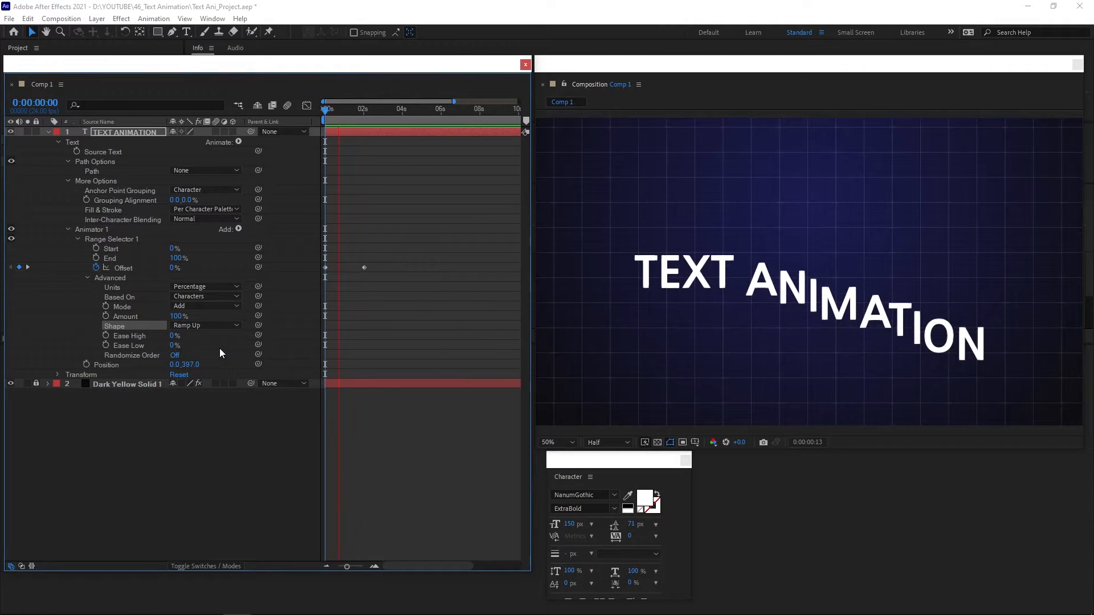
pyautogui.press('space')
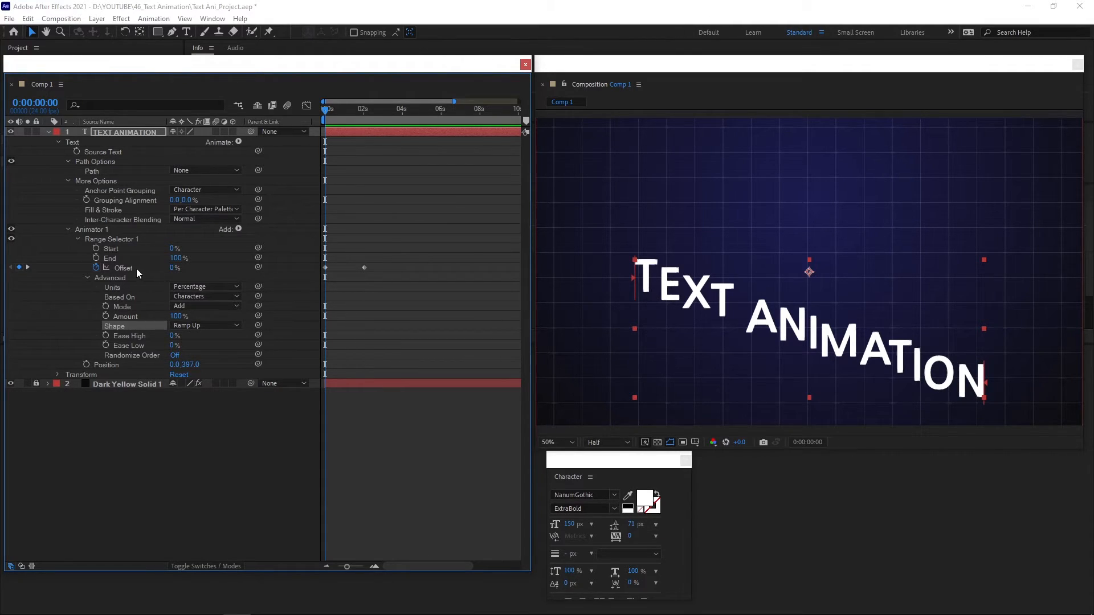
# - Set the first Offset keyframe of Range Selector 1 to -100% and review the animation up to 0:00:02:00
pyautogui.moveTo(171, 269); pyautogui.dragTo(106, 269)
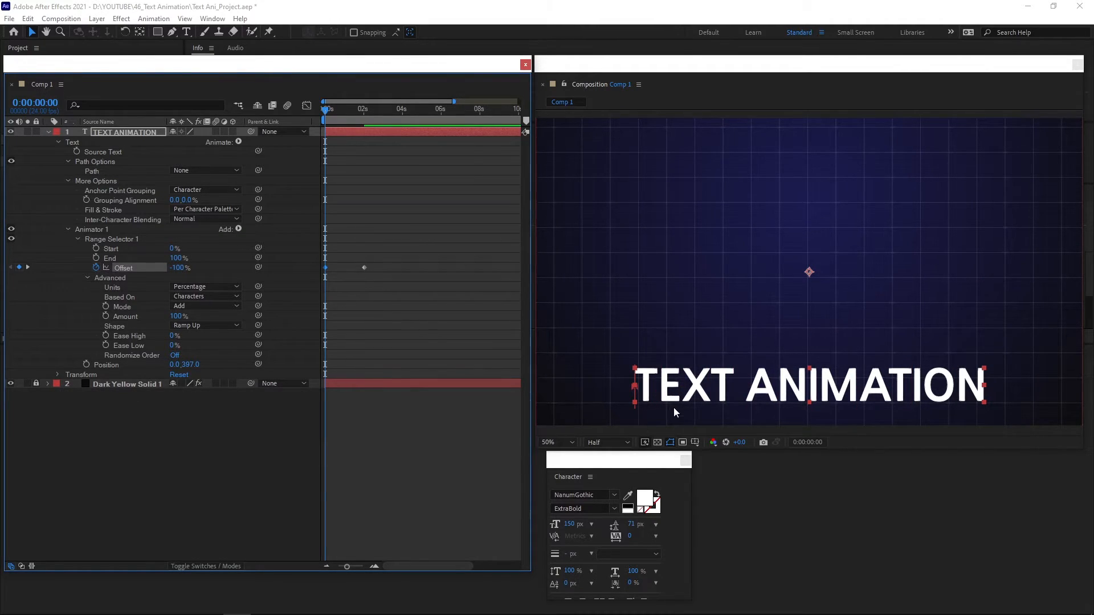
pyautogui.press('space')
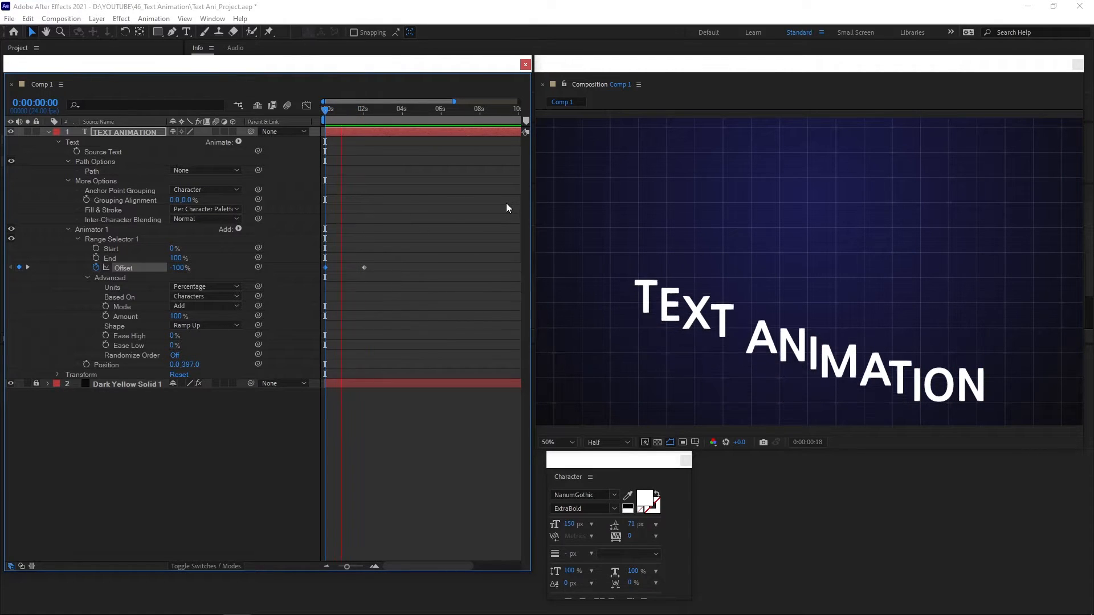
pyautogui.press('space')
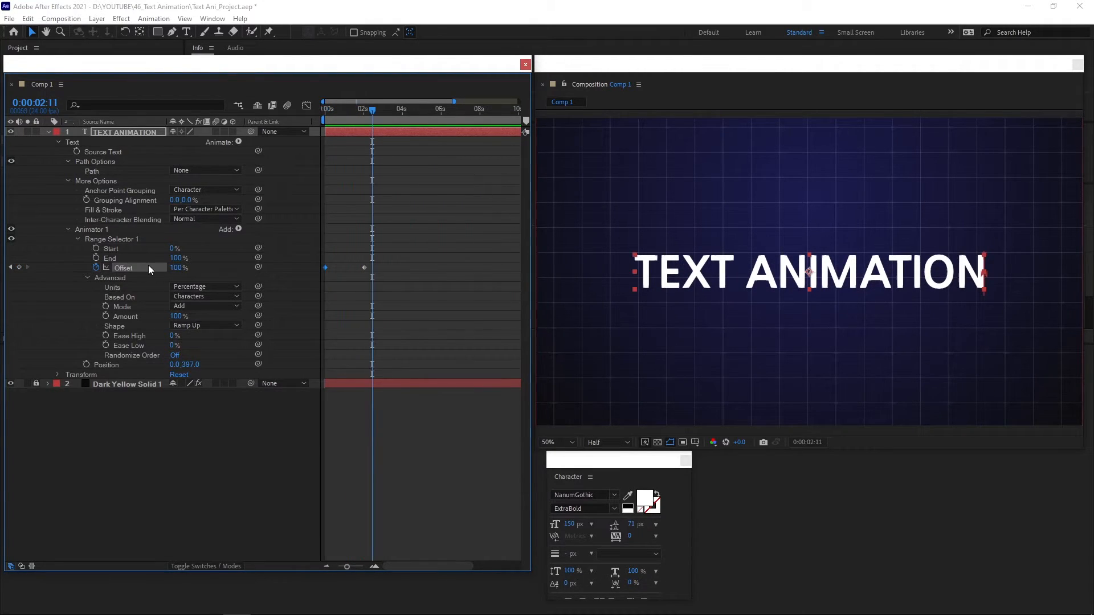
pyautogui.moveTo(343, 119)
pyautogui.mouseDown()
pyautogui.moveTo(364, 115)
pyautogui.moveTo(334, 118)
pyautogui.moveTo(364, 120)
pyautogui.mouseUp()
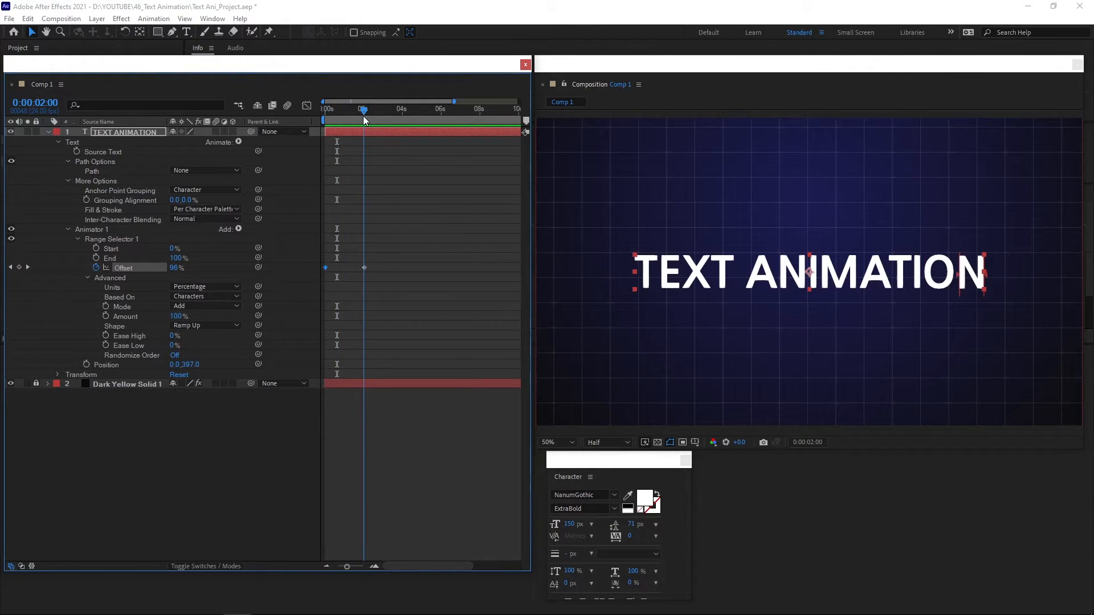
# - Preview the Offset animation, try Ramp Down as Range Selector 1's Shape, and preview the result
pyautogui.press('space')
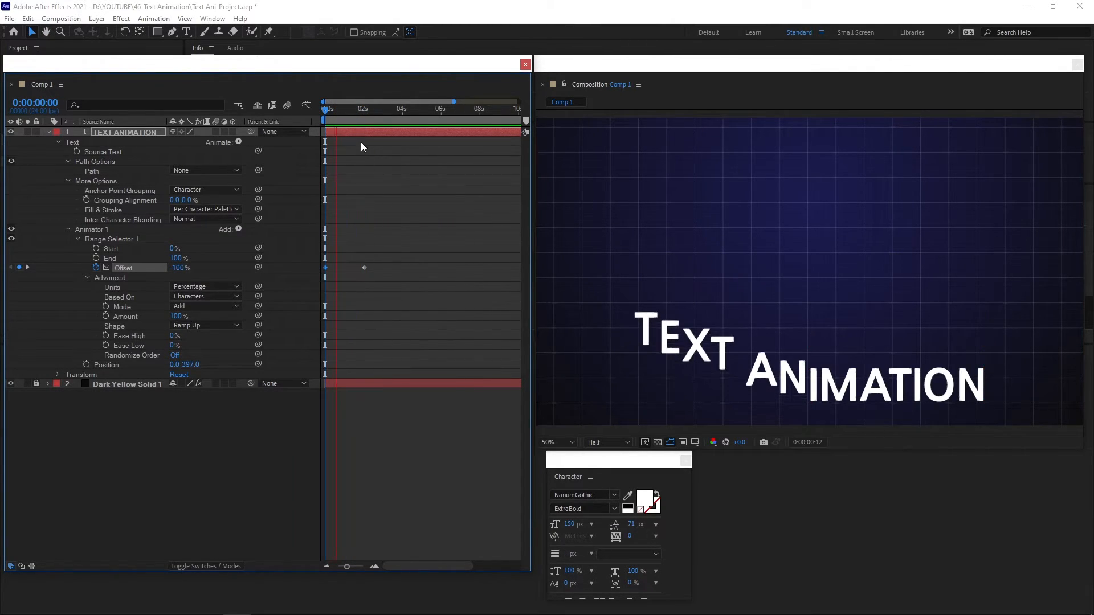
pyautogui.press('space')
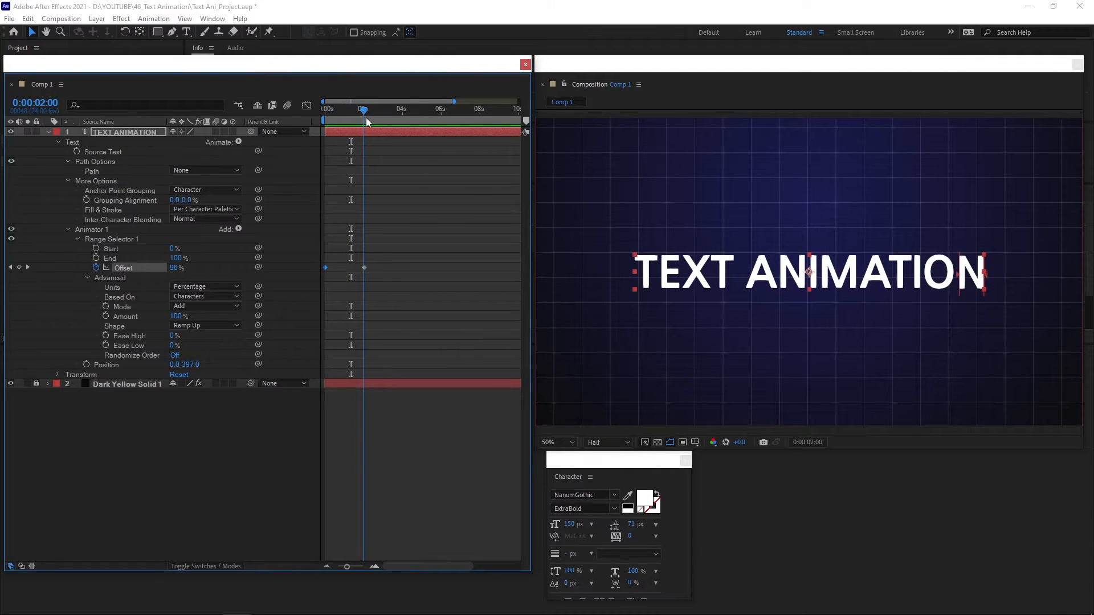
pyautogui.click(206, 325)
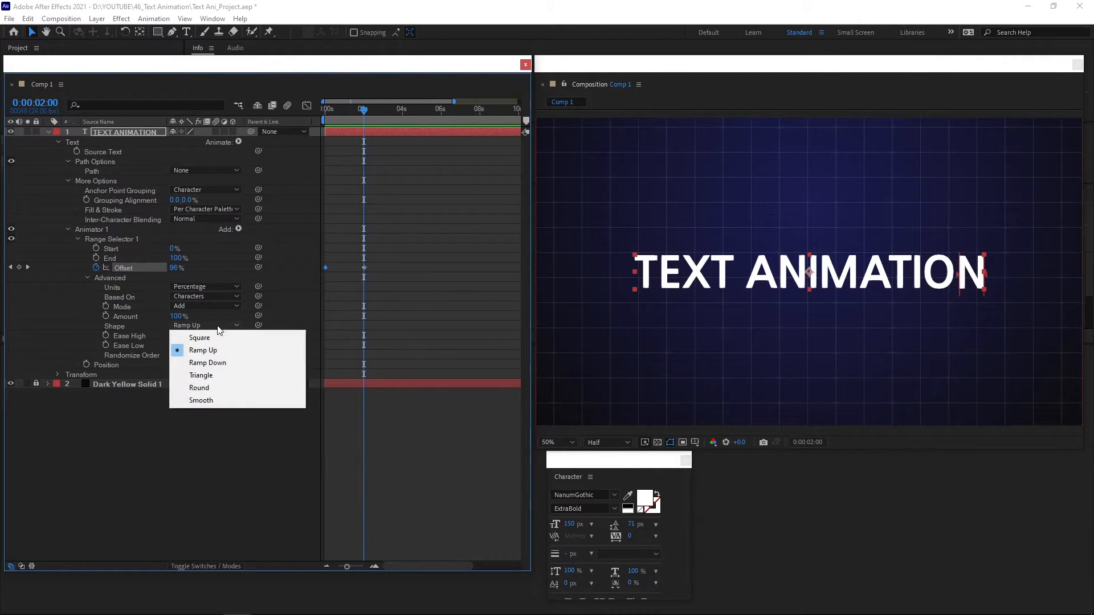
pyautogui.click(207, 362)
pyautogui.press('space')
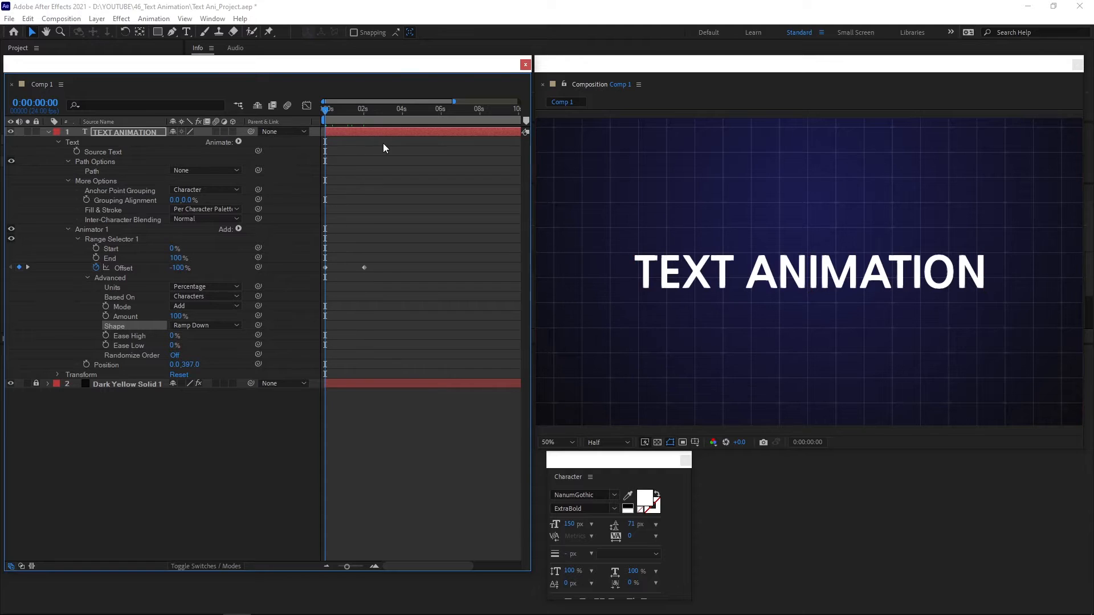
pyautogui.press('space')
# - Try the Triangle shape on Range Selector 1 and preview the text animation
pyautogui.click(221, 327)
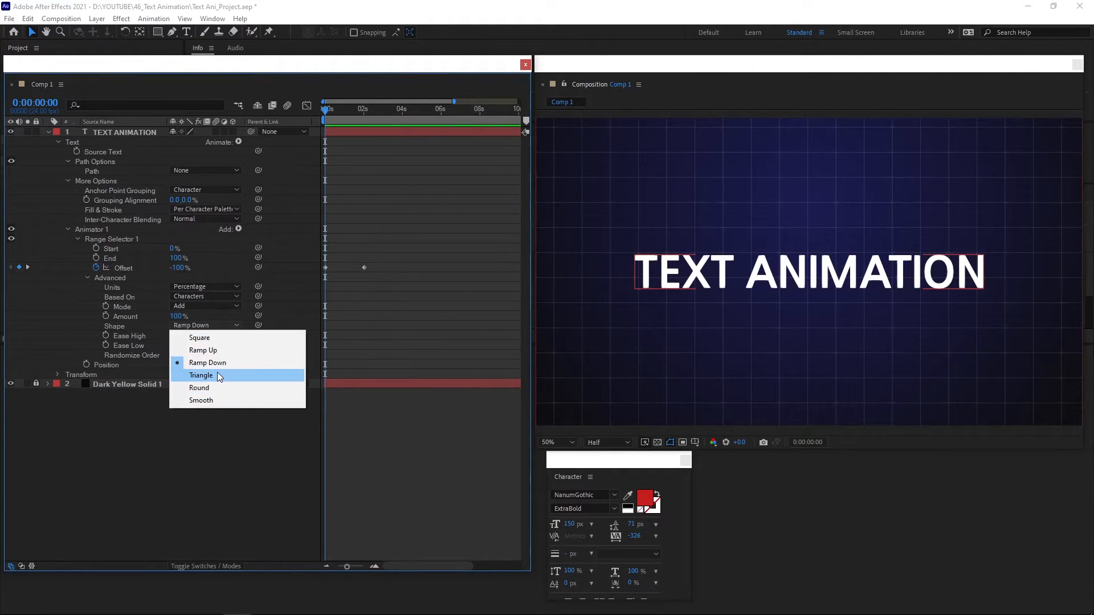
pyautogui.click(217, 372)
pyautogui.press('space')
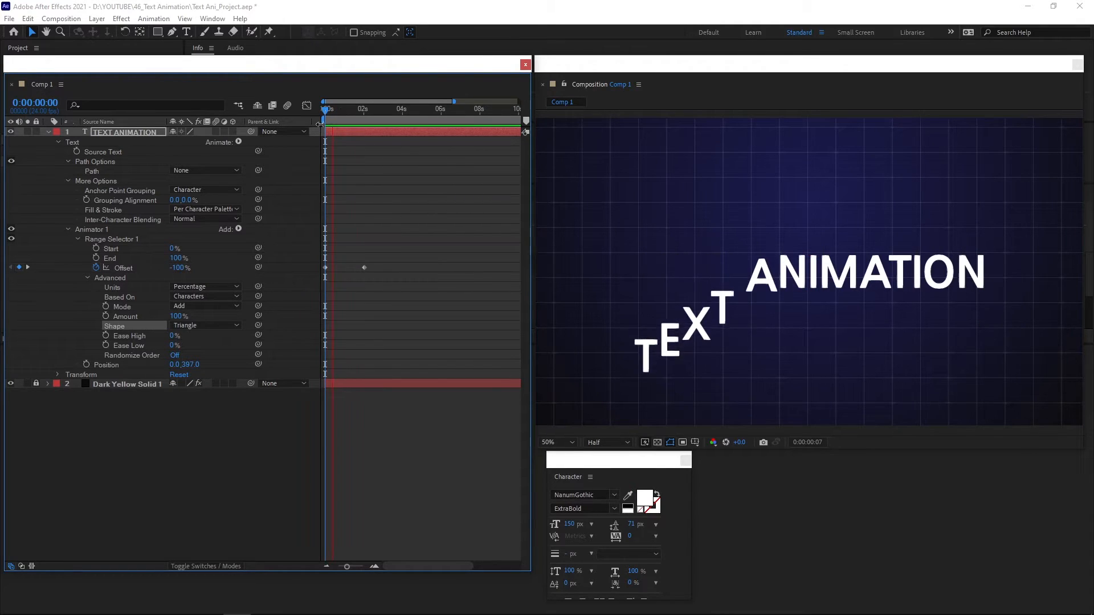
pyautogui.press('space')
# - Try the Round shape on Range Selector 1 and preview the text animation
pyautogui.click(221, 326)
pyautogui.click(218, 388)
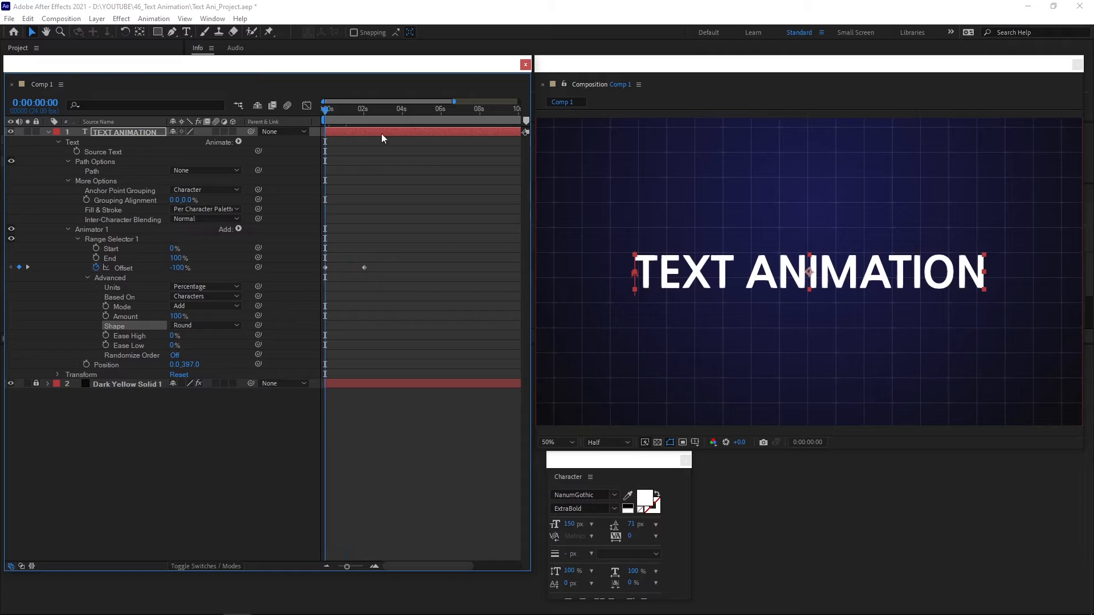
pyautogui.press('space')
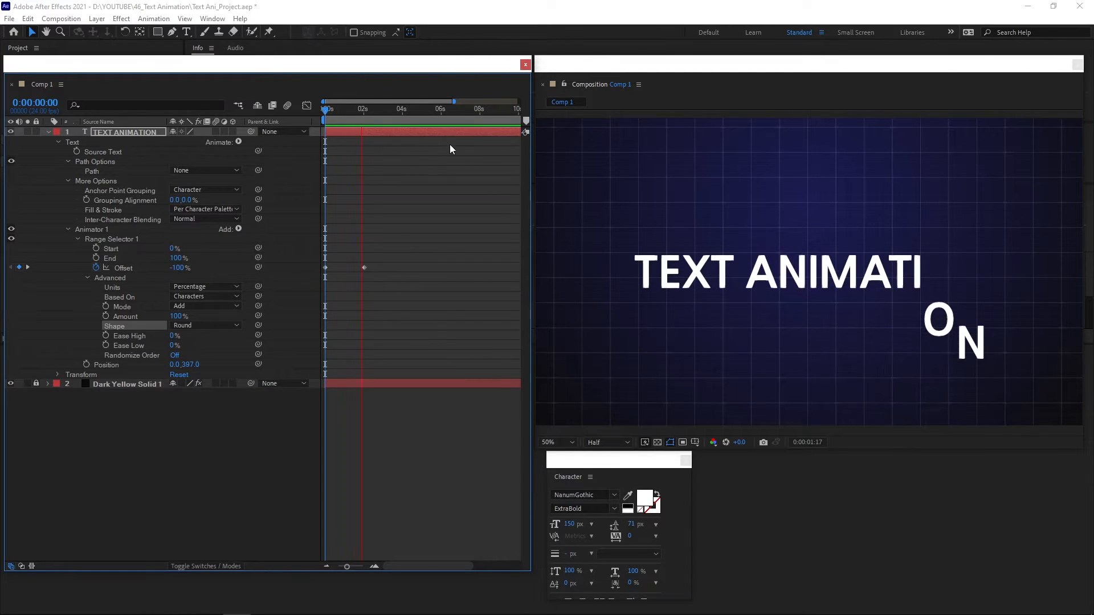
pyautogui.press('space')
# - Set Range Selector 1's Shape to Smooth and preview the text animation
pyautogui.click(205, 325)
pyautogui.click(205, 401)
pyautogui.press('space')
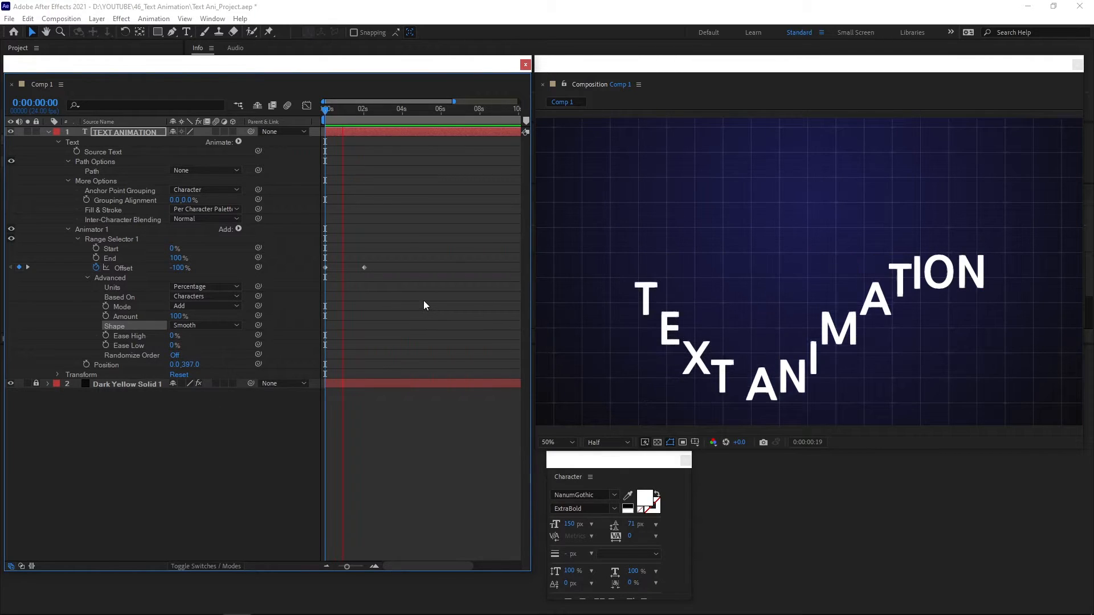
pyautogui.click(362, 108)
pyautogui.moveTo(288, 135); pyautogui.dragTo(284, 140)
pyautogui.click(205, 327)
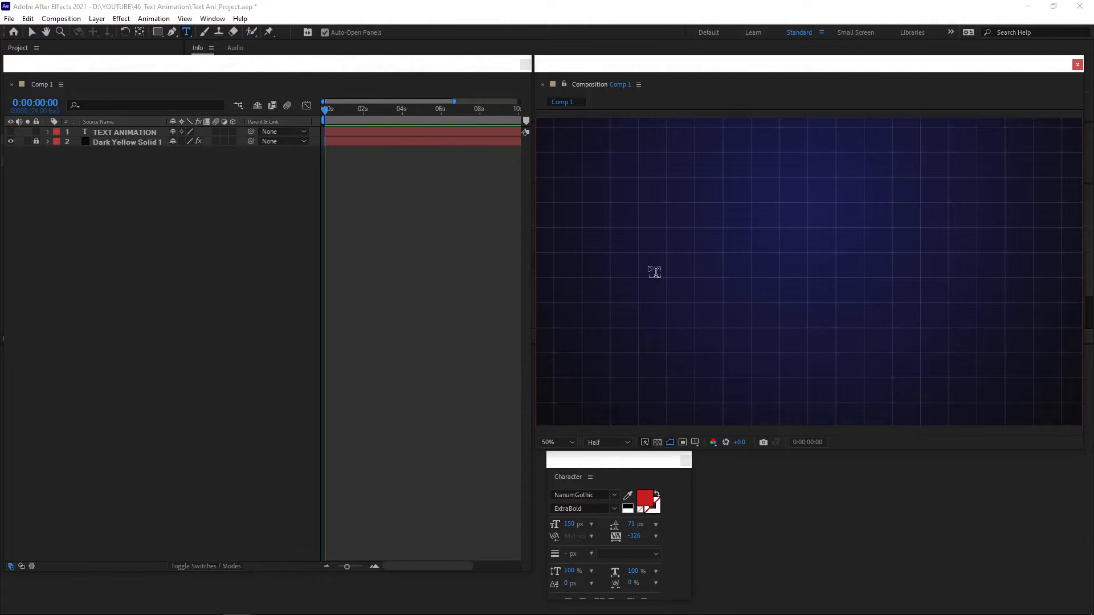
# - Create a text layer reading 123456789, center its anchor point, and center the layer in the composition
pyautogui.click(650, 255)
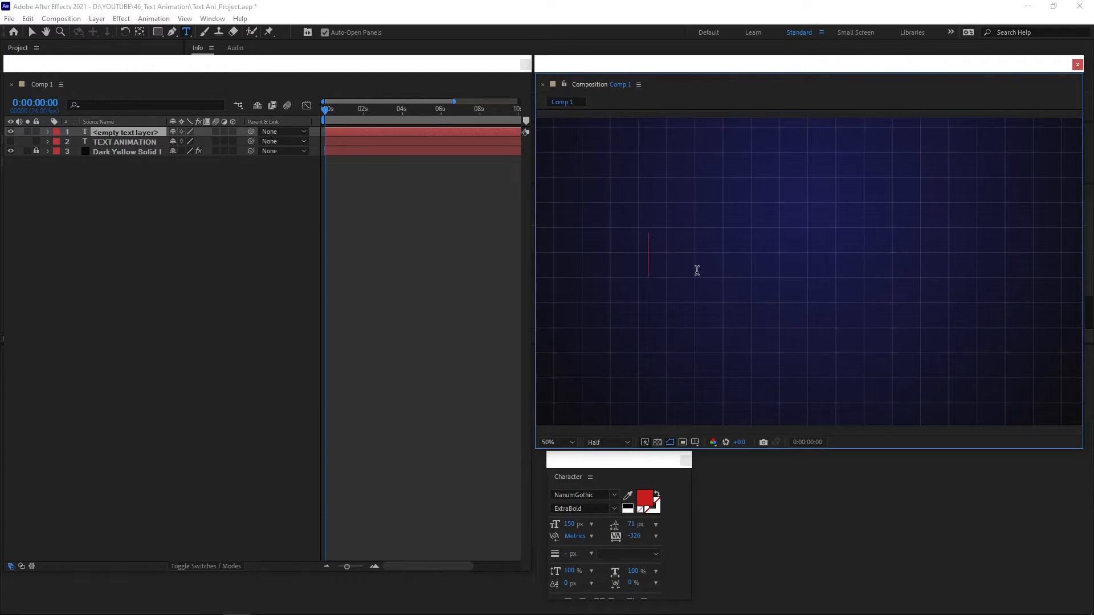
pyautogui.write('123456789')
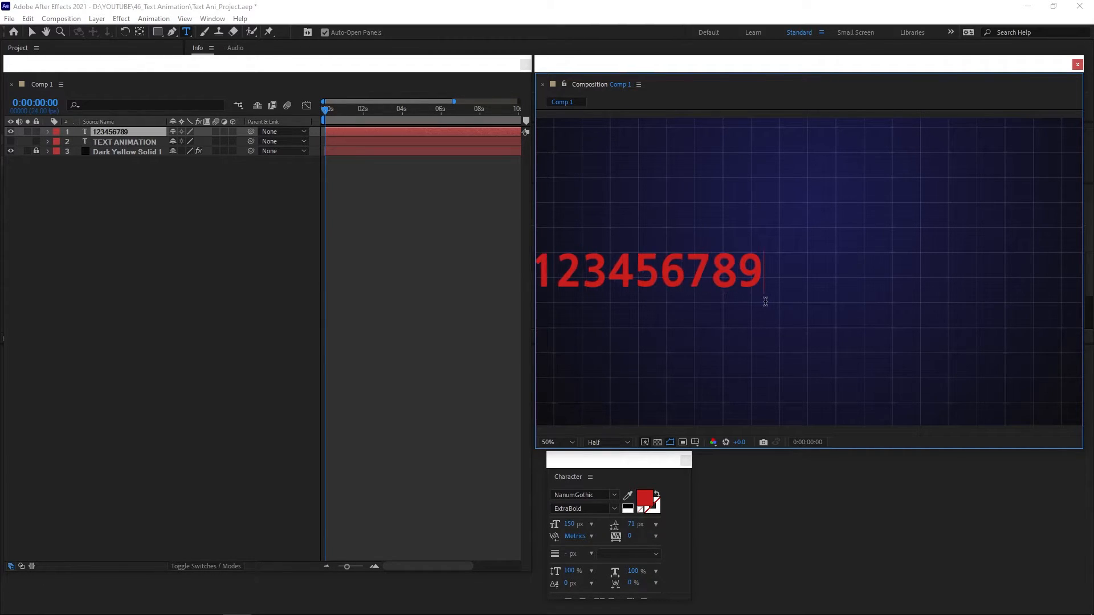
pyautogui.click(32, 33)
pyautogui.hotkey('ctrl', 'alt', 'Home')
pyautogui.hotkey('ctrl', 'Home')
# - Reduce the number text's font size to 94 px and append a second 123456789 to it
pyautogui.moveTo(568, 524); pyautogui.dragTo(533, 524)
pyautogui.doubleClick(792, 277)
pyautogui.click(882, 279)
pyautogui.write('123456789')
pyautogui.click(32, 32)
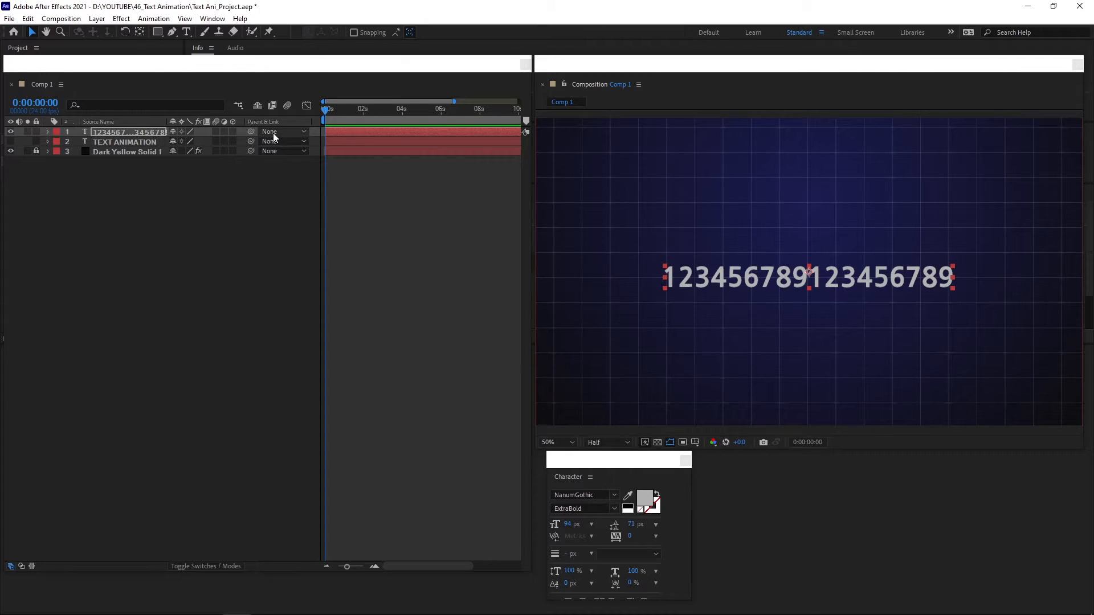
# - Add a Position animator to the number text layer and expand the Advanced options of its Range Selector 1
pyautogui.click(47, 133)
pyautogui.click(59, 142)
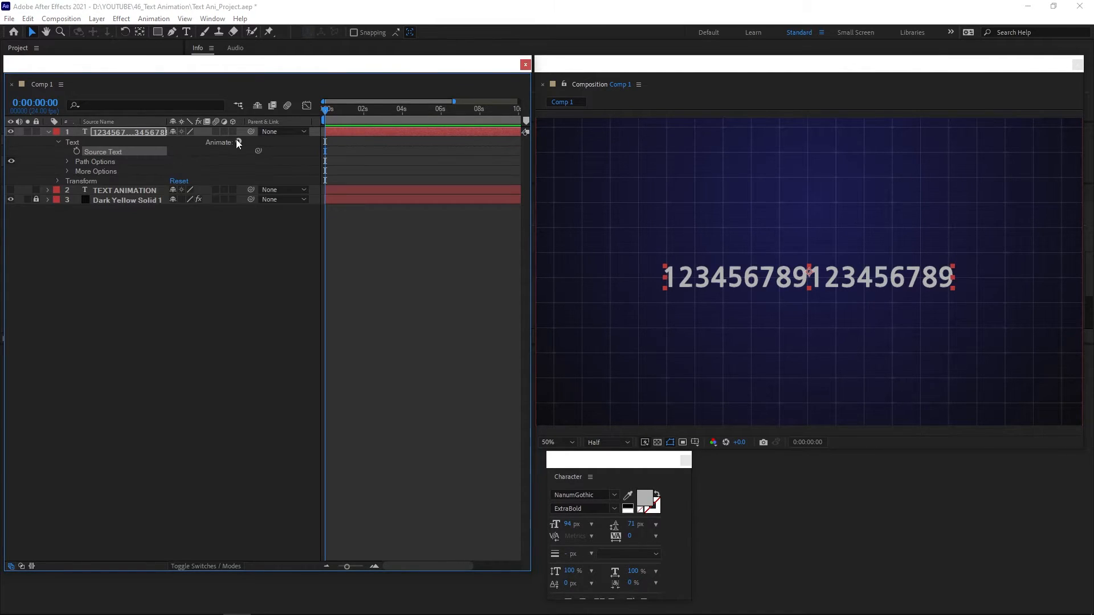
pyautogui.click(238, 142)
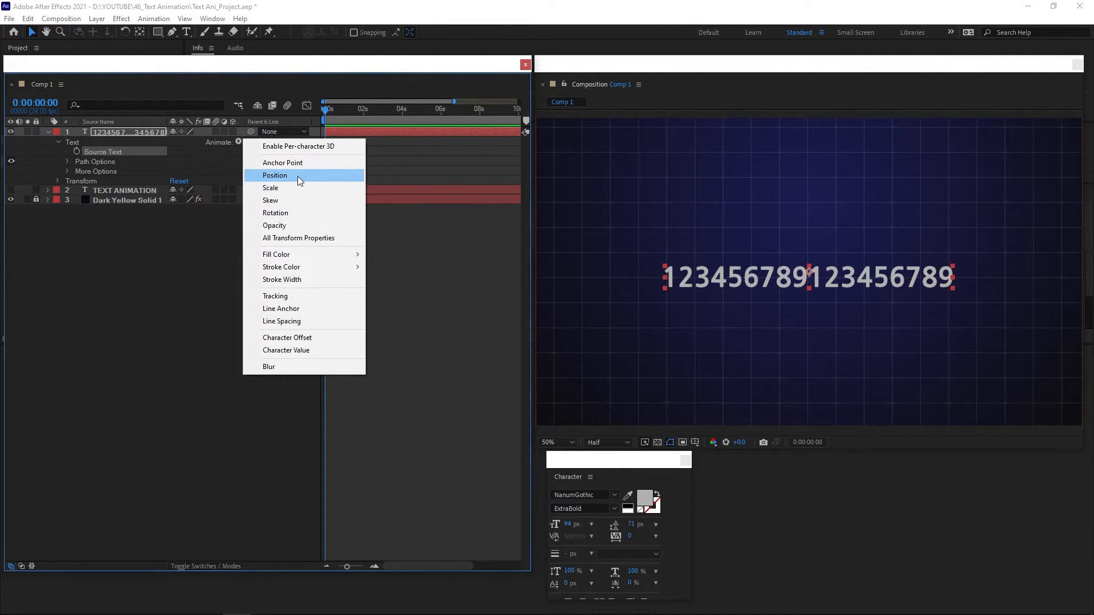
pyautogui.click(298, 176)
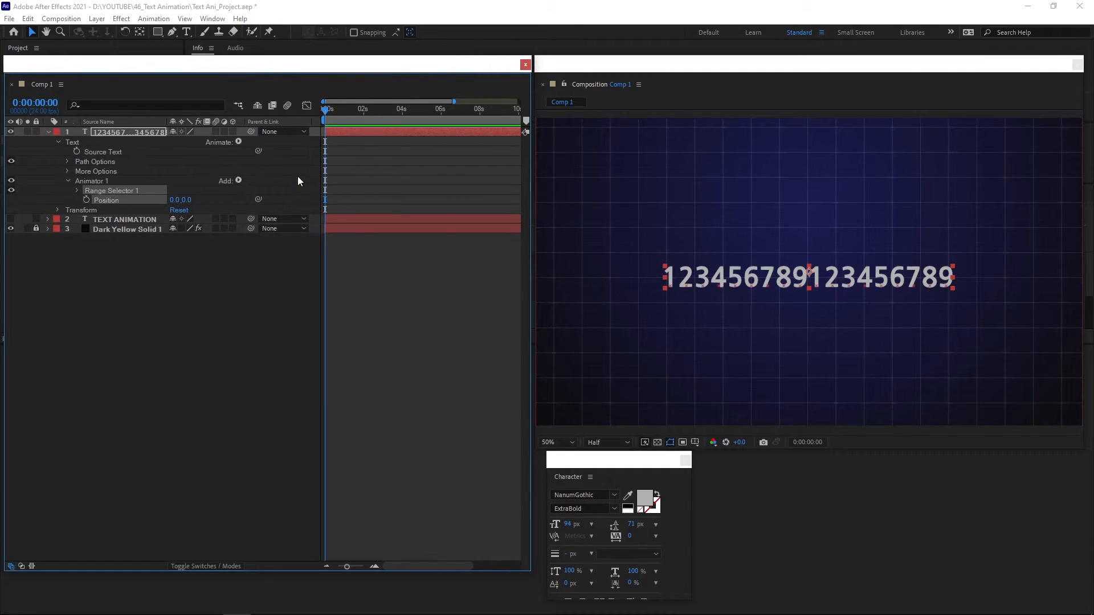
pyautogui.click(76, 191)
pyautogui.click(87, 230)
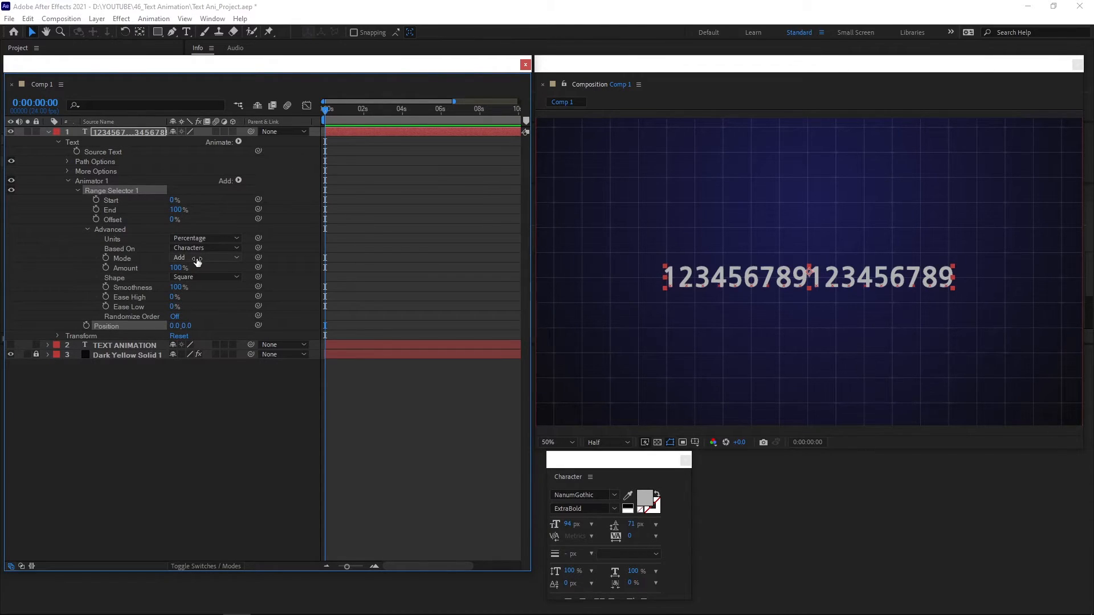
# - Set the number text animator's Position to 0.0, 213.0 and limit its range selector to Start 33% and End 61%
pyautogui.moveTo(186, 325); pyautogui.dragTo(306, 315)
pyautogui.click(307, 315)
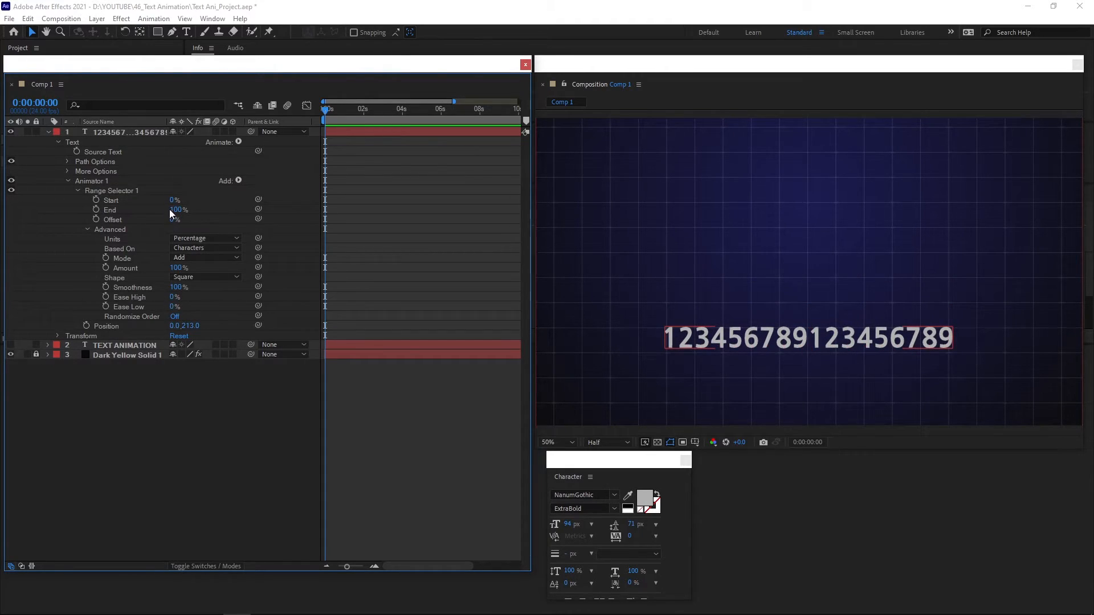
pyautogui.moveTo(171, 201); pyautogui.dragTo(190, 200)
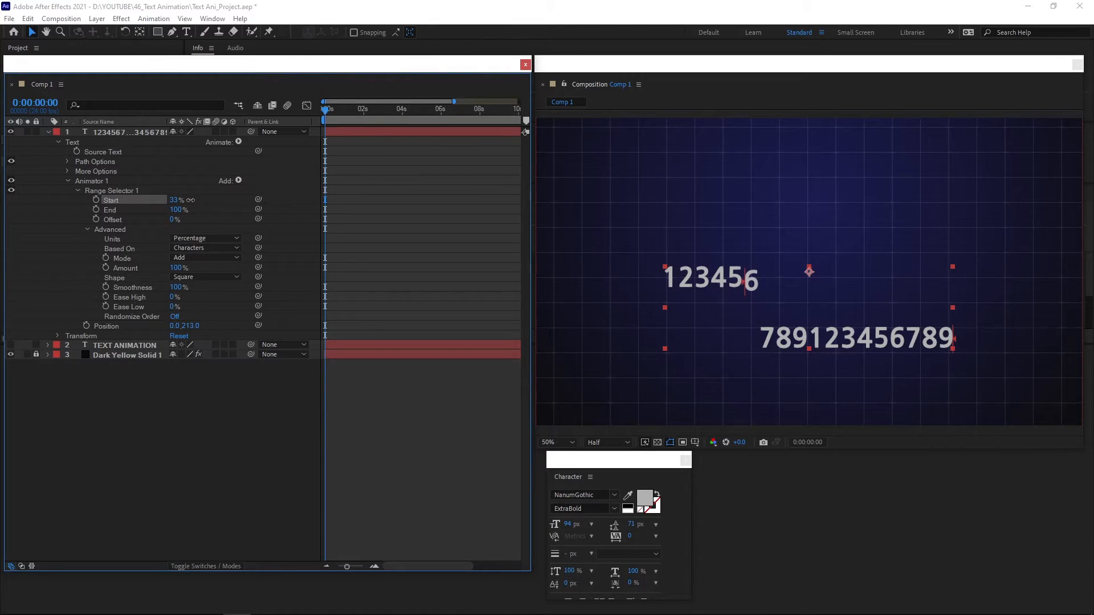
pyautogui.moveTo(177, 209); pyautogui.dragTo(171, 211)
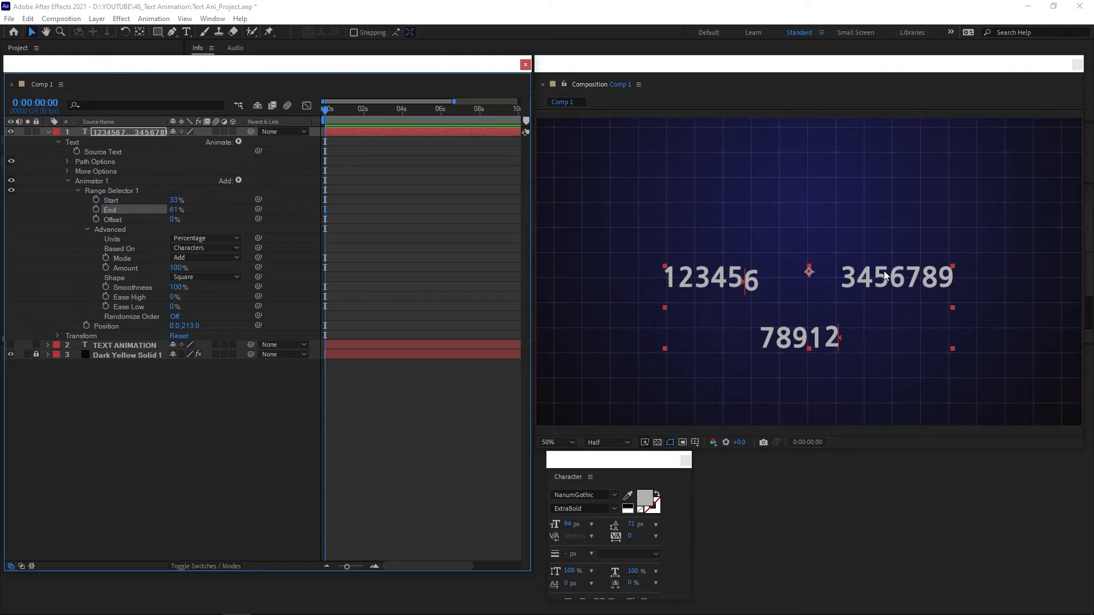
# - Try the Ramp Up shape on the number text's range selector while scrubbing Offset, and switch Shape to Ramp Down
pyautogui.click(200, 278)
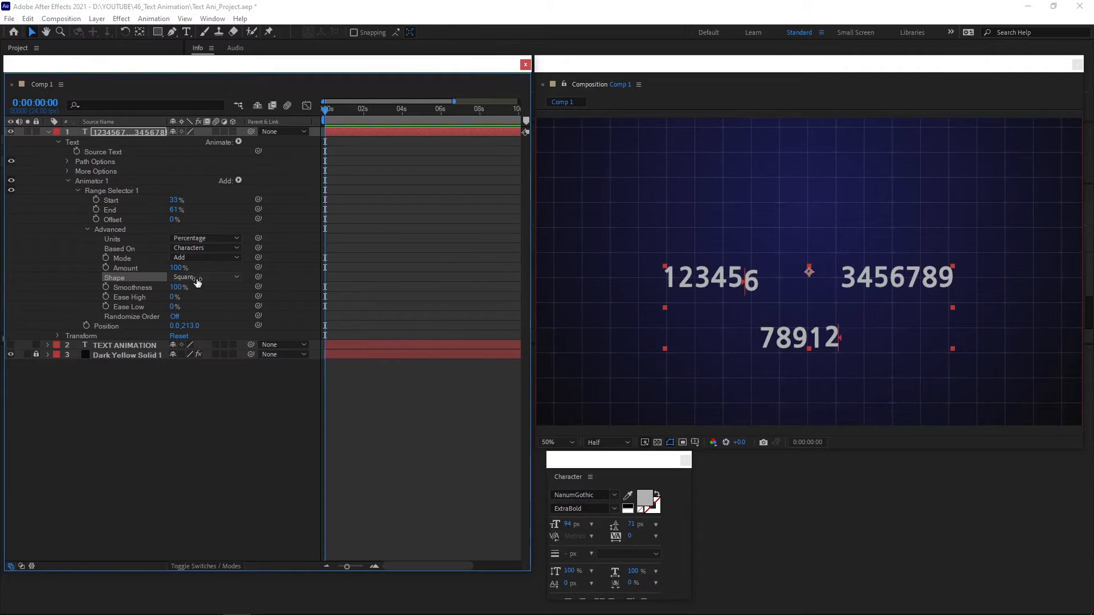
pyautogui.click(231, 278)
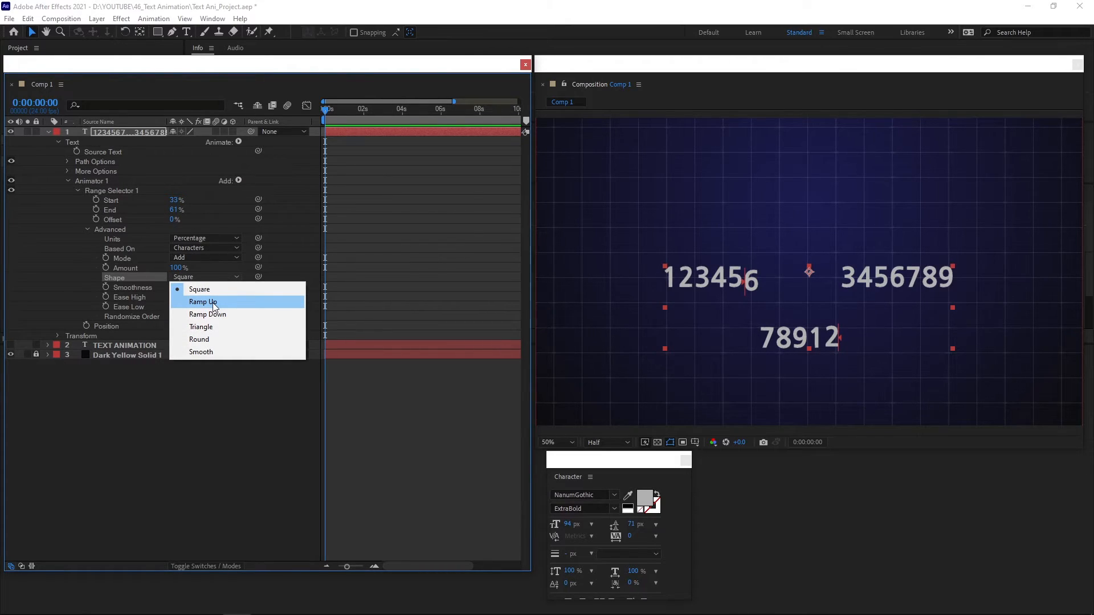
pyautogui.click(214, 303)
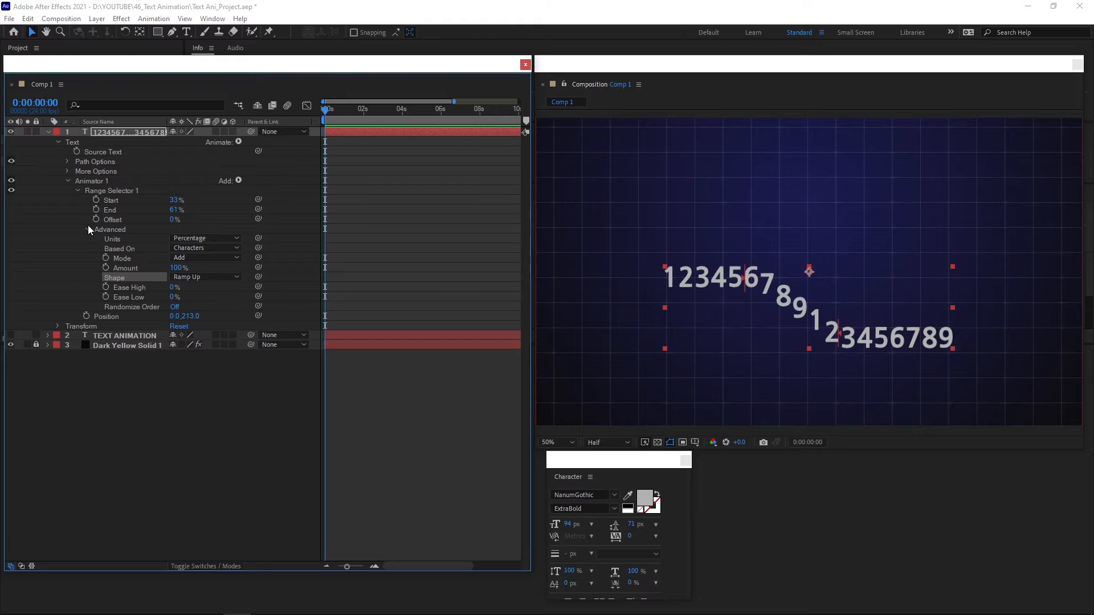
pyautogui.moveTo(174, 222)
pyautogui.mouseDown()
pyautogui.moveTo(188, 220)
pyautogui.moveTo(176, 221)
pyautogui.mouseUp()
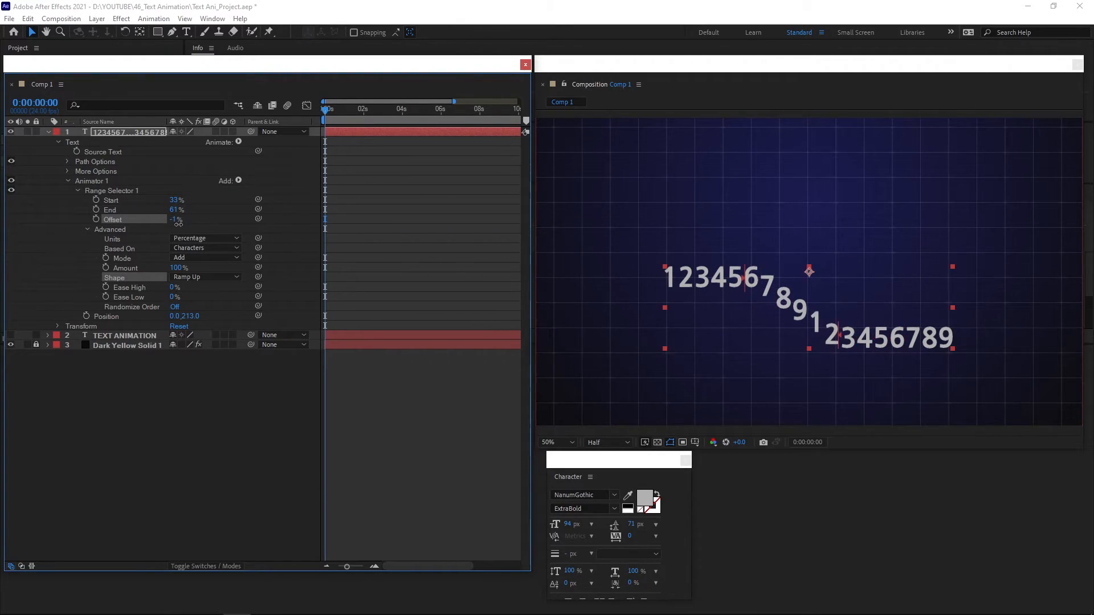
pyautogui.click(206, 277)
pyautogui.click(209, 313)
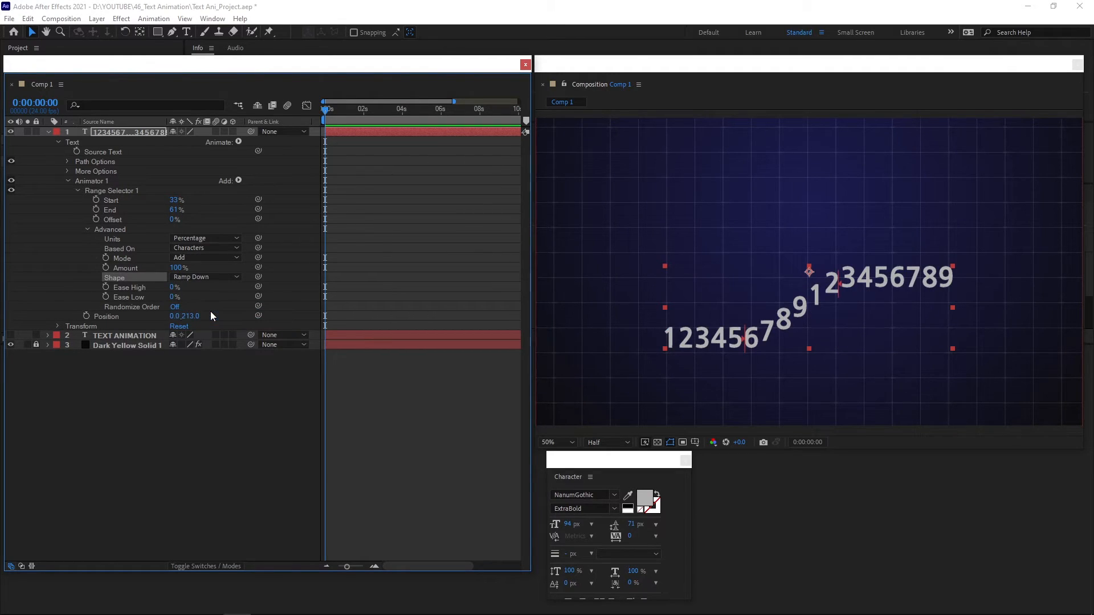
# - Try the Triangle shape on the number text's range selector and scrub Offset to 5%
pyautogui.click(202, 279)
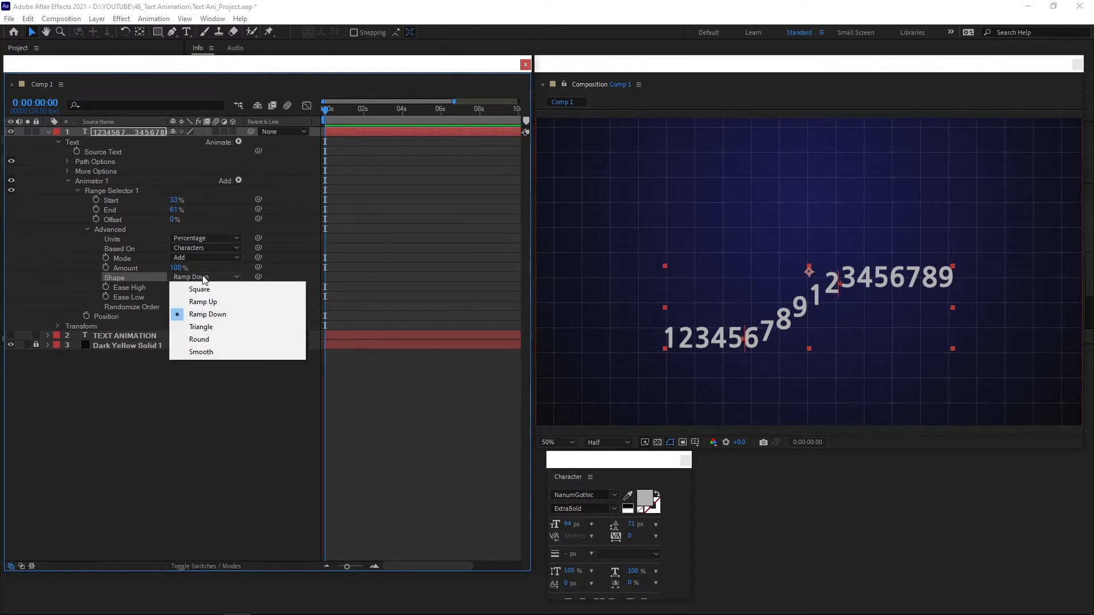
pyautogui.click(203, 327)
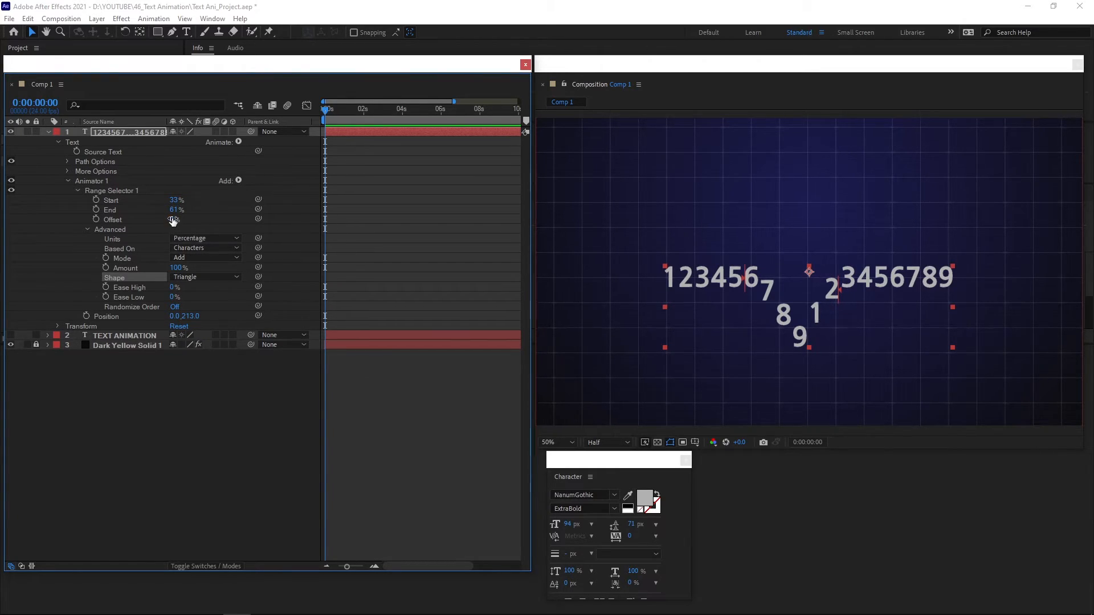
pyautogui.moveTo(174, 222); pyautogui.dragTo(186, 229)
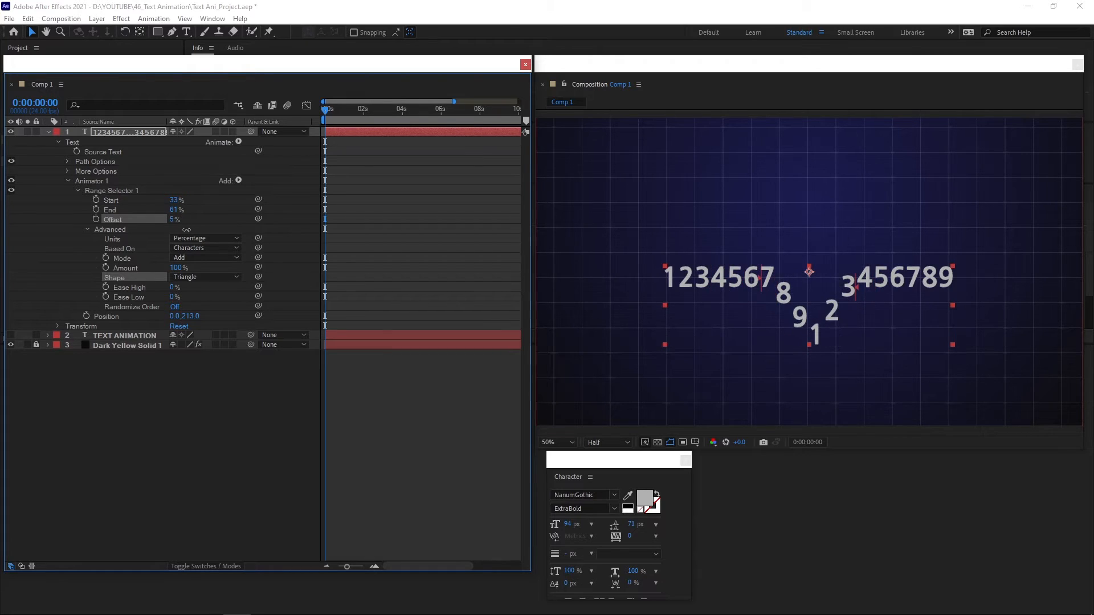
# - Switch the number text's range selector to the Round shape and scrub Offset to 4%
pyautogui.click(202, 277)
pyautogui.click(200, 339)
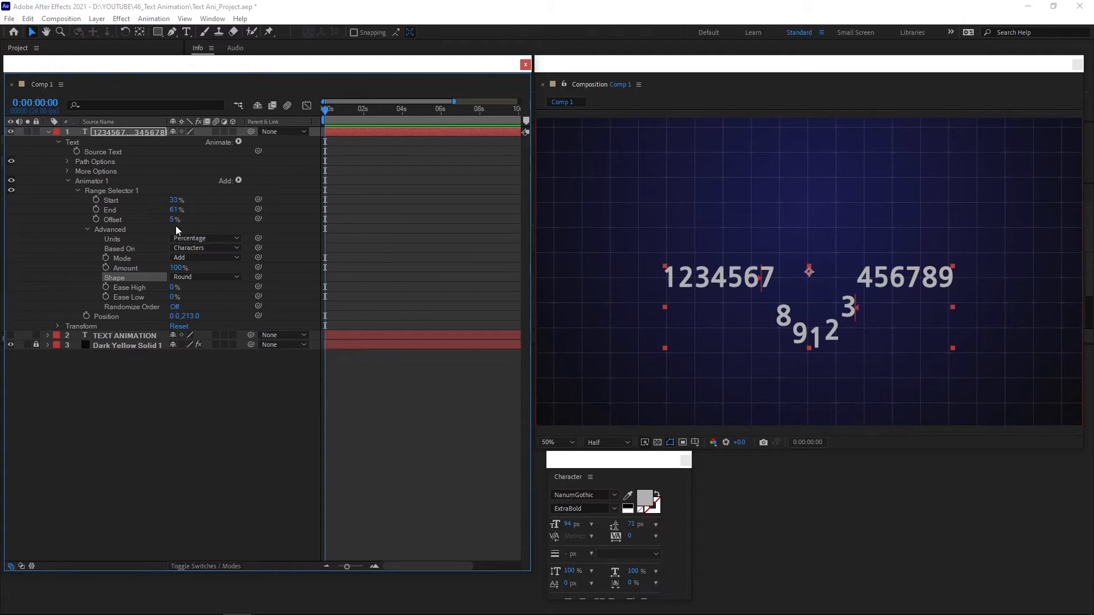
pyautogui.moveTo(172, 219)
pyautogui.mouseDown()
pyautogui.moveTo(184, 219)
pyautogui.moveTo(171, 220)
pyautogui.mouseUp()
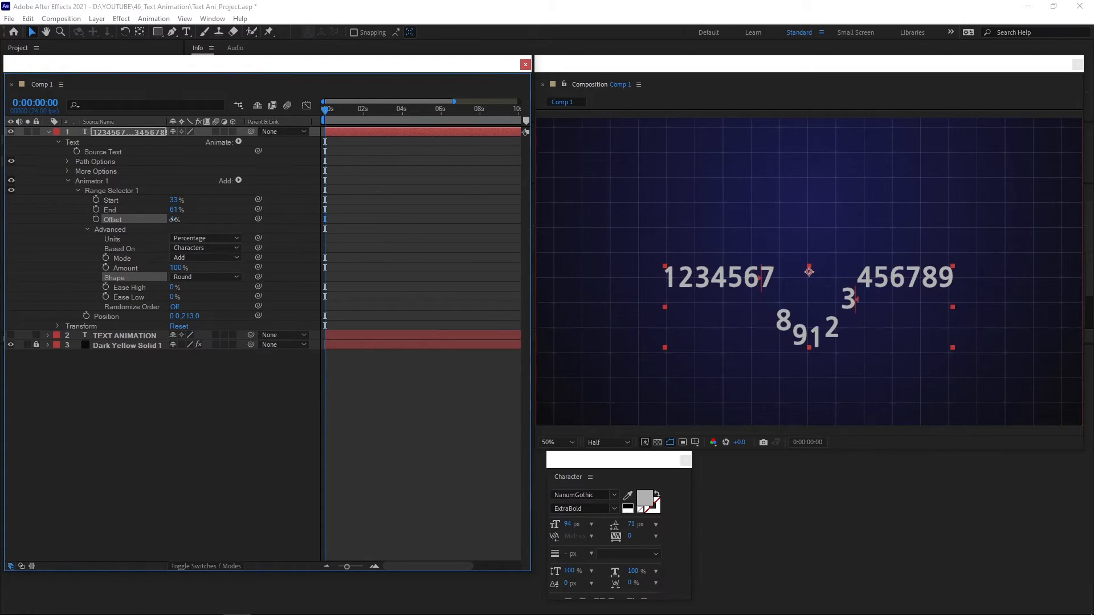
# - Try the Smooth shape on the number text's range selector while scrubbing Offset, and set Shape to Ramp Up
pyautogui.click(212, 278)
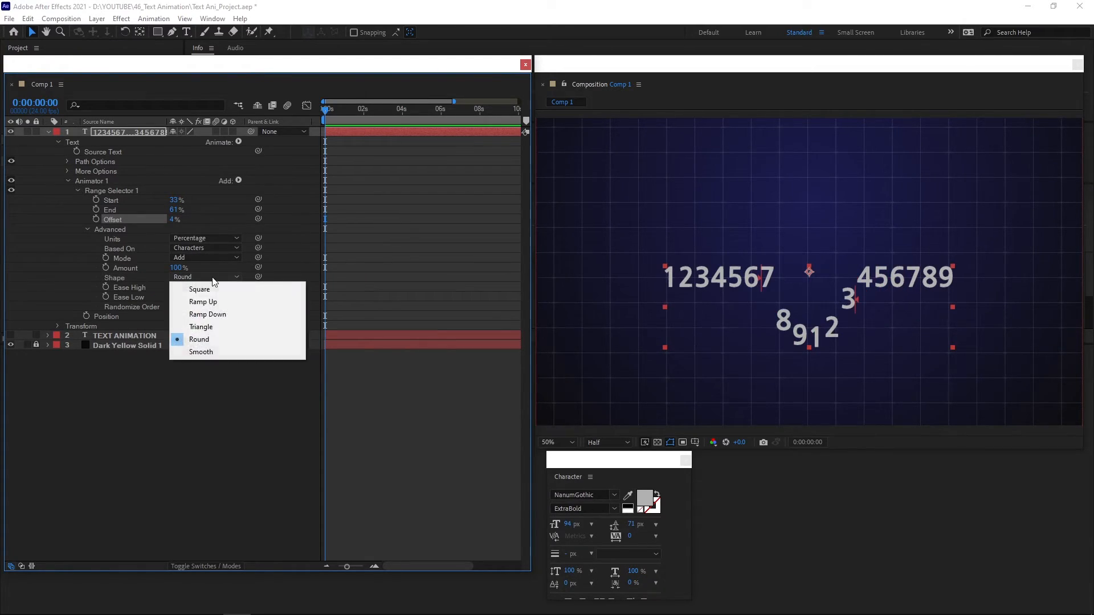
pyautogui.click(209, 354)
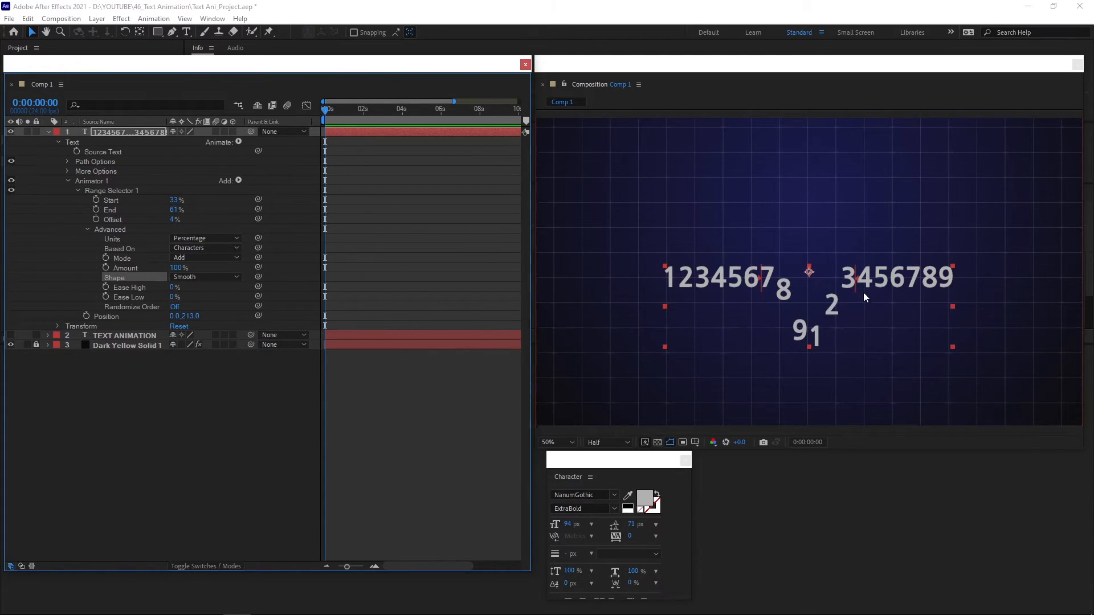
pyautogui.click(205, 277)
pyautogui.click(202, 354)
pyautogui.moveTo(173, 222); pyautogui.dragTo(183, 286)
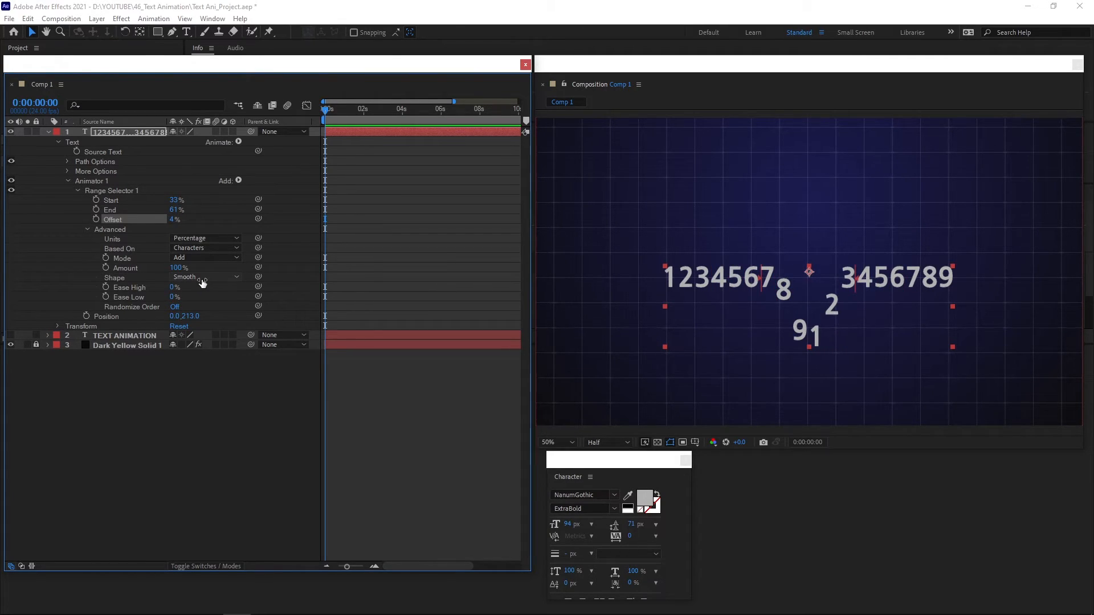
pyautogui.click(201, 280)
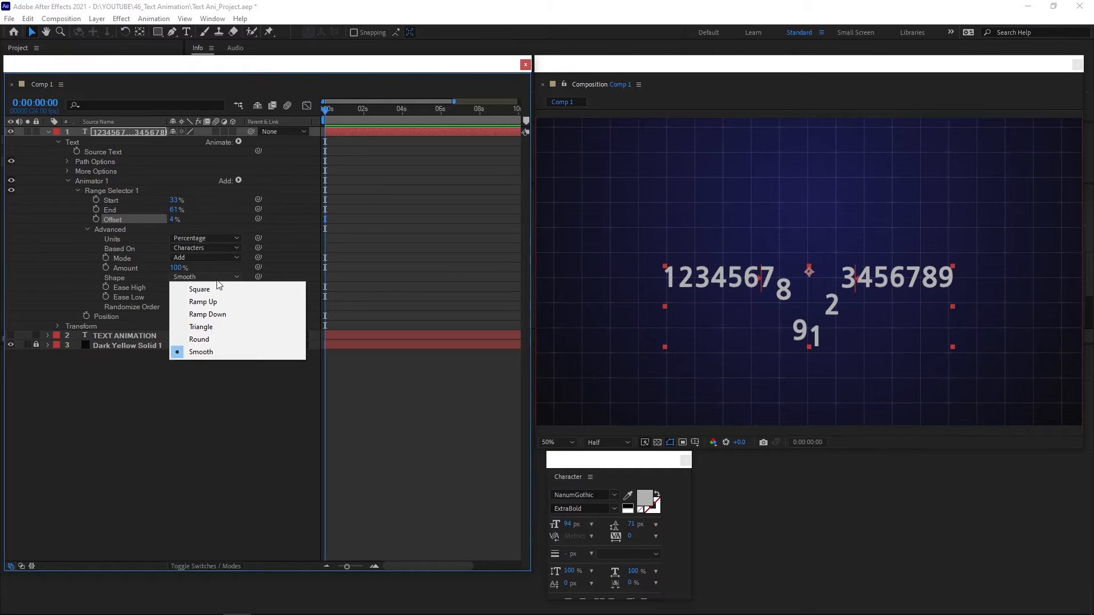
pyautogui.click(202, 302)
# - Collapse the number text layer, move it below the TEXT ANIMATION layer, and hide it
pyautogui.click(48, 131)
pyautogui.moveTo(111, 132); pyautogui.dragTo(84, 146)
pyautogui.click(10, 142)
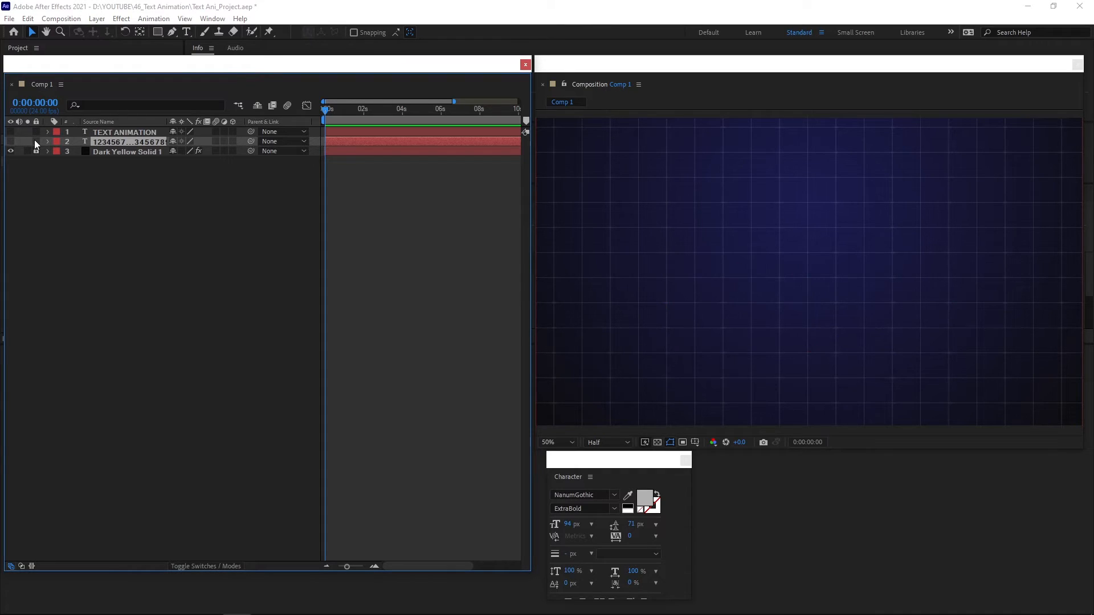
# - Lock the hidden number text layer, and show and preview the TEXT ANIMATION layer's per-character animation
pyautogui.click(36, 142)
pyautogui.click(114, 132)
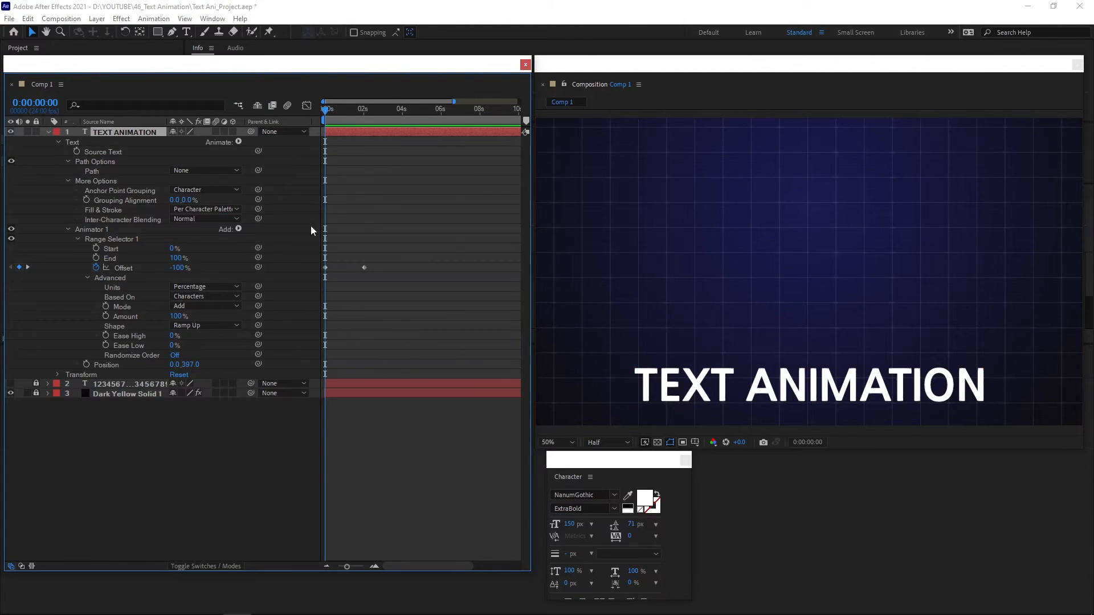
pyautogui.press('space')
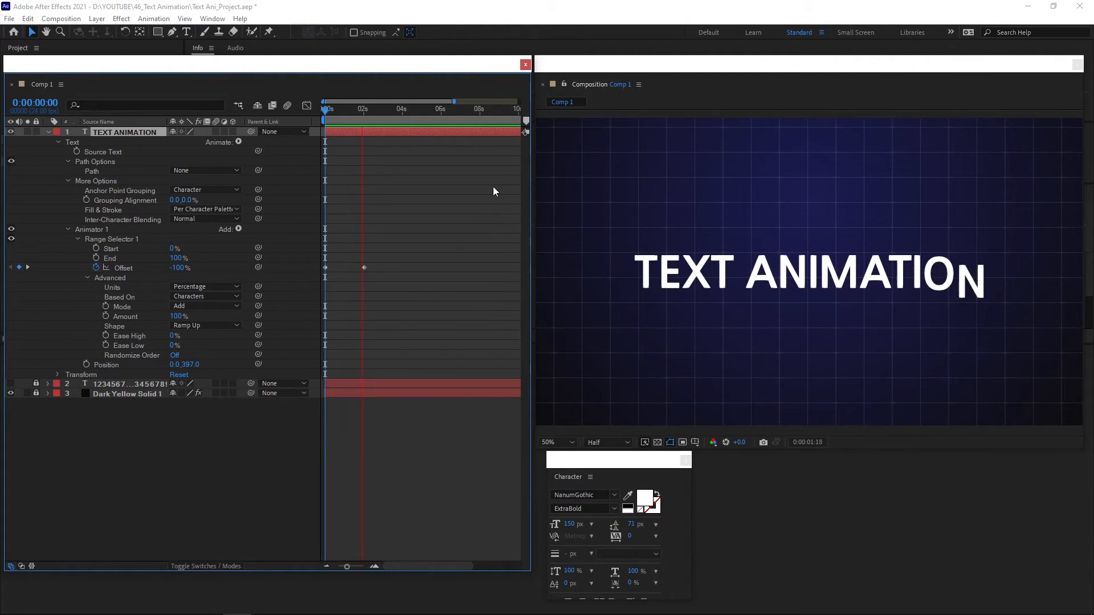
pyautogui.press('space')
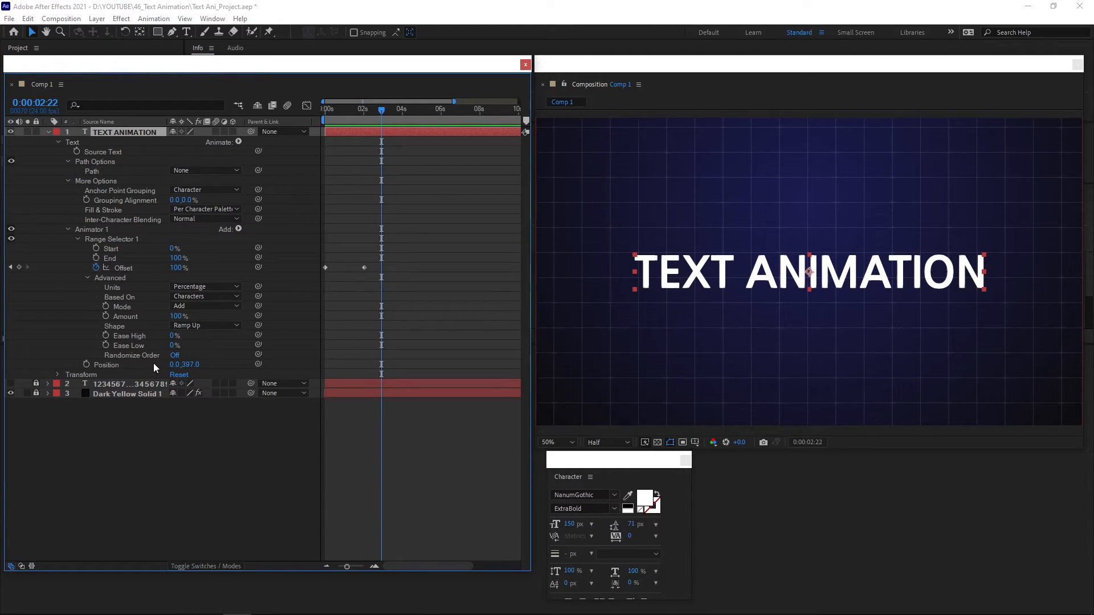
# - Move the ending Offset keyframe of the TEXT ANIMATION range selector to 0:00:01:12
pyautogui.click(349, 112)
pyautogui.moveTo(349, 111); pyautogui.dragTo(354, 111)
pyautogui.moveTo(364, 267); pyautogui.dragTo(354, 272)
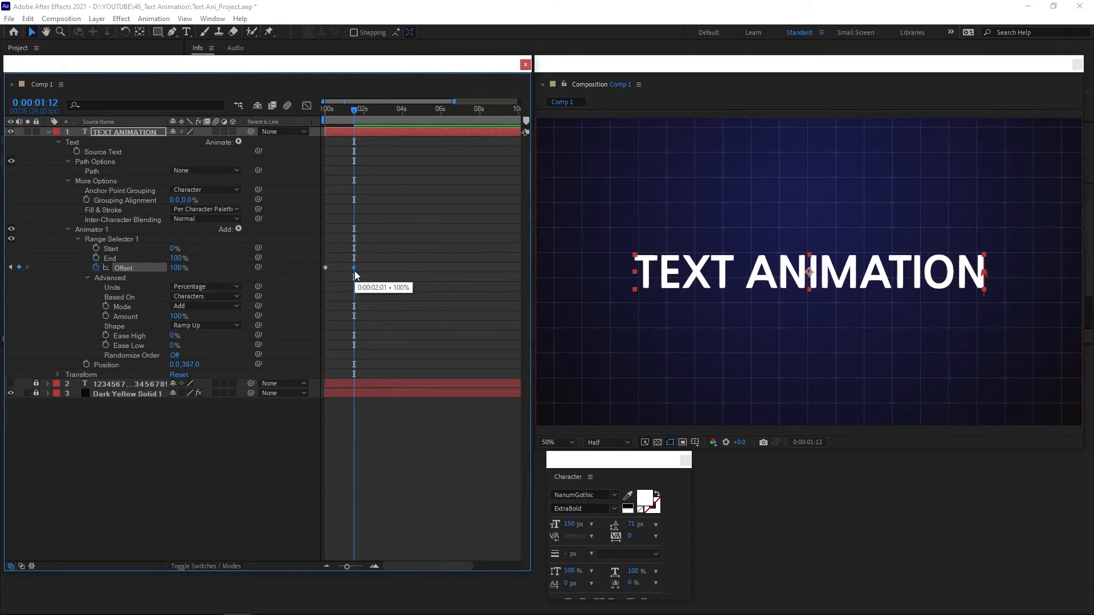
# - Play the retimed text animation from the first frame several times to check its speed
pyautogui.press('Home')
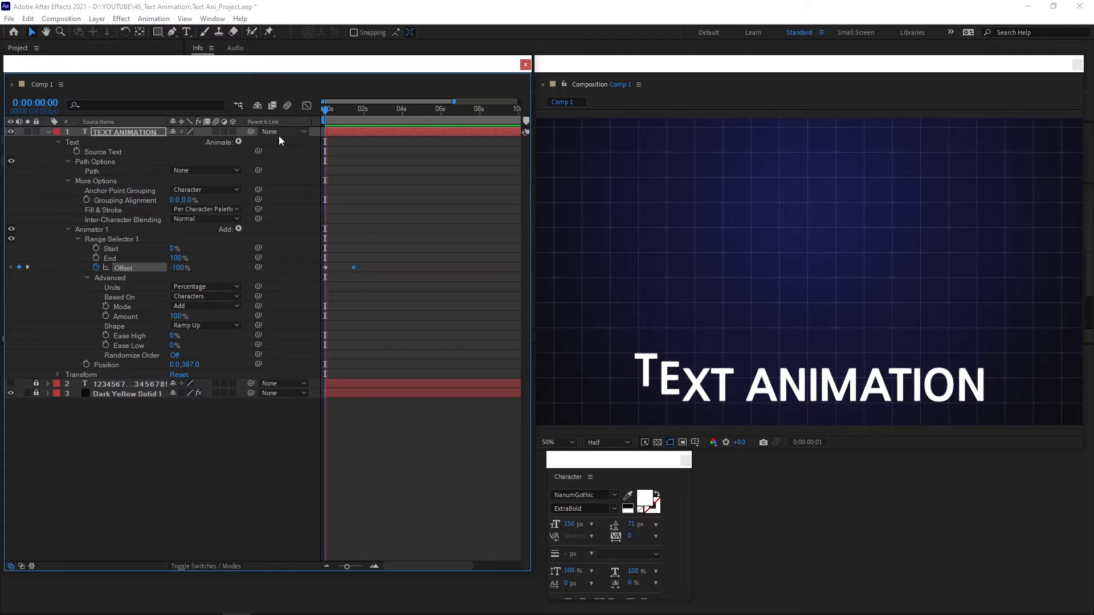
pyautogui.press('space')
pyautogui.press('Home')
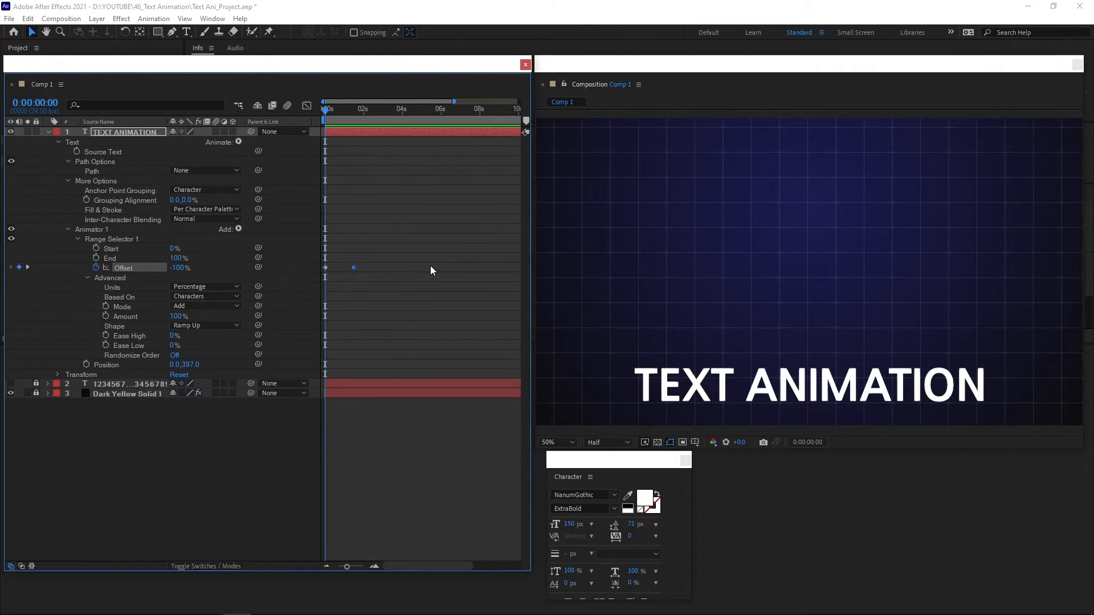
pyautogui.press('space')
pyautogui.press('space')
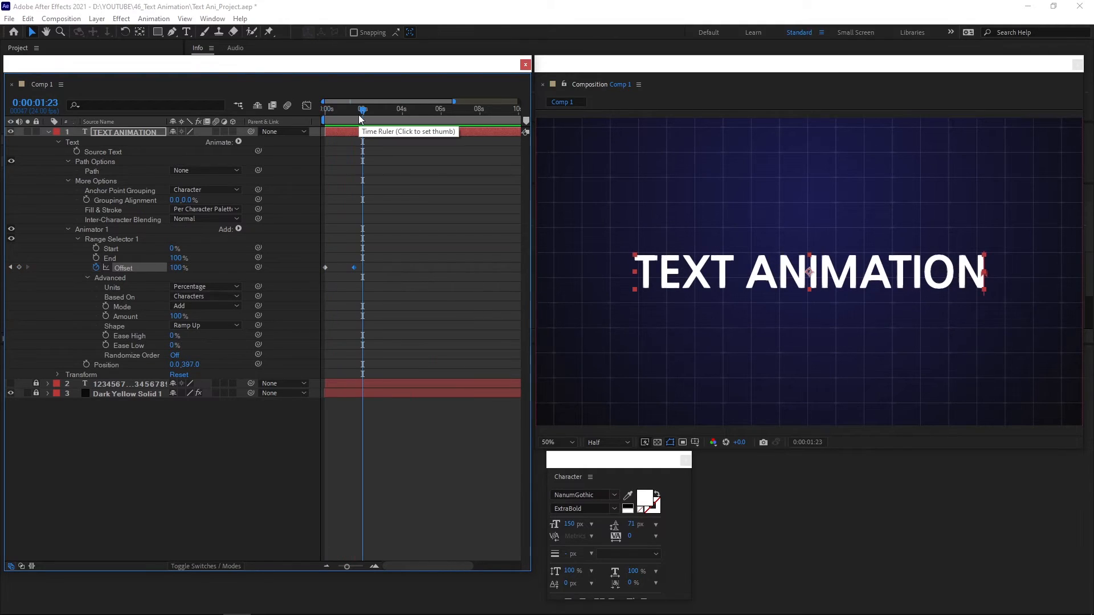
pyautogui.moveTo(357, 115); pyautogui.dragTo(320, 119)
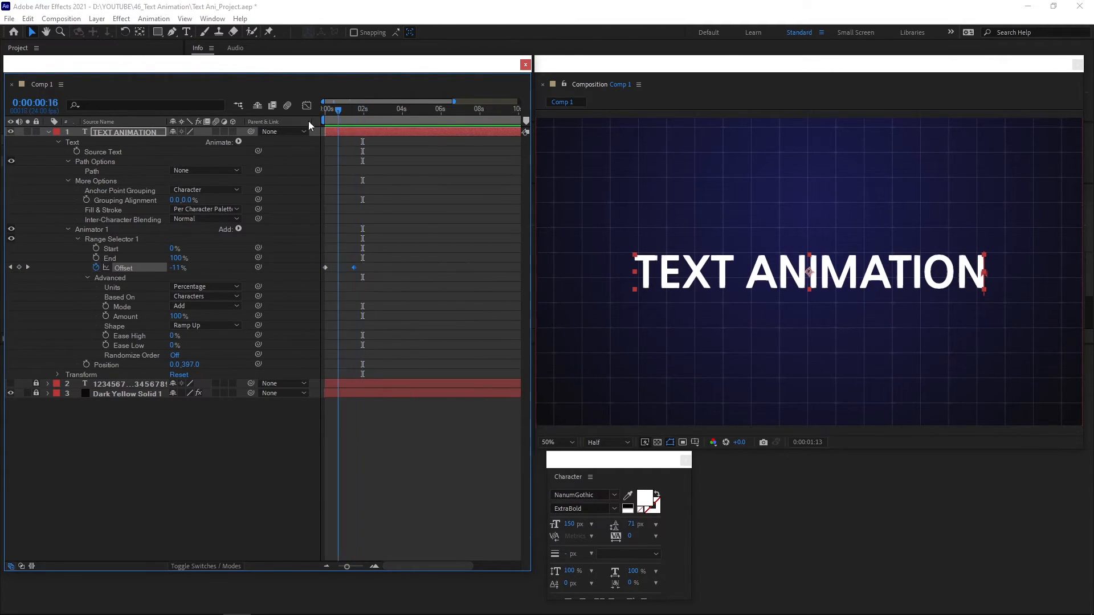
pyautogui.press('space')
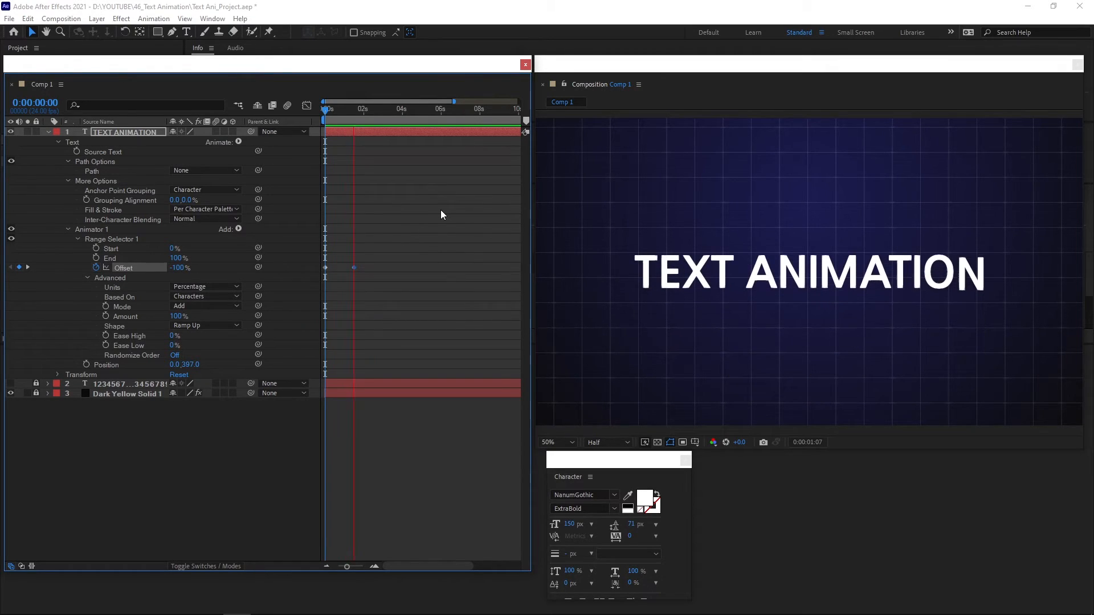
pyautogui.press('space')
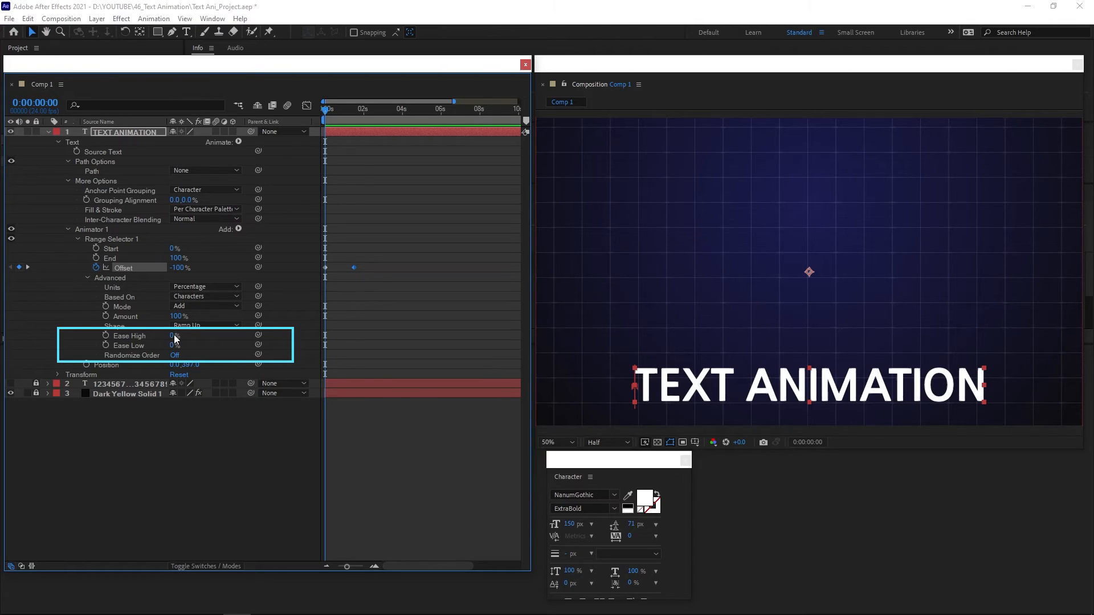
# - Try Ease High at 100% in the range selector's Advanced options and preview the text animation
pyautogui.moveTo(170, 339); pyautogui.dragTo(241, 341)
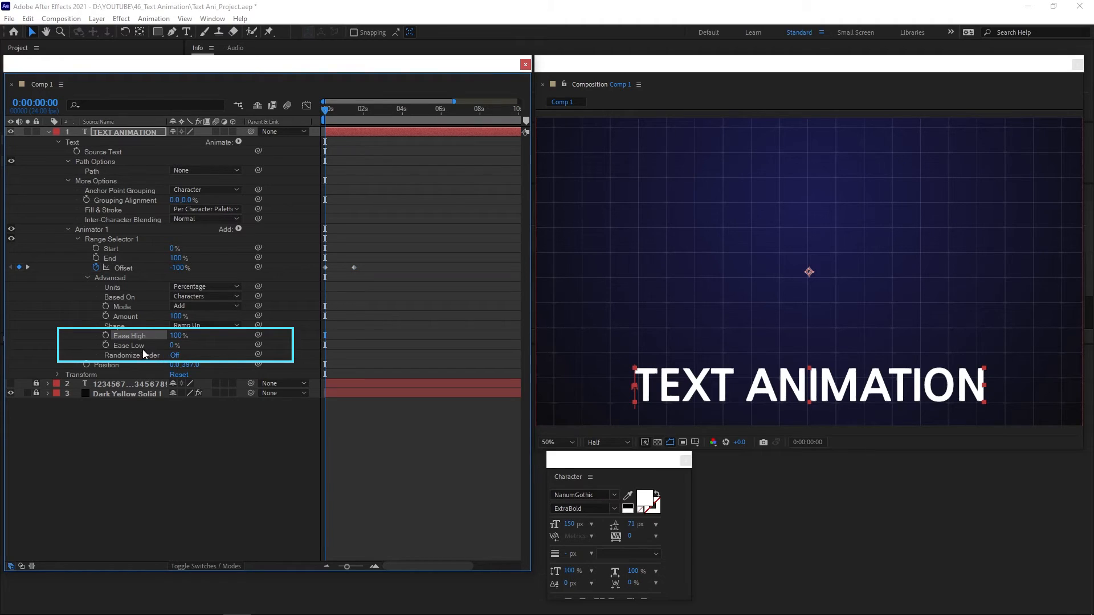
pyautogui.press('space')
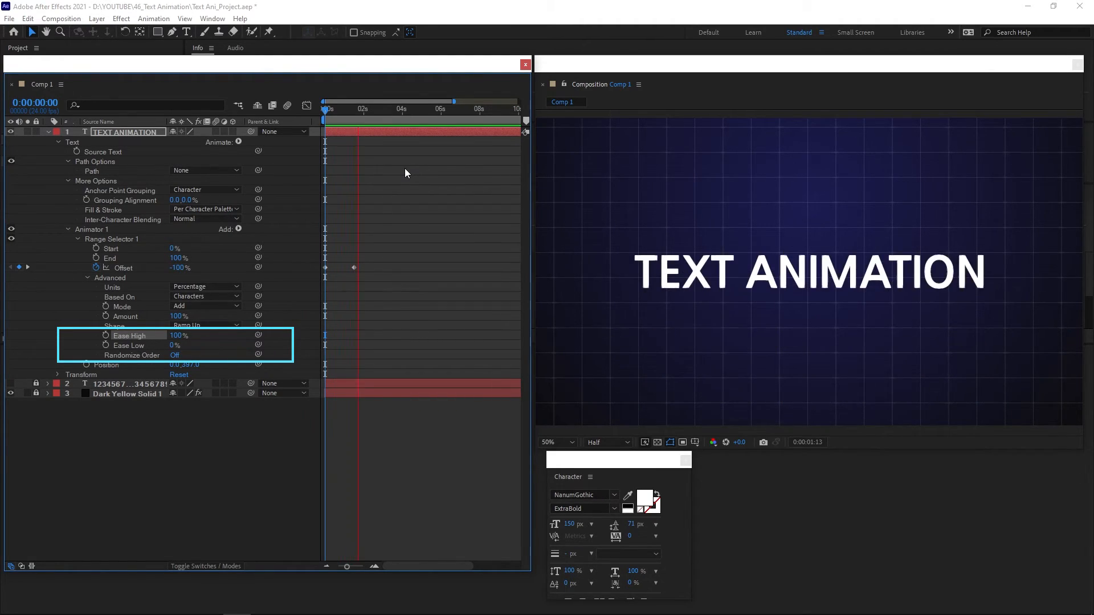
pyautogui.press('space')
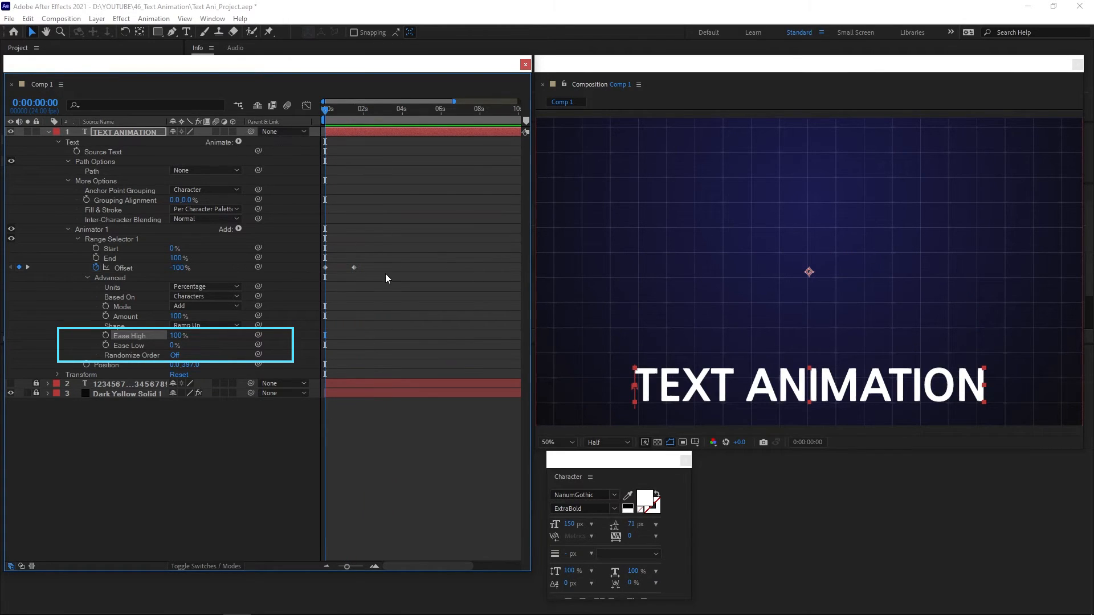
pyautogui.press('space')
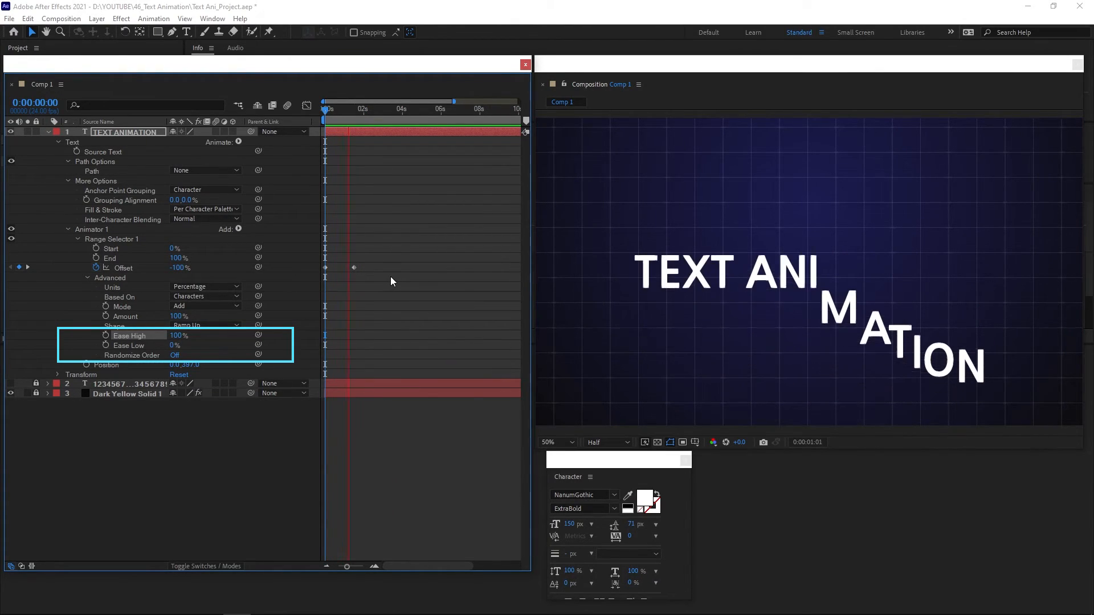
pyautogui.click(354, 115)
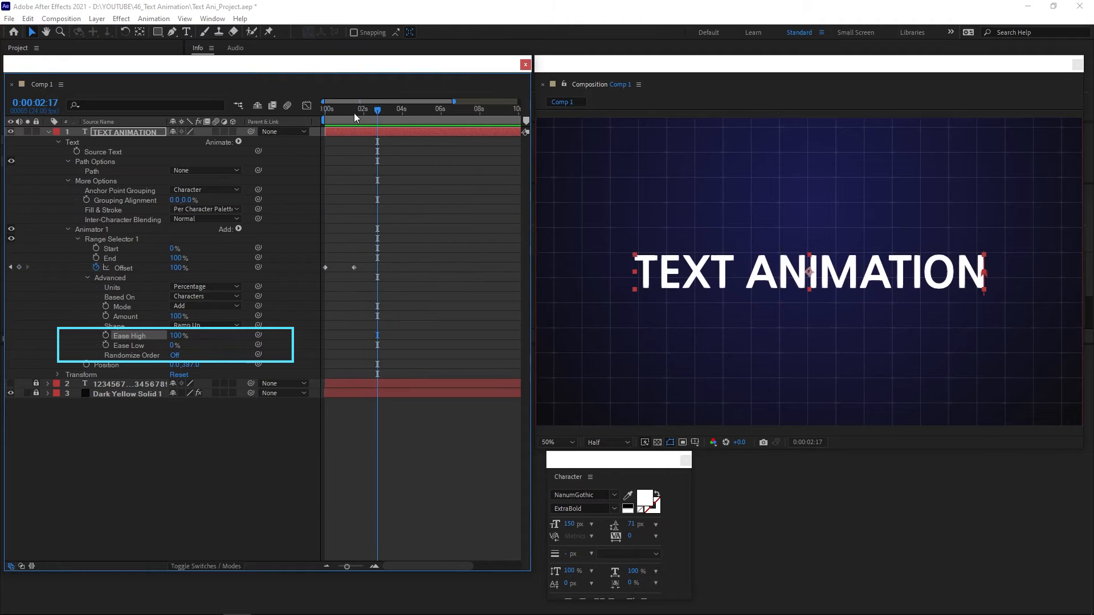
pyautogui.moveTo(354, 114); pyautogui.dragTo(261, 128)
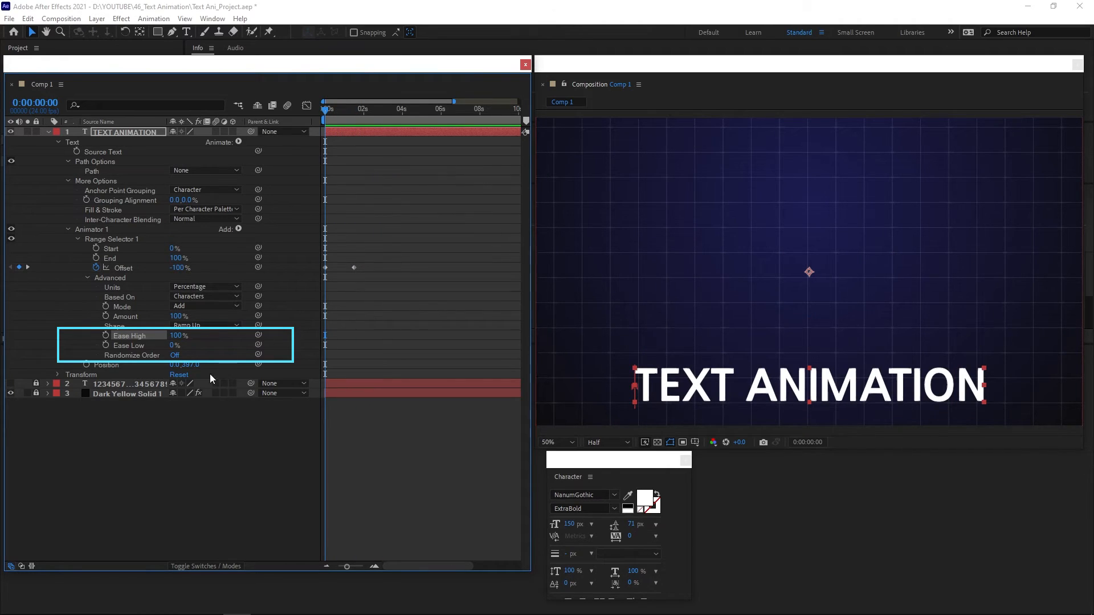
# - Set Ease High to 0% and Ease Low to 100% in the TEXT ANIMATION range selector
pyautogui.moveTo(176, 336); pyautogui.dragTo(123, 339)
pyautogui.click(172, 336)
pyautogui.write('0')
pyautogui.press('Return')
pyautogui.click(175, 346)
pyautogui.write('100')
pyautogui.press('Return')
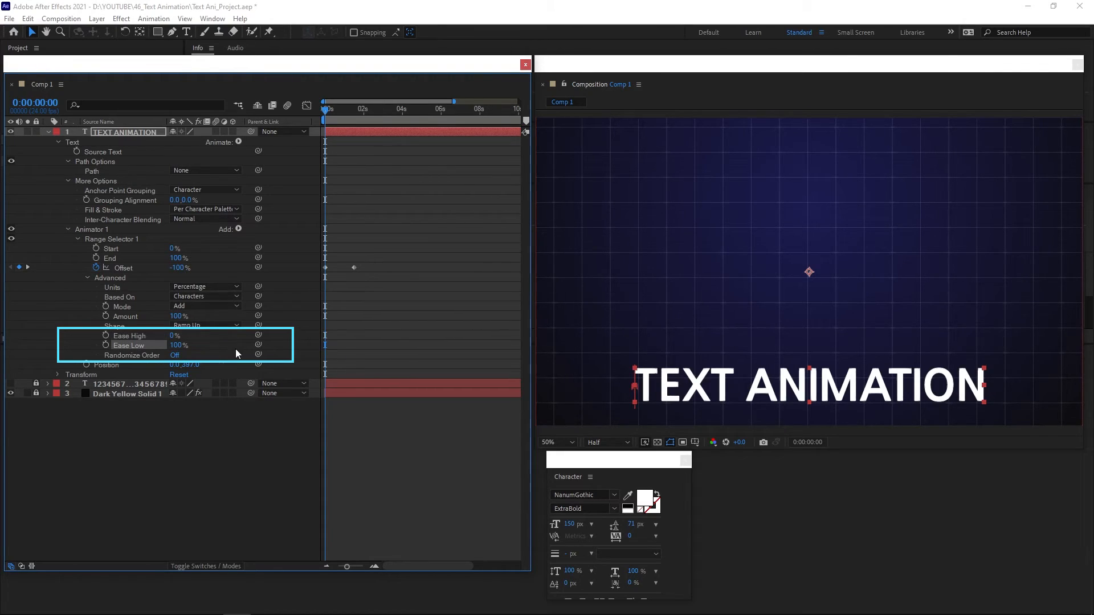
# - Preview the effect of the Ease Low setting on the text animation
pyautogui.press('space')
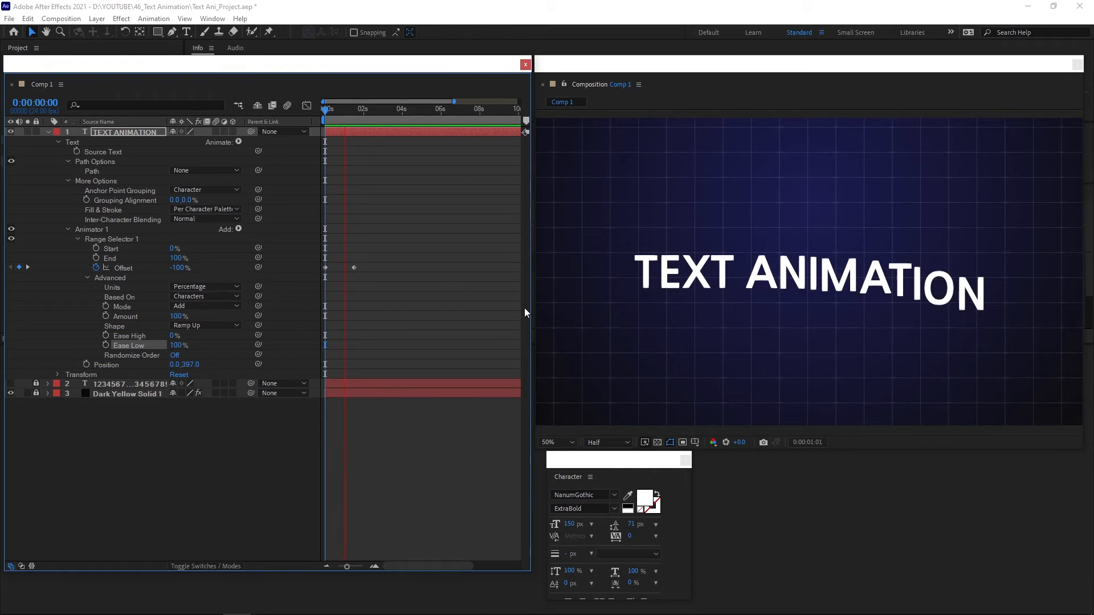
pyautogui.press('space')
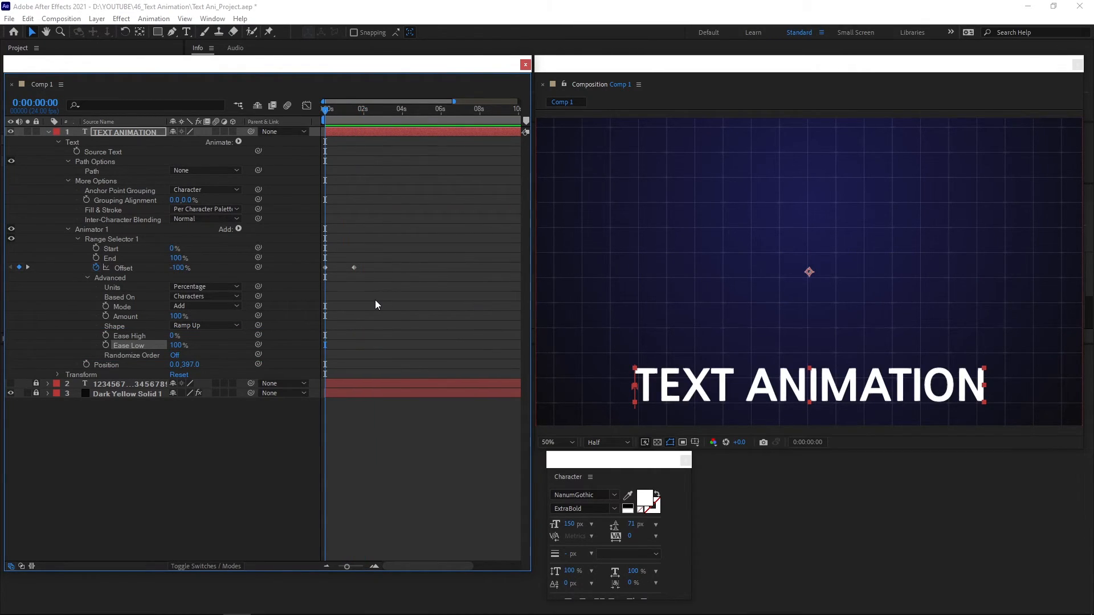
pyautogui.press('space')
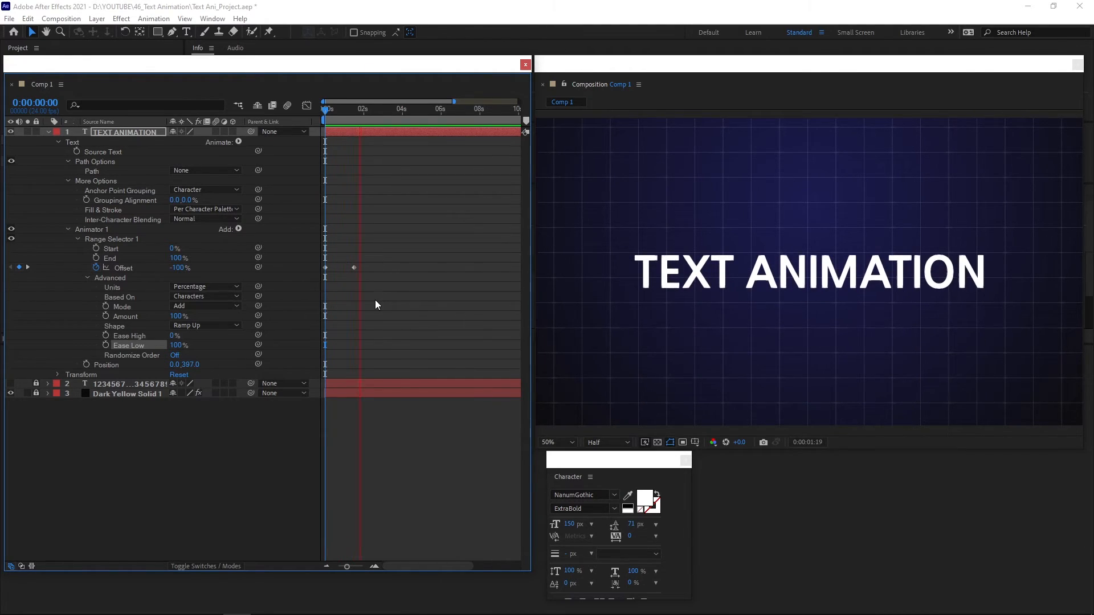
pyautogui.press('space')
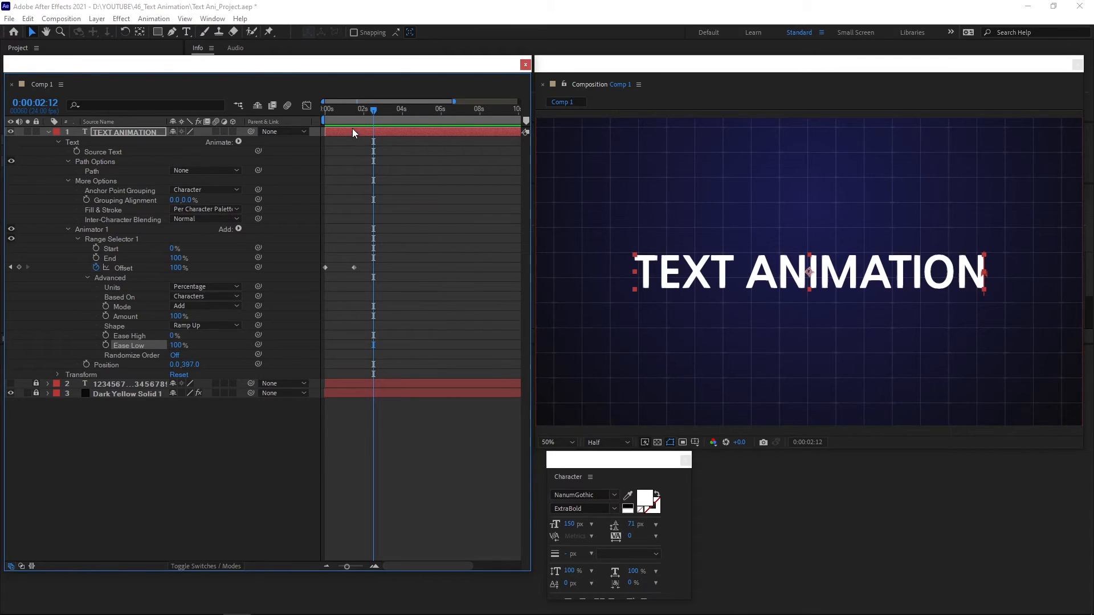
# - Try Randomize Order on the text's range selector, preview the animation, and turn the option back off
pyautogui.press('Home')
pyautogui.click(177, 356)
pyautogui.press('space')
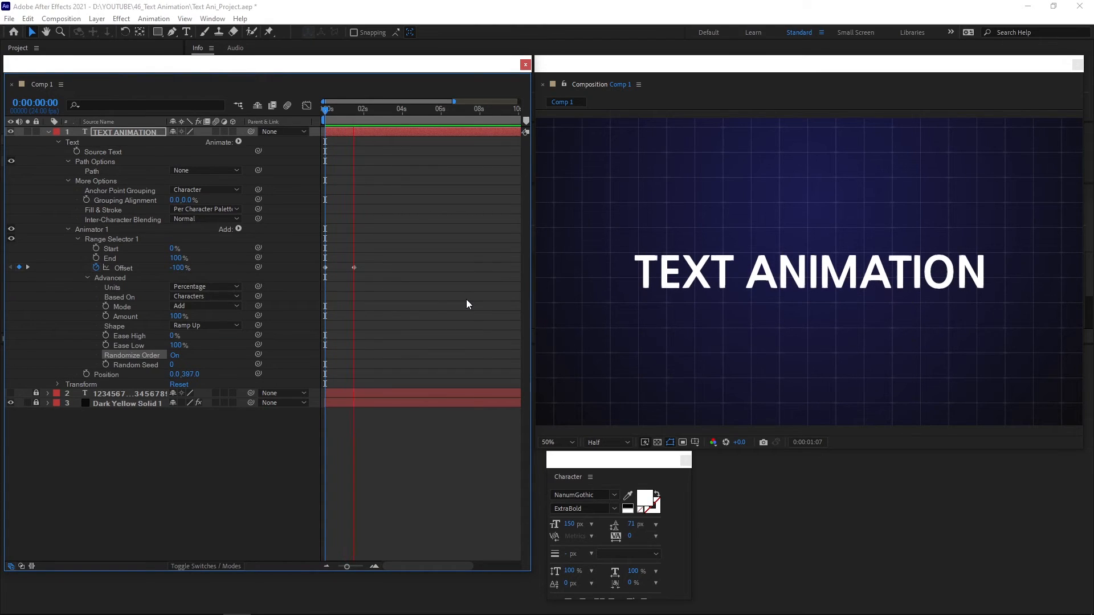
pyautogui.click(177, 355)
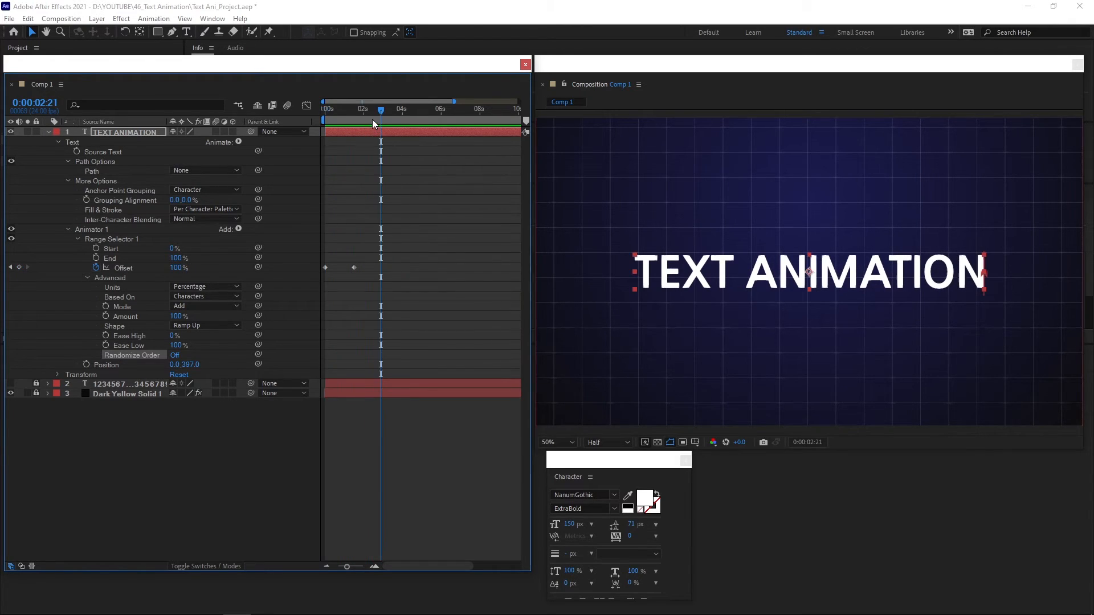
pyautogui.press('space')
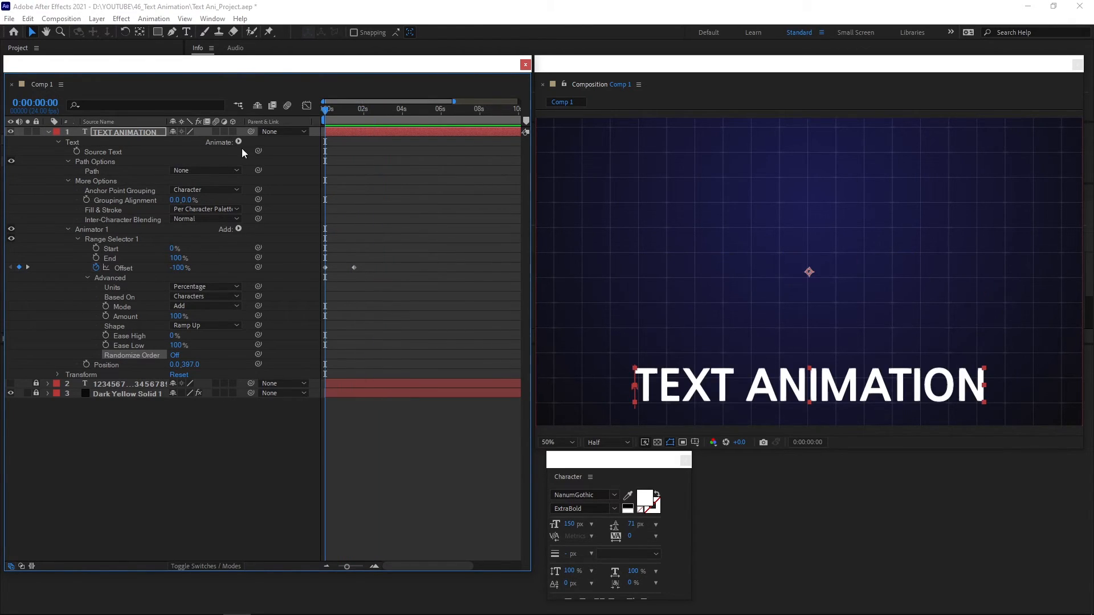
# - Collapse Animator 1 of the TEXT ANIMATION layer and duplicate it
pyautogui.click(67, 228)
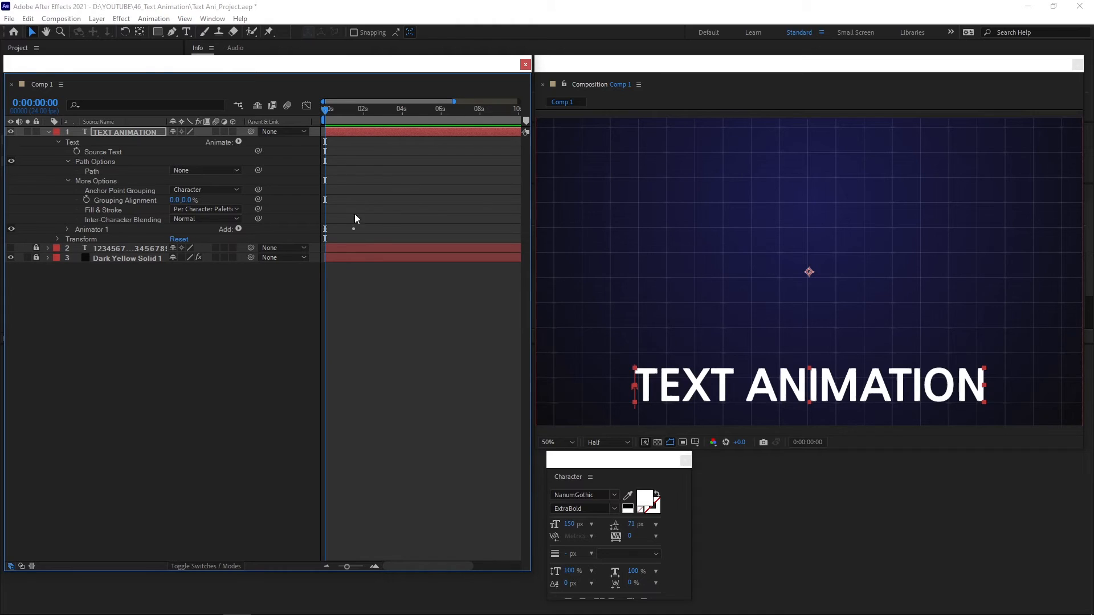
pyautogui.click(93, 230)
pyautogui.hotkey('ctrl', 'd')
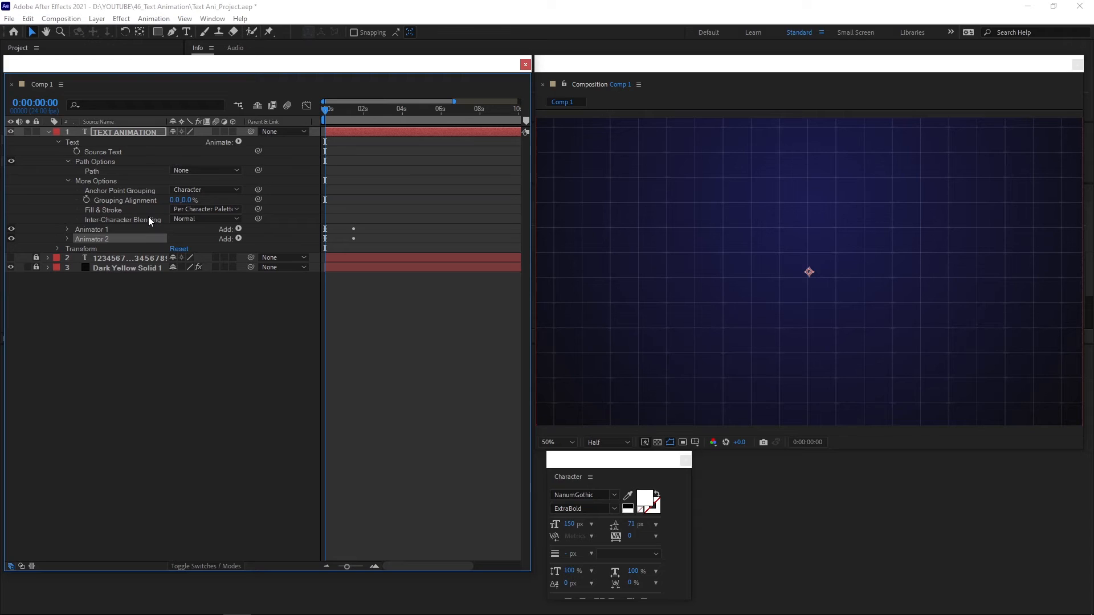
# - Expand Animator 2's range selector and Advanced options, along with the TEXT ANIMATION layer's Transform properties
pyautogui.click(66, 238)
pyautogui.click(78, 249)
pyautogui.click(87, 287)
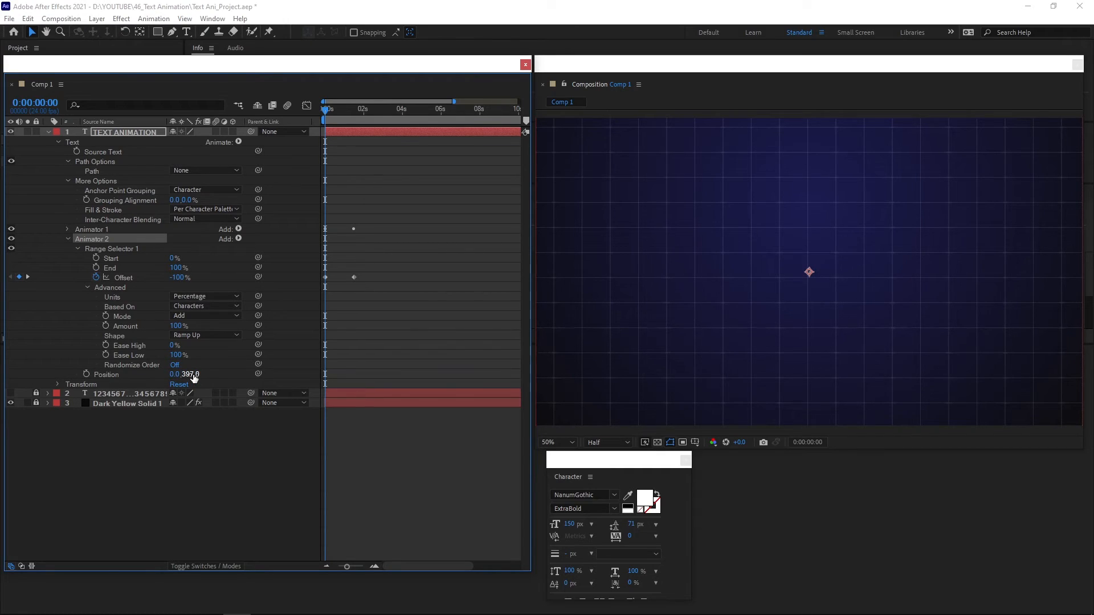
pyautogui.click(57, 385)
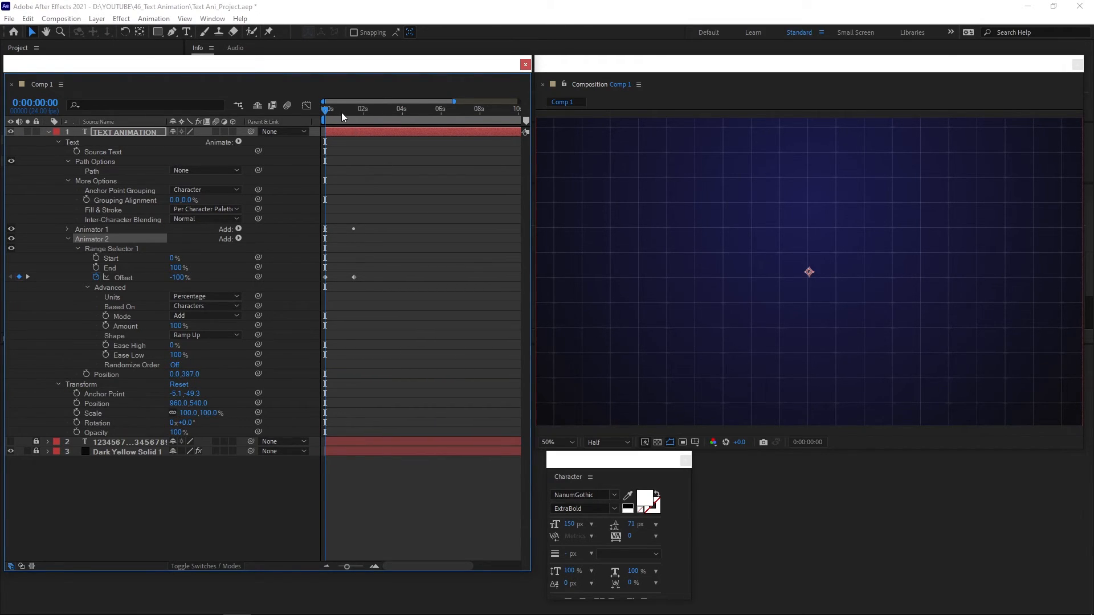
# - Try moving the TEXT ANIMATION layer to position 1170, 466 at 0:00:01:11, undo the move, and return to the first frame
pyautogui.moveTo(342, 113); pyautogui.dragTo(353, 112)
pyautogui.click(743, 275)
pyautogui.moveTo(743, 276); pyautogui.dragTo(821, 266)
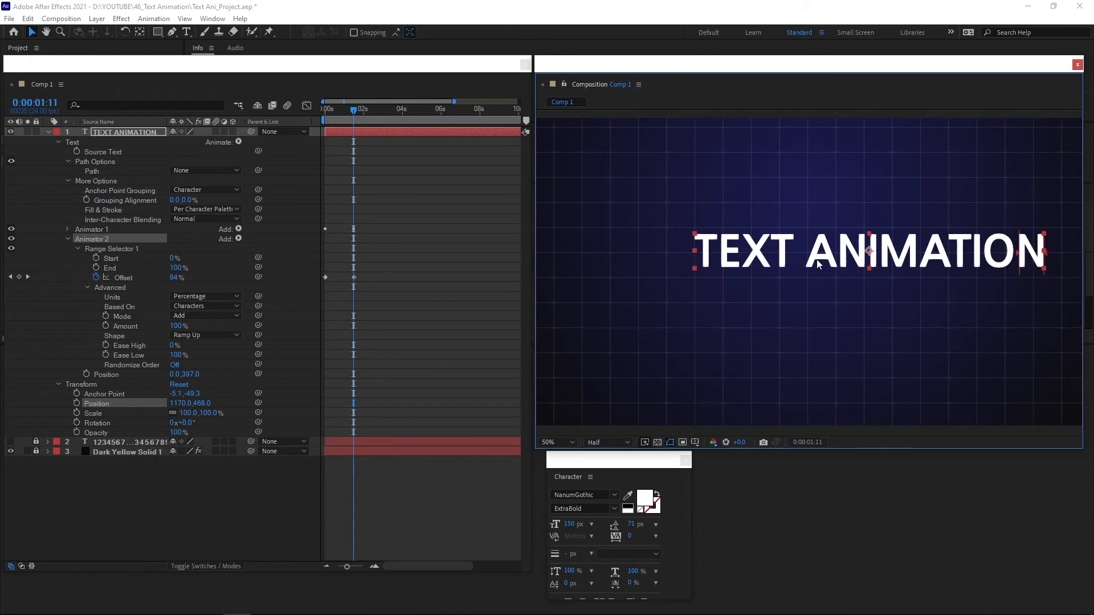
pyautogui.hotkey('ctrl', 'z')
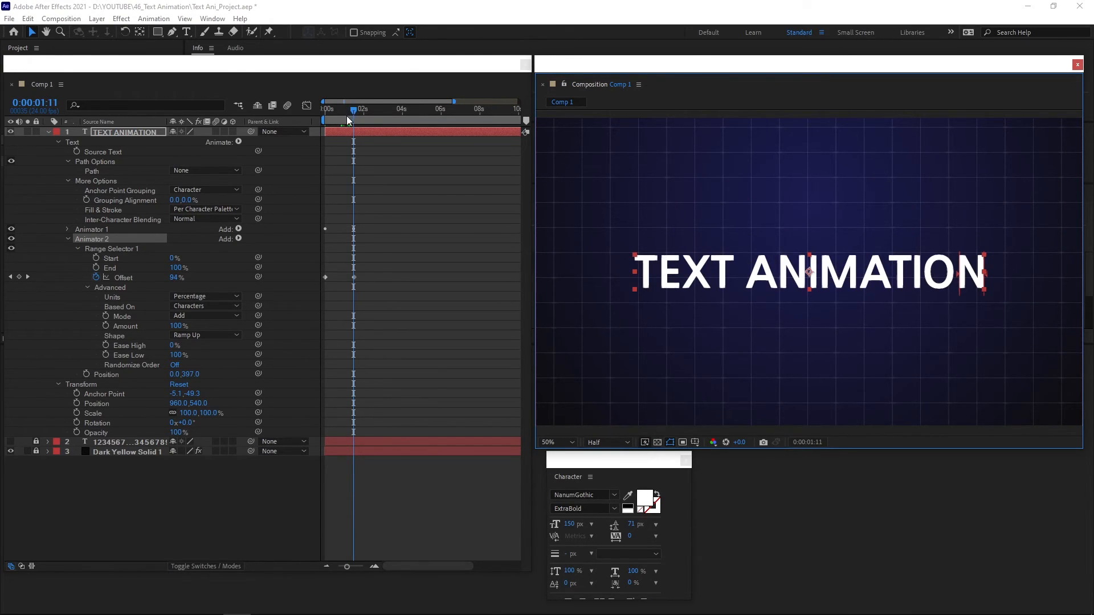
pyautogui.click(293, 125)
pyautogui.press('Home')
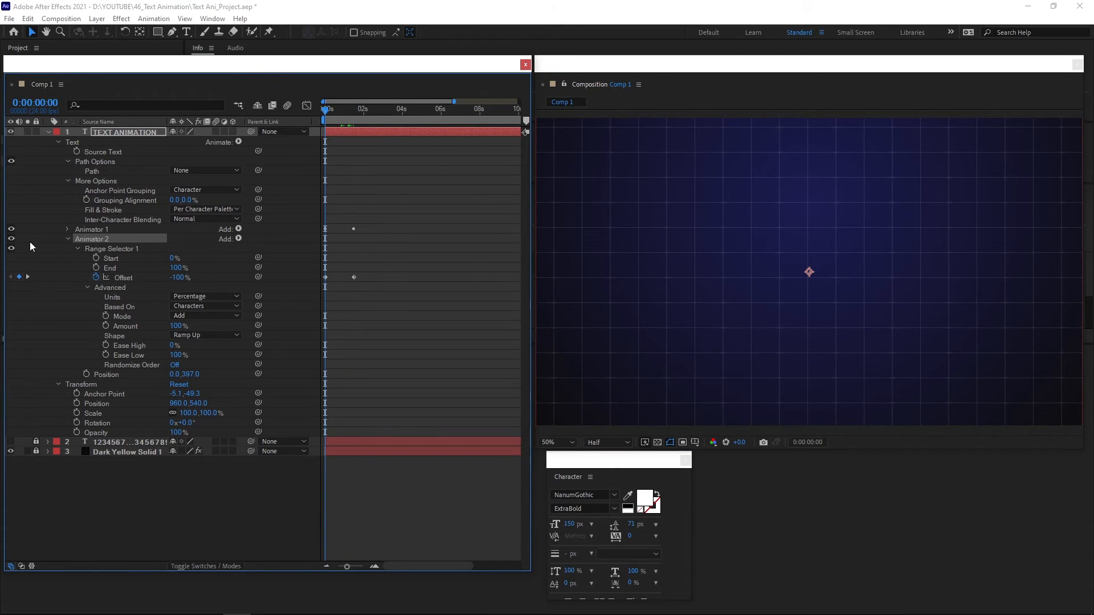
# - Compare the text's starting position with Animator 2 off and on, including outside the composition frame, and go to 0:00:01:11
pyautogui.click(11, 238)
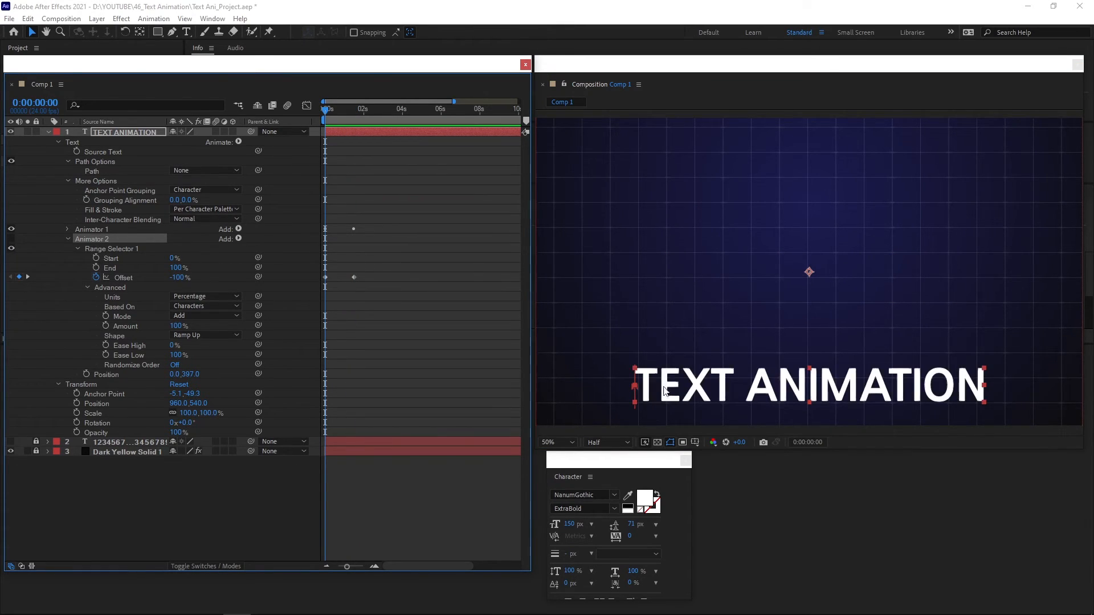
pyautogui.click(11, 239)
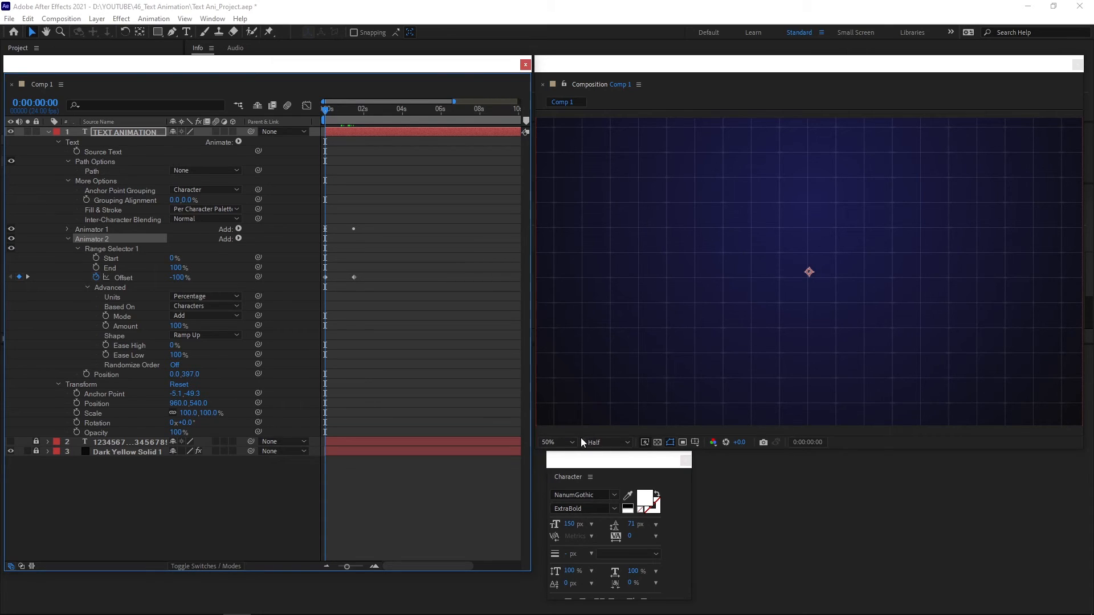
pyautogui.scroll(-1, 798, 319)
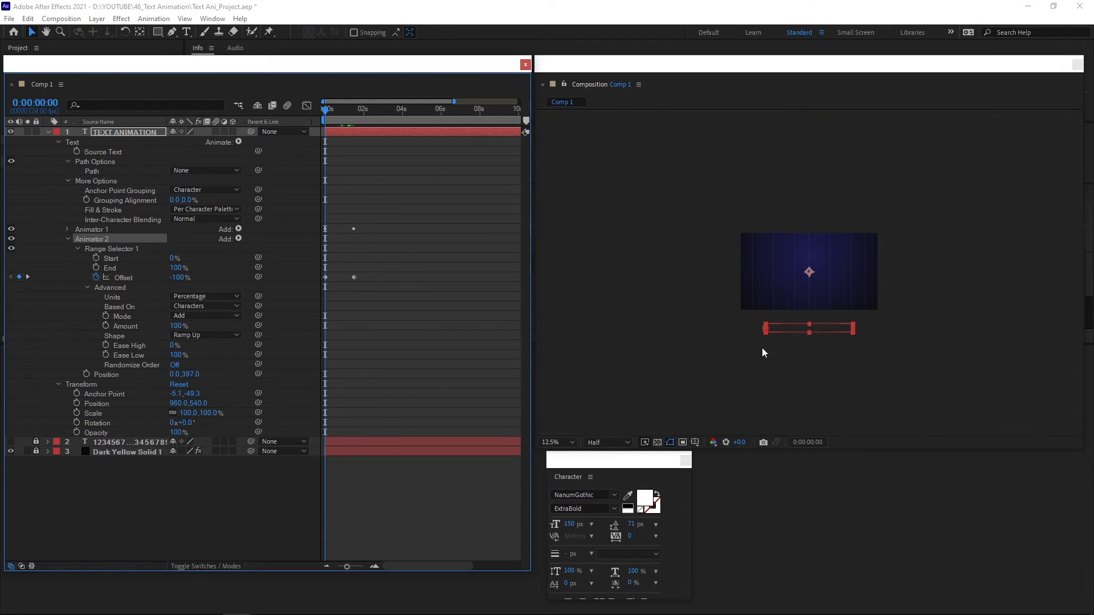
pyautogui.scroll(3, 762, 347)
pyautogui.click(561, 443)
pyautogui.click(580, 252)
pyautogui.moveTo(344, 115)
pyautogui.mouseDown()
pyautogui.moveTo(353, 118)
pyautogui.moveTo(298, 123)
pyautogui.moveTo(353, 120)
pyautogui.mouseUp()
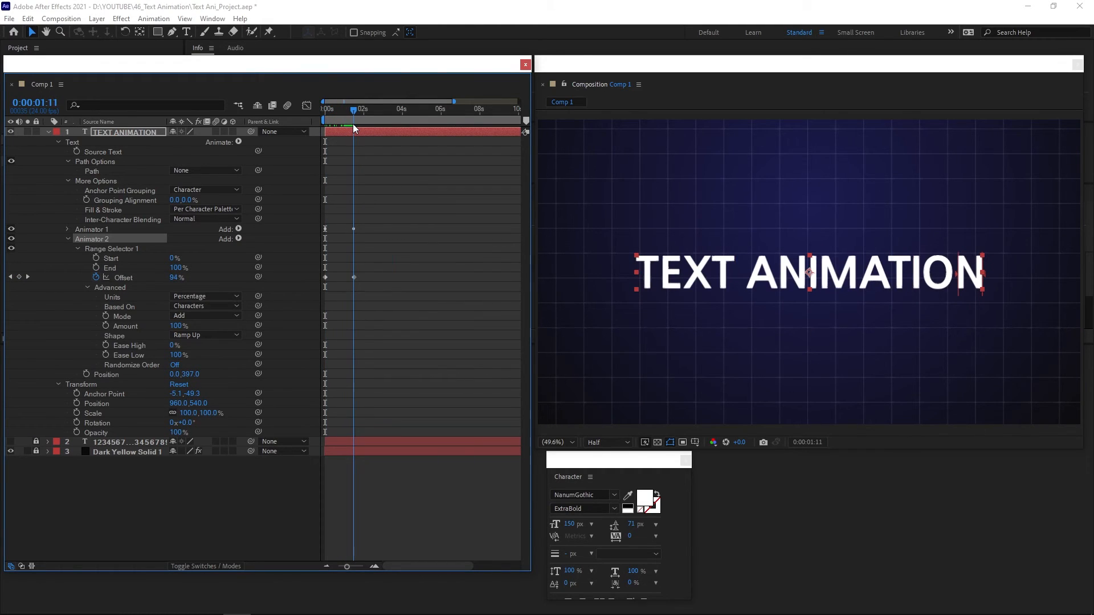
# - Expand Animator 1's properties and set Animator 2's vertical Position to 0
pyautogui.click(66, 229)
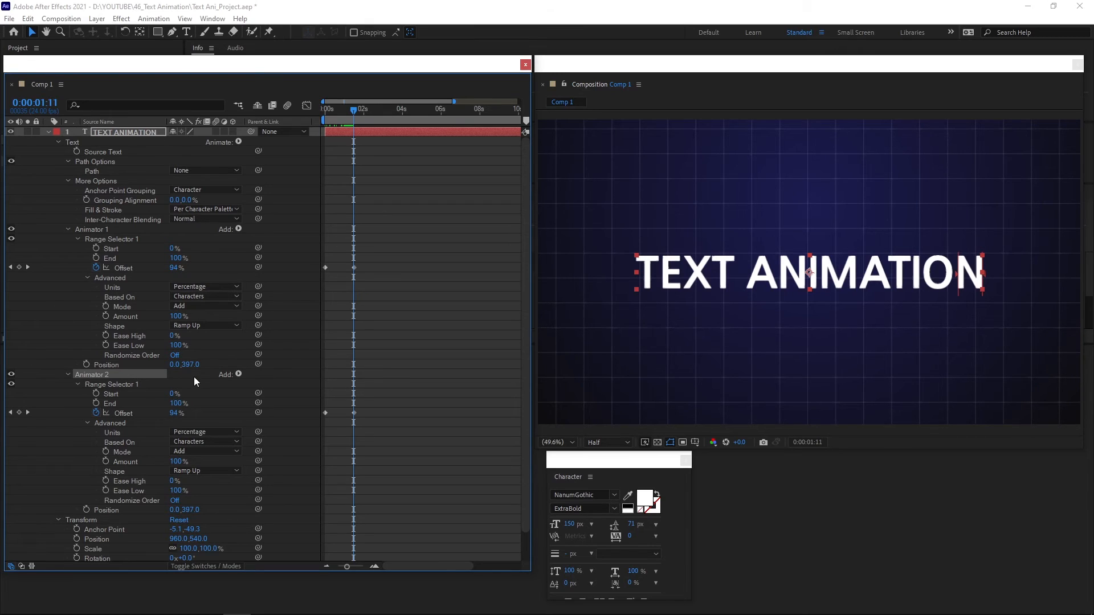
pyautogui.scroll(-1, 193, 376)
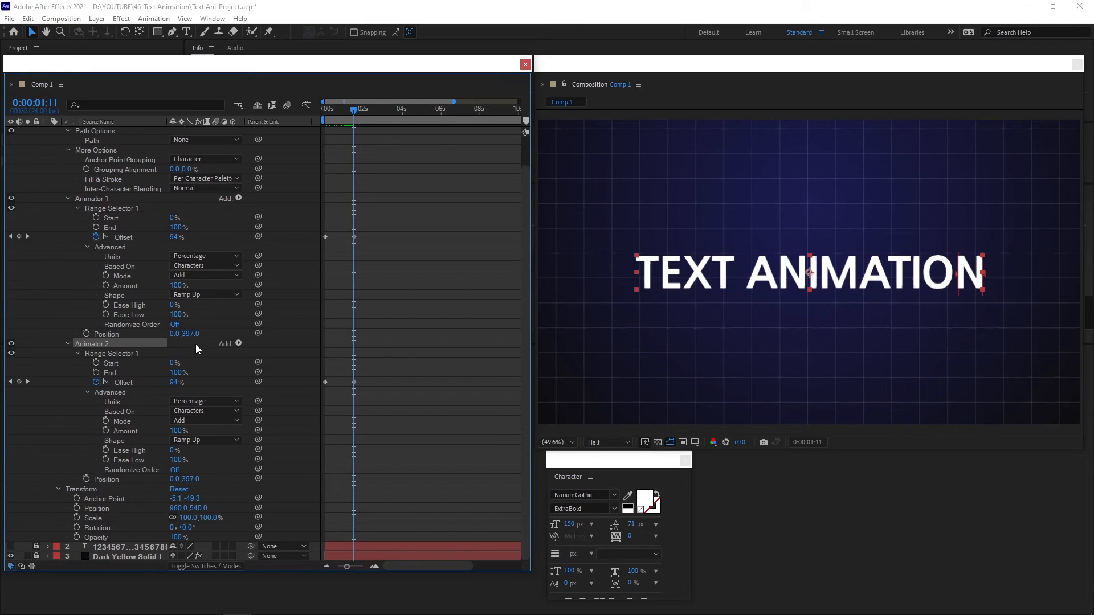
pyautogui.click(191, 480)
pyautogui.write('0')
pyautogui.press('Return')
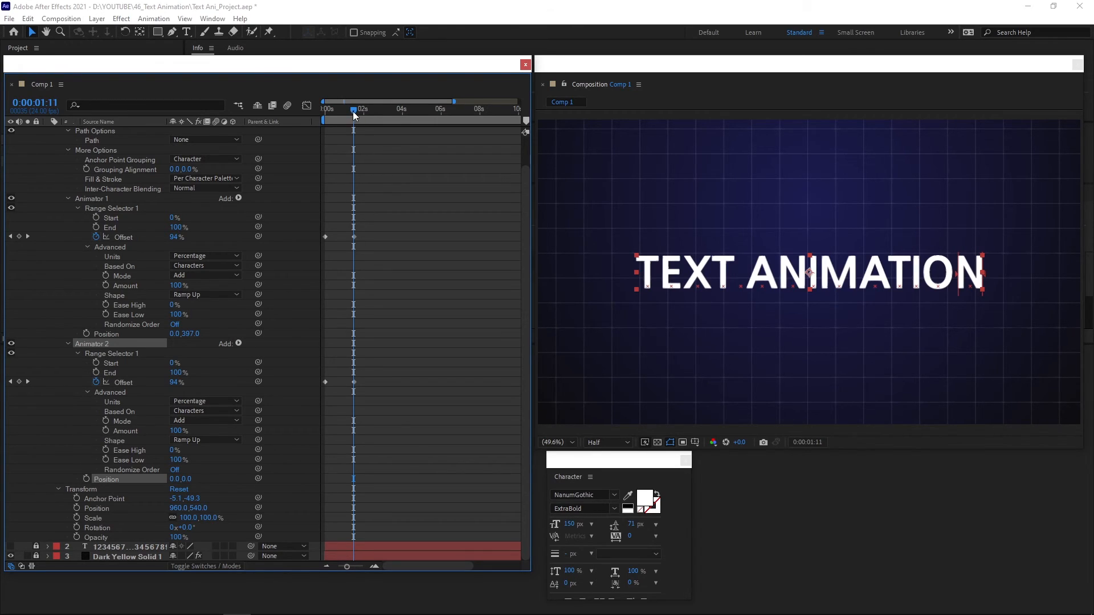
# - Preview the text animation from the first frame with Animator 2's position neutralised
pyautogui.moveTo(353, 111); pyautogui.dragTo(288, 121)
pyautogui.press('space')
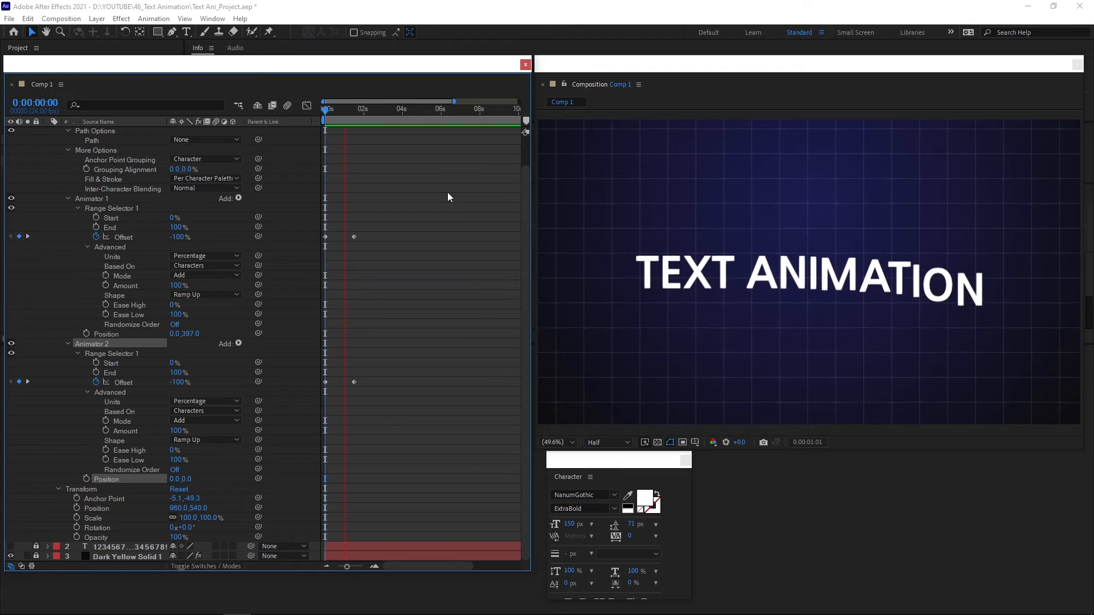
pyautogui.press('space')
pyautogui.press('space')
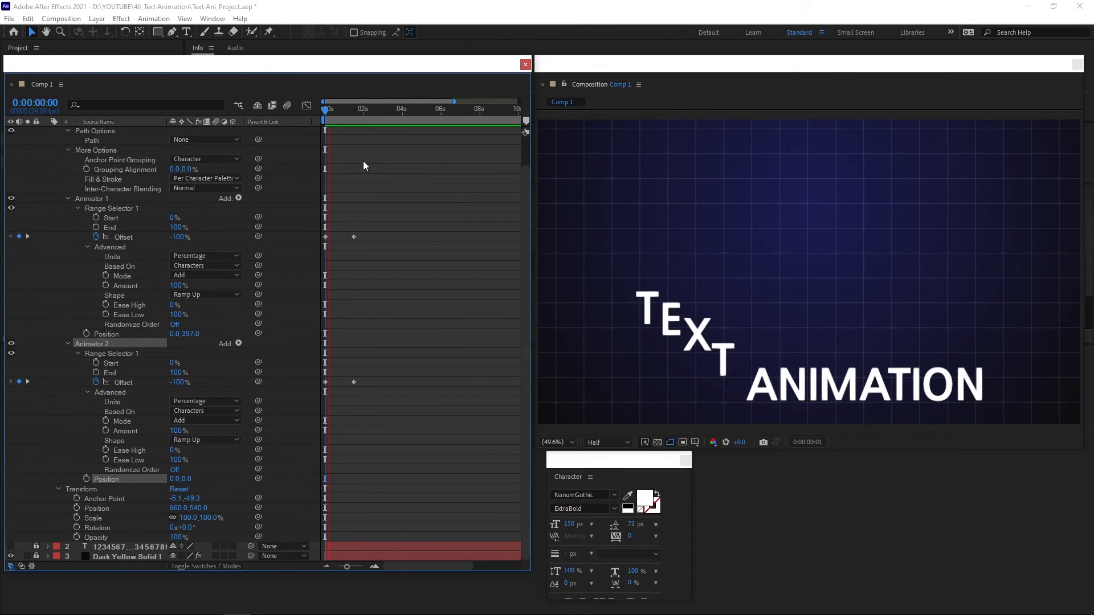
pyautogui.press('space')
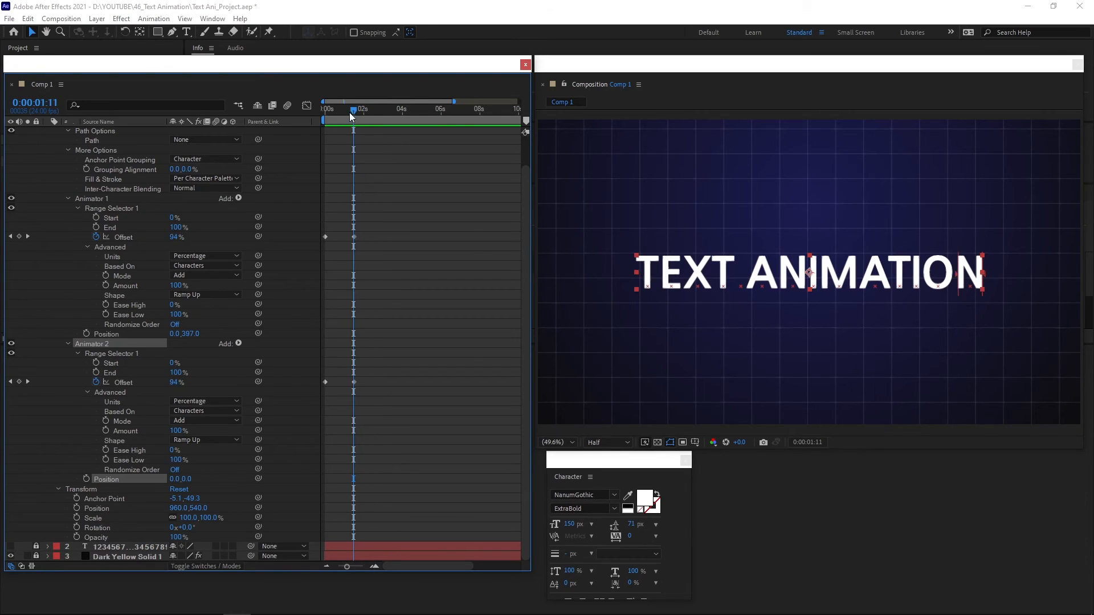
# - At the first frame, set Animator 2's Position to 0, -53 and preview the animation
pyautogui.press('Home')
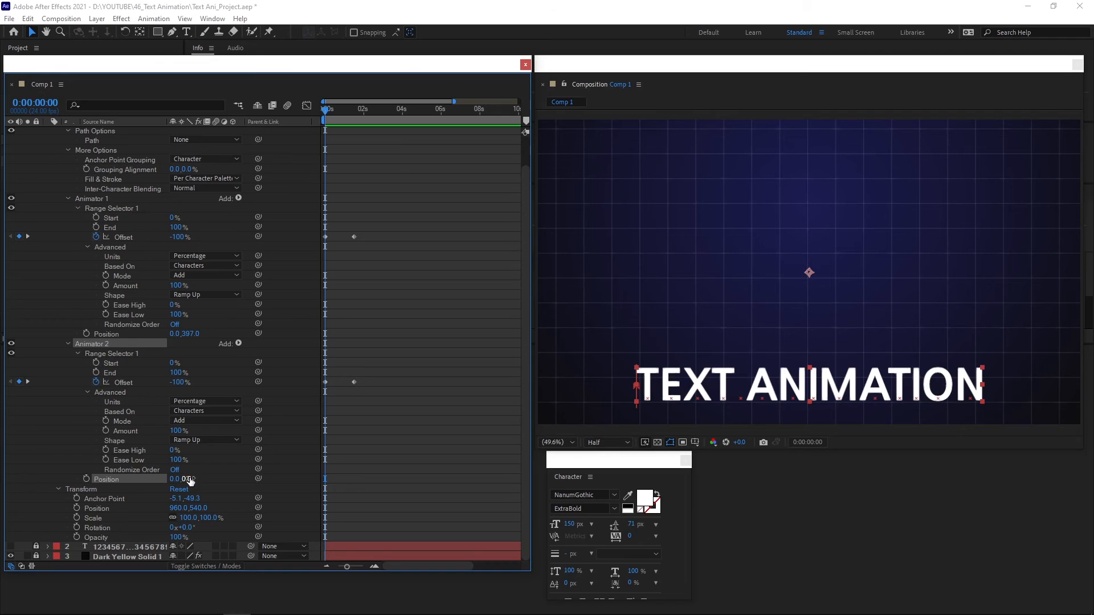
pyautogui.click(190, 479)
pyautogui.moveTo(188, 480); pyautogui.dragTo(155, 481)
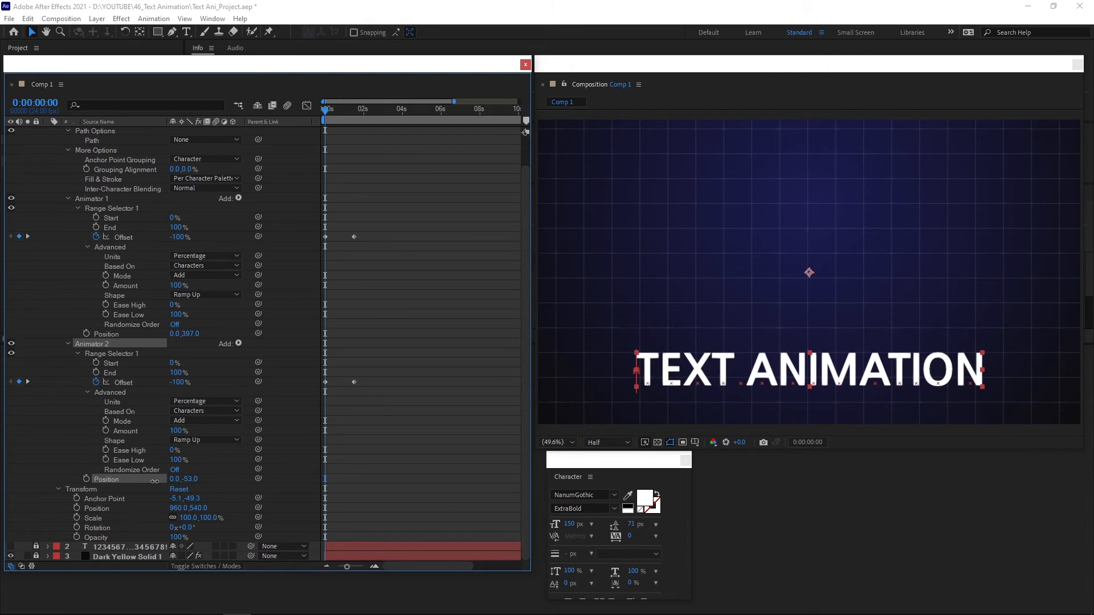
pyautogui.press('space')
pyautogui.press('space')
# - Shift both of Animator 2's Offset keyframes later so the first one sits at 0:00:00:11
pyautogui.moveTo(330, 110)
pyautogui.mouseDown()
pyautogui.moveTo(306, 118)
pyautogui.moveTo(333, 123)
pyautogui.mouseUp()
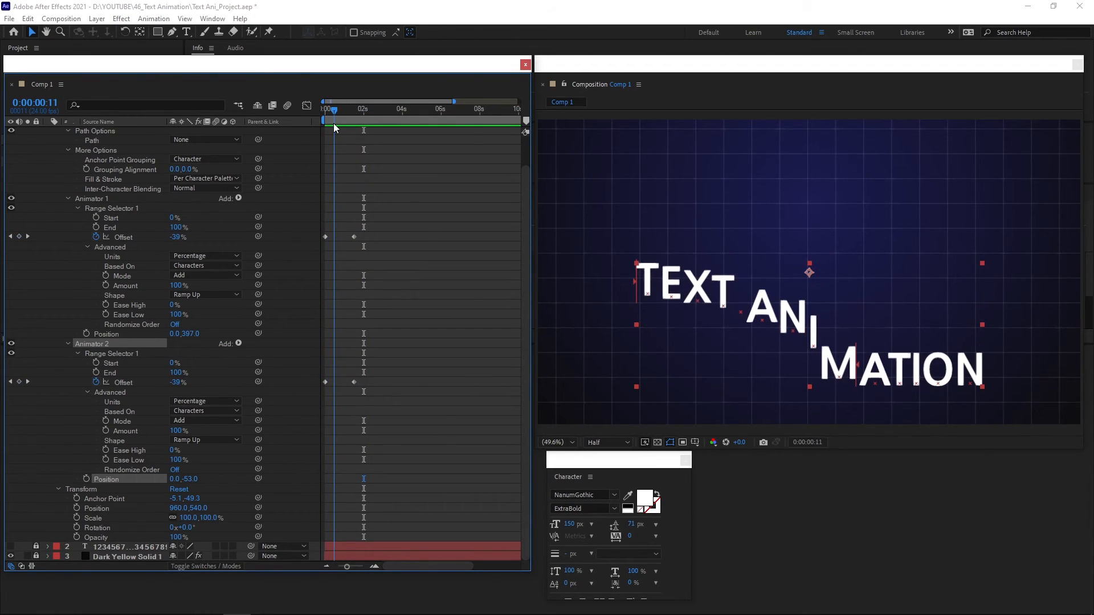
pyautogui.moveTo(372, 371)
pyautogui.mouseDown()
pyautogui.moveTo(323, 387)
pyautogui.moveTo(365, 387)
pyautogui.mouseUp()
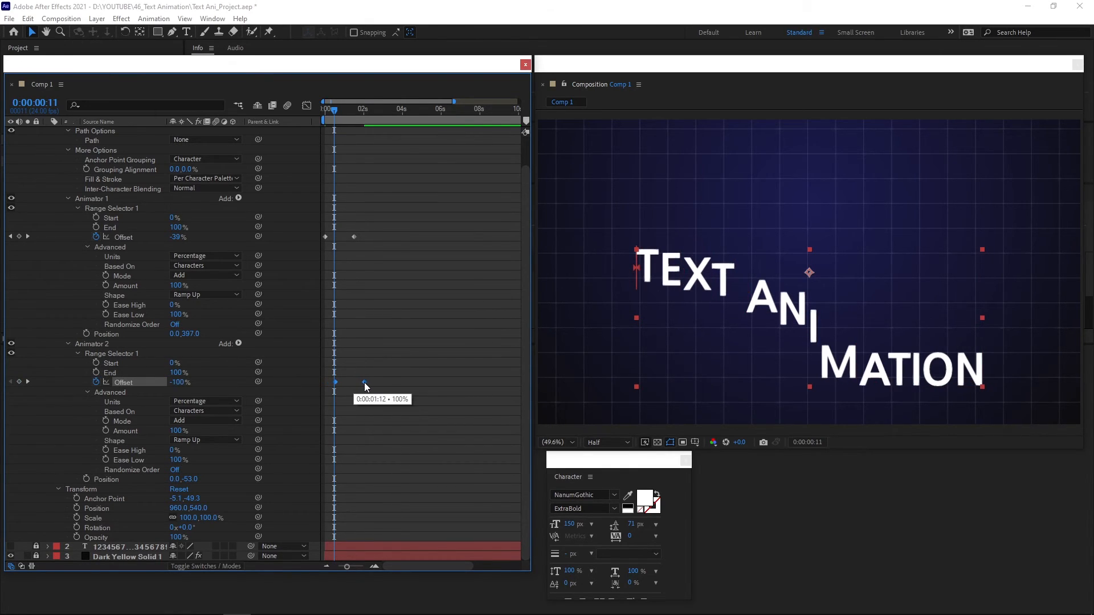
pyautogui.moveTo(364, 383); pyautogui.dragTo(363, 384)
# - Play the animation from the first frame to check the delayed timing of Animator 2
pyautogui.moveTo(335, 111); pyautogui.dragTo(292, 132)
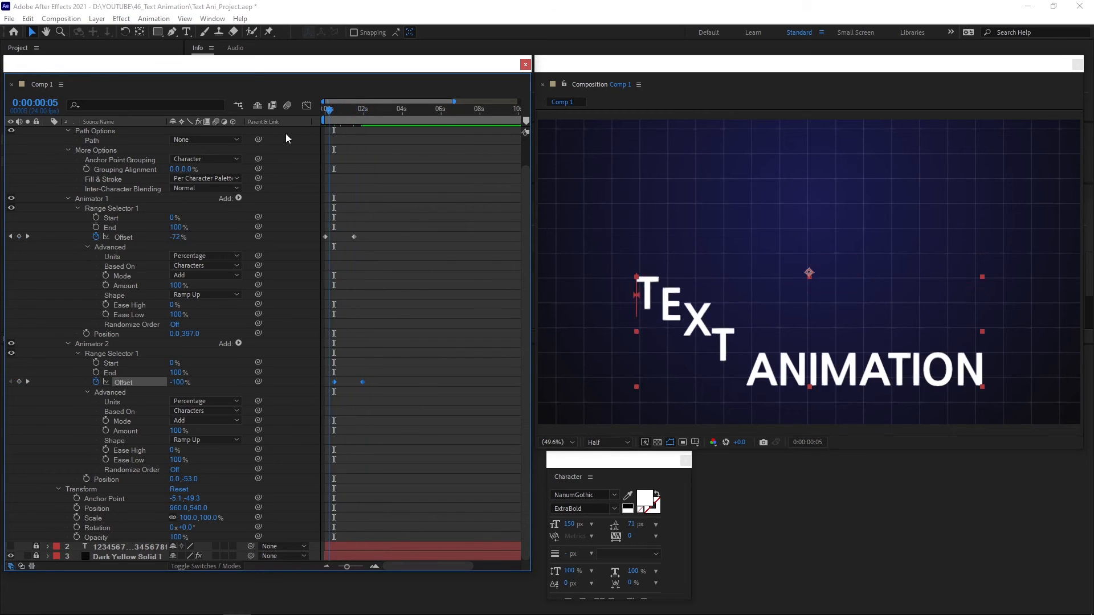
pyautogui.press('space')
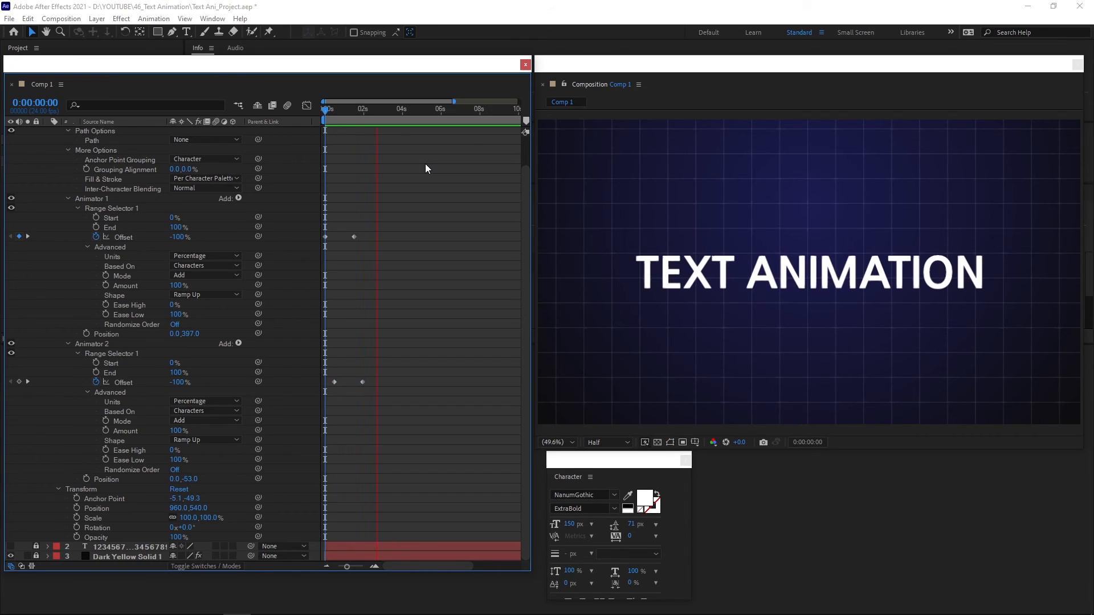
pyautogui.click(383, 111)
pyautogui.moveTo(381, 116); pyautogui.dragTo(326, 111)
pyautogui.press('space')
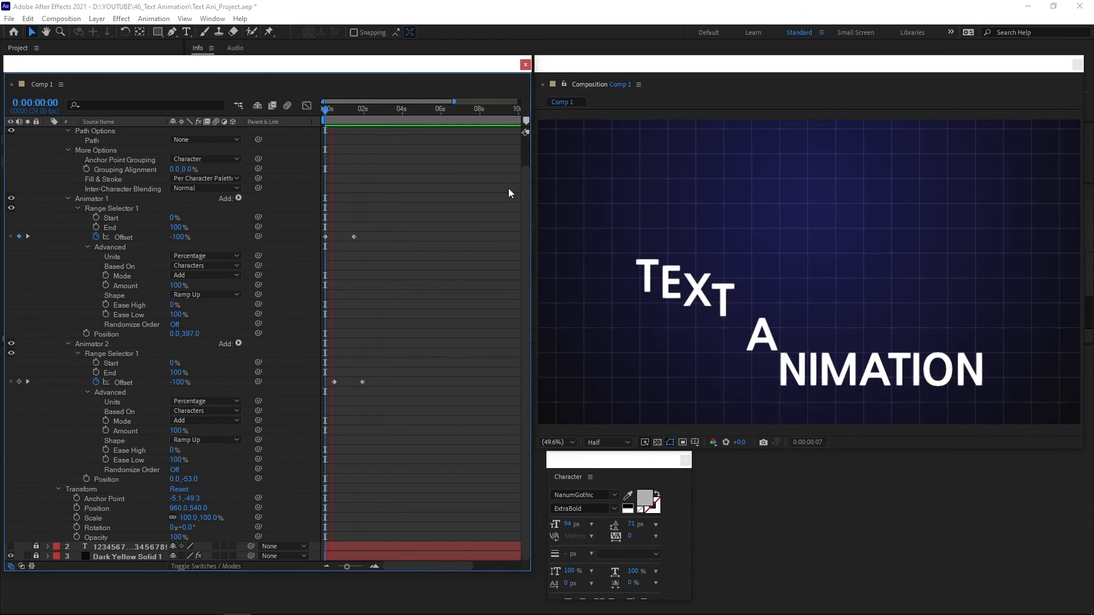
pyautogui.press('space')
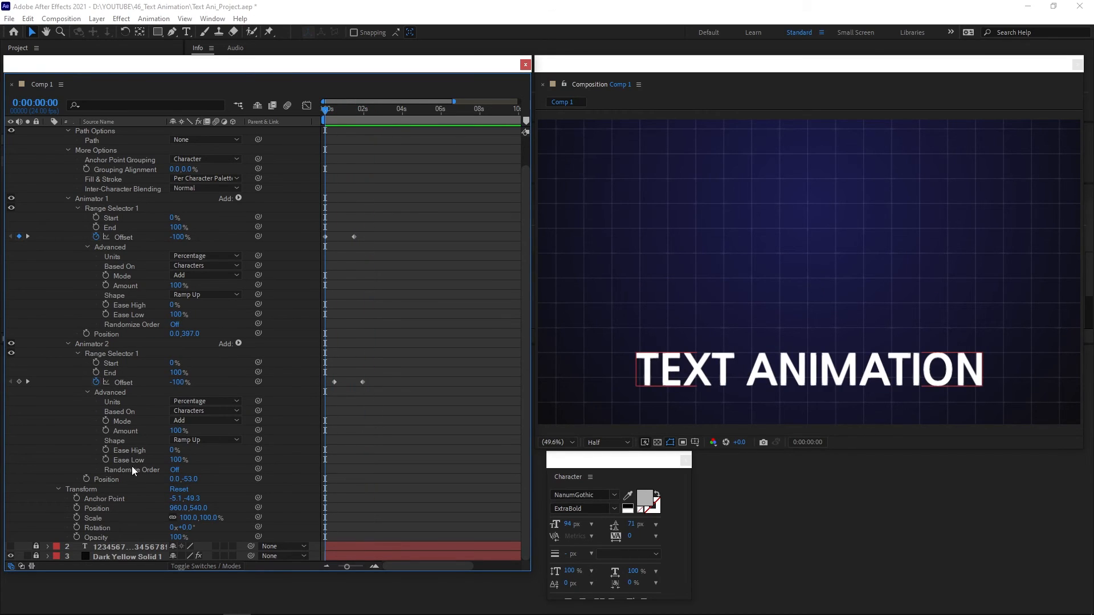
# - Set Ease Low of Animator 2's range selector to 0% and preview the animation from the first frame
pyautogui.click(175, 460)
pyautogui.press('Return')
pyautogui.press('space')
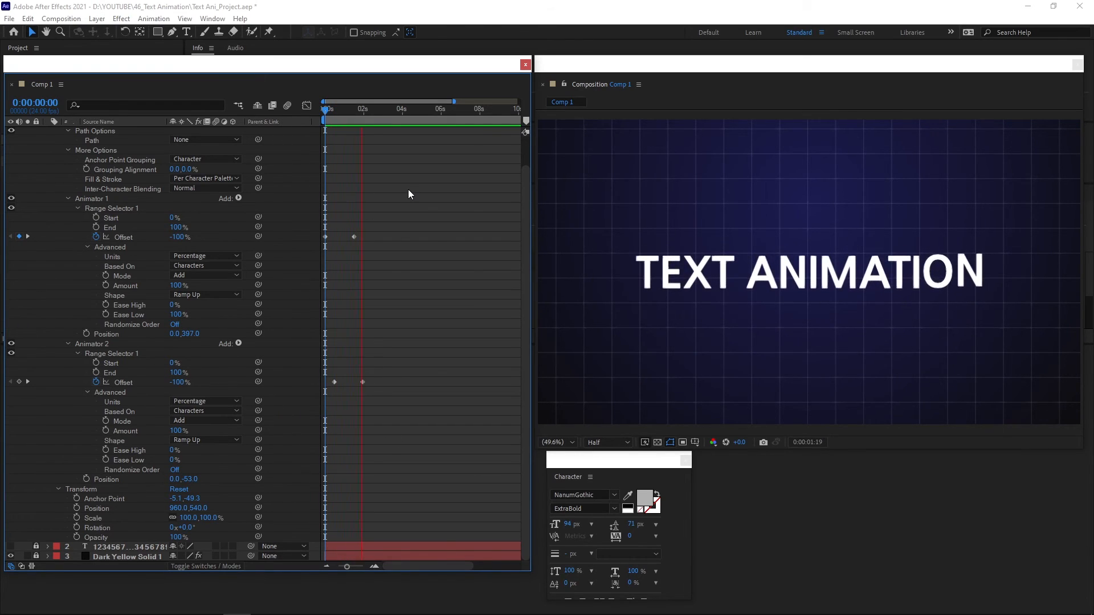
pyautogui.press('space')
pyautogui.moveTo(382, 112); pyautogui.dragTo(266, 149)
pyautogui.press('space')
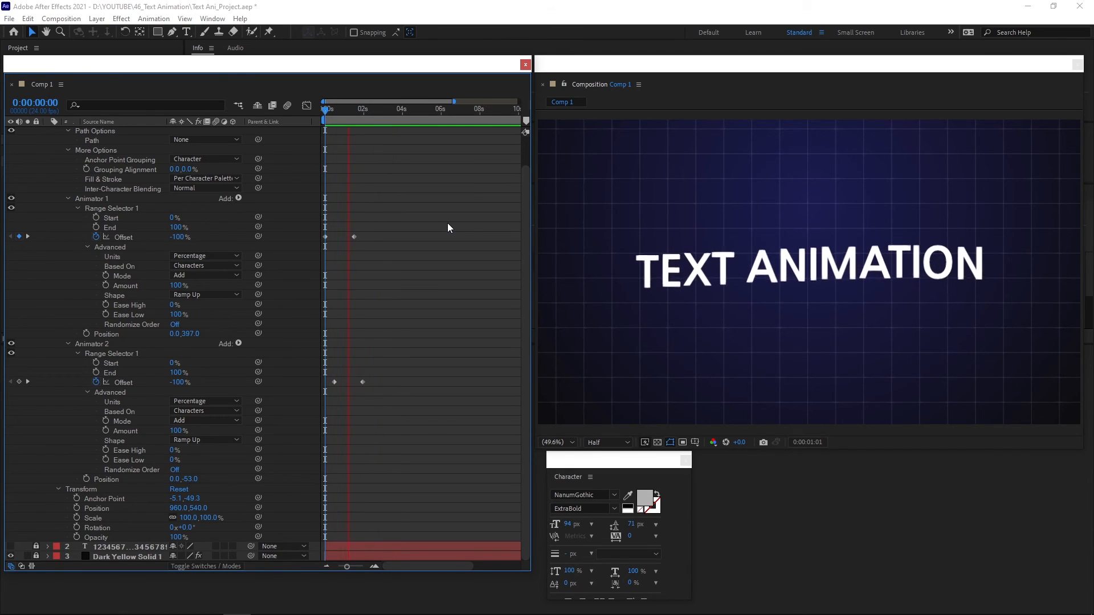
pyautogui.press('space')
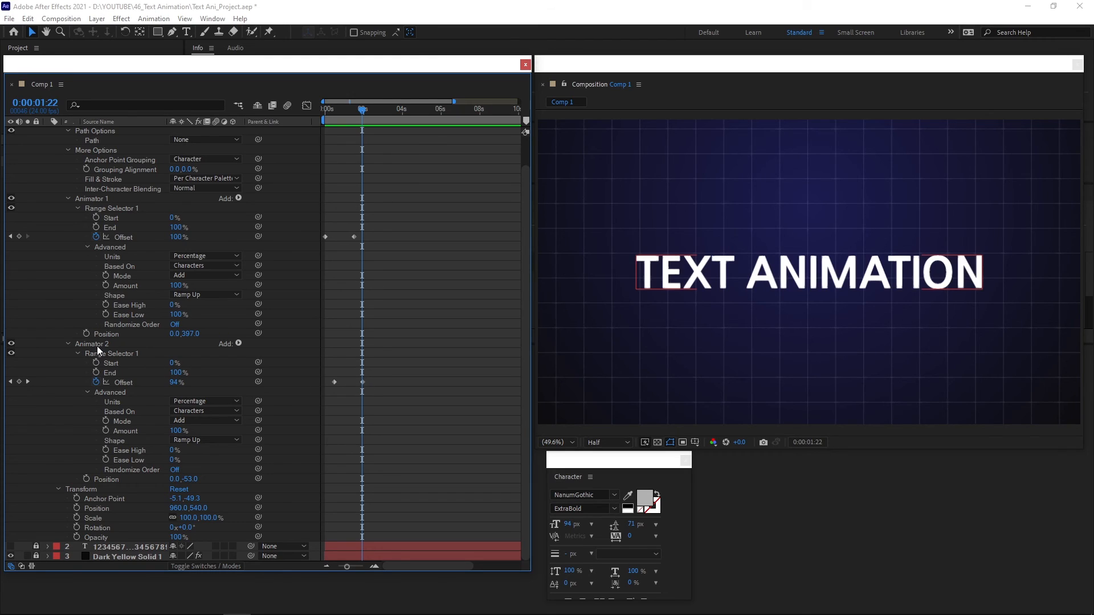
# - Try moving Animator 2's last Offset keyframe earlier, in line with Animator 1's last Offset keyframe, and preview the result
pyautogui.moveTo(362, 384); pyautogui.dragTo(354, 383)
pyautogui.press('Home')
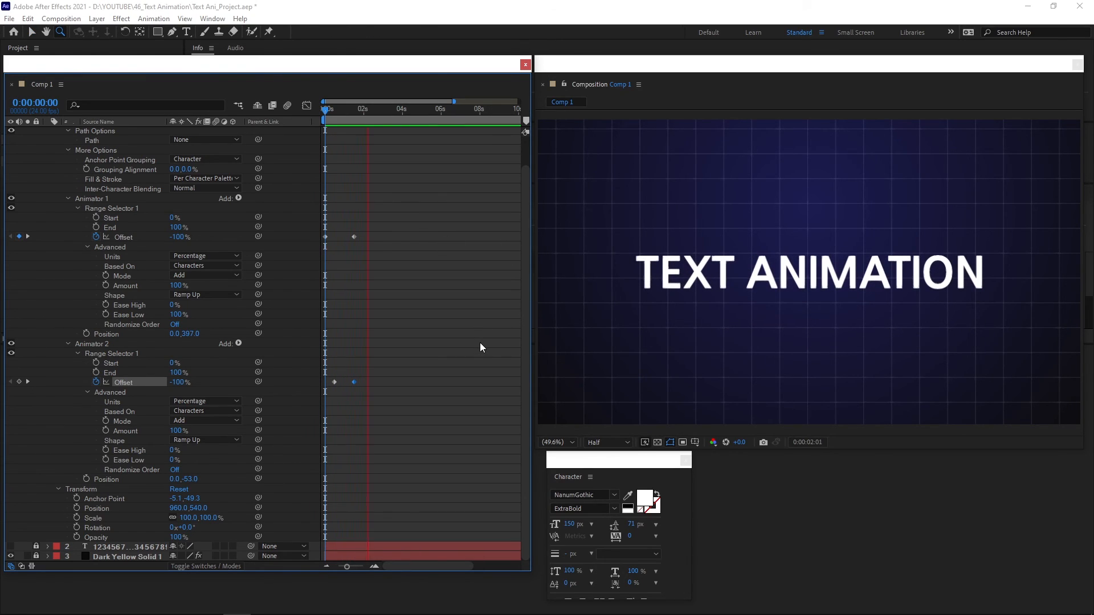
pyautogui.press('space')
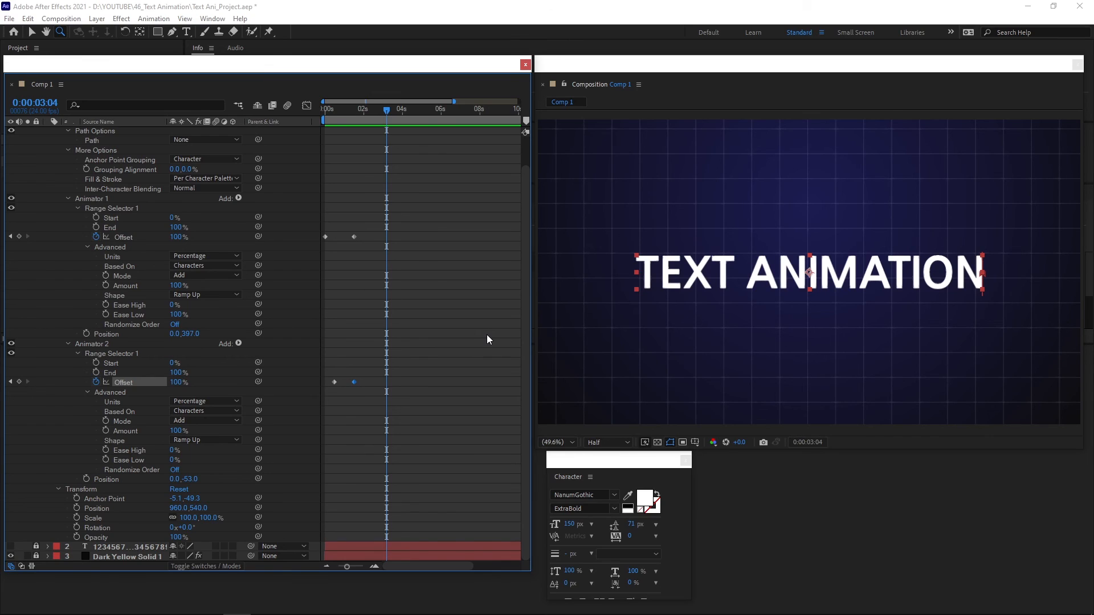
pyautogui.press('space')
pyautogui.press('space')
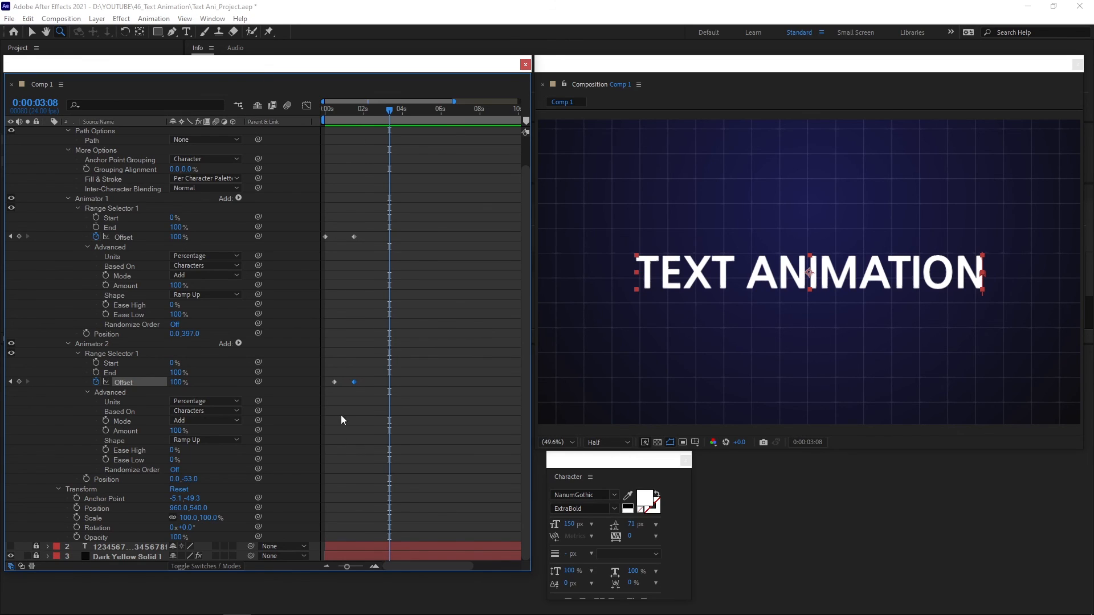
# - Try moving Animator 2's last Offset keyframe to just after the 2-second mark and preview from the first frame
pyautogui.moveTo(354, 382); pyautogui.dragTo(368, 382)
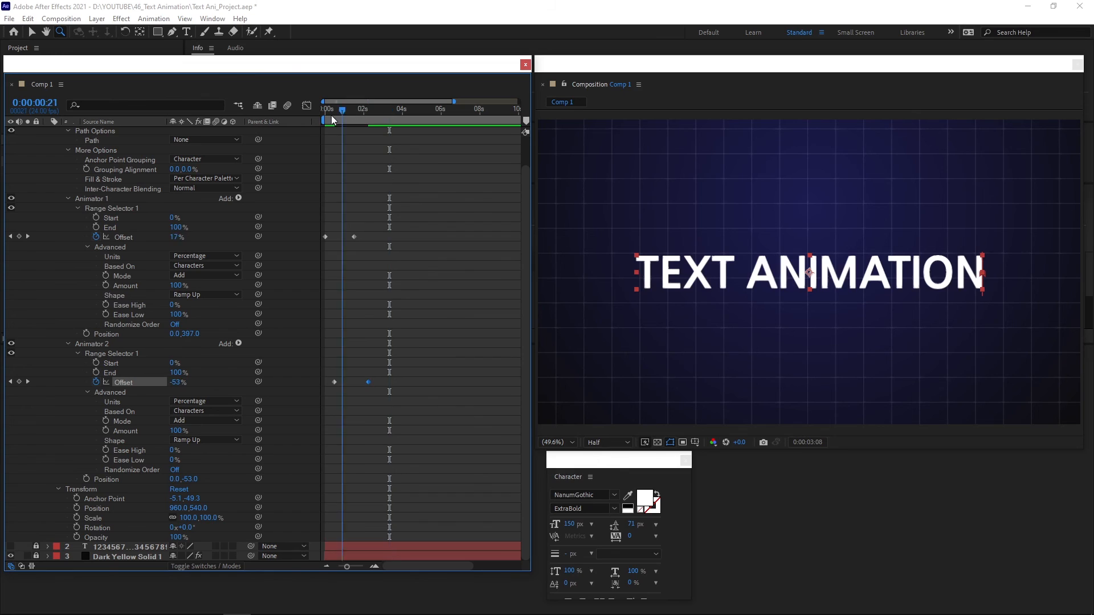
pyautogui.moveTo(336, 119); pyautogui.dragTo(310, 121)
pyautogui.press('space')
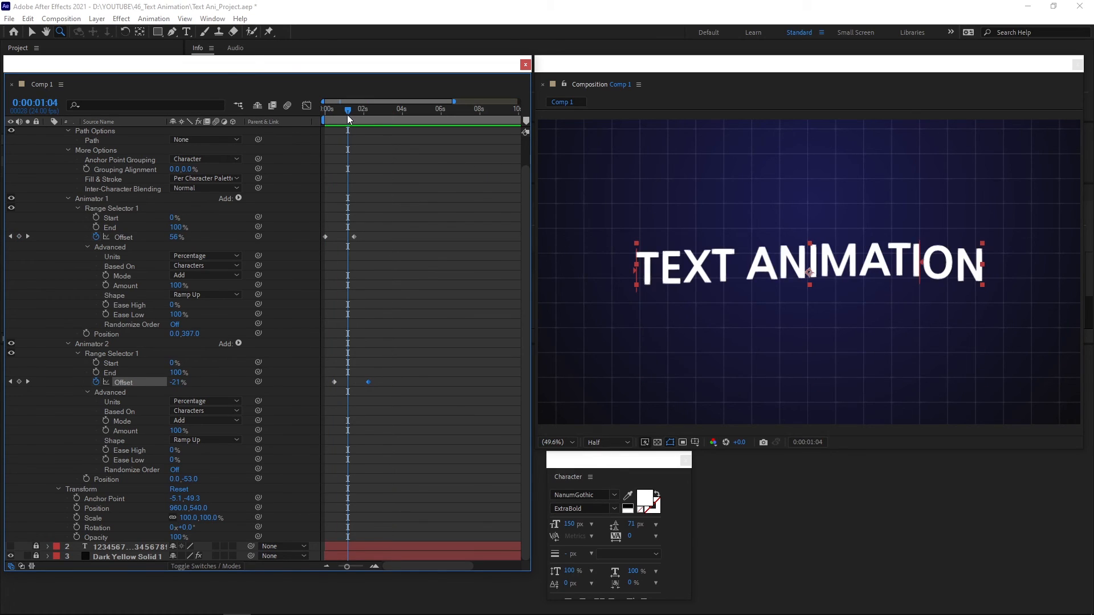
pyautogui.moveTo(349, 119); pyautogui.dragTo(231, 139)
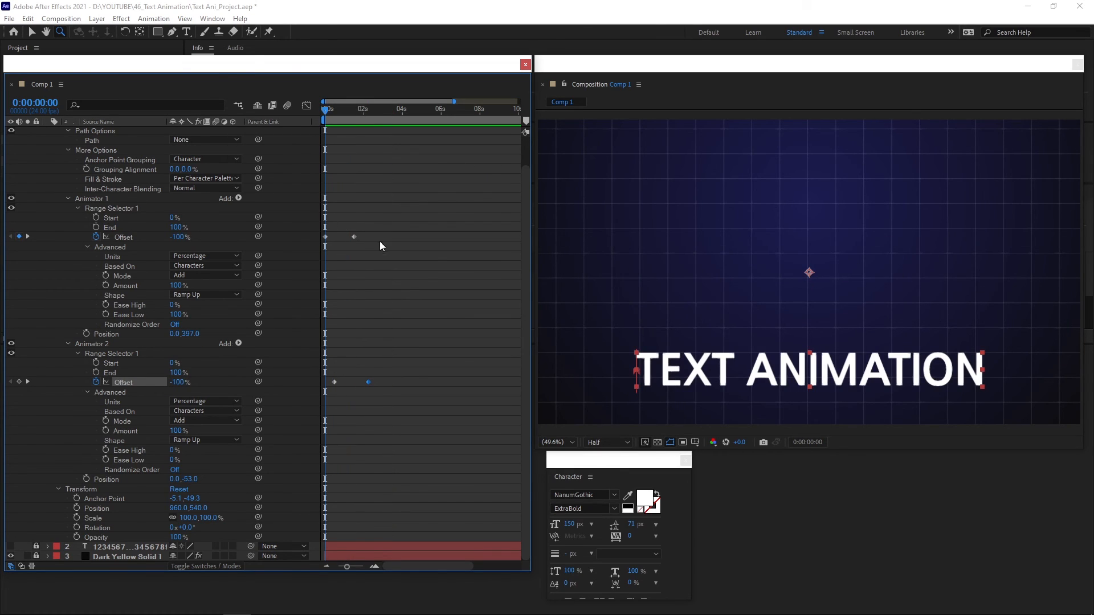
pyautogui.press('space')
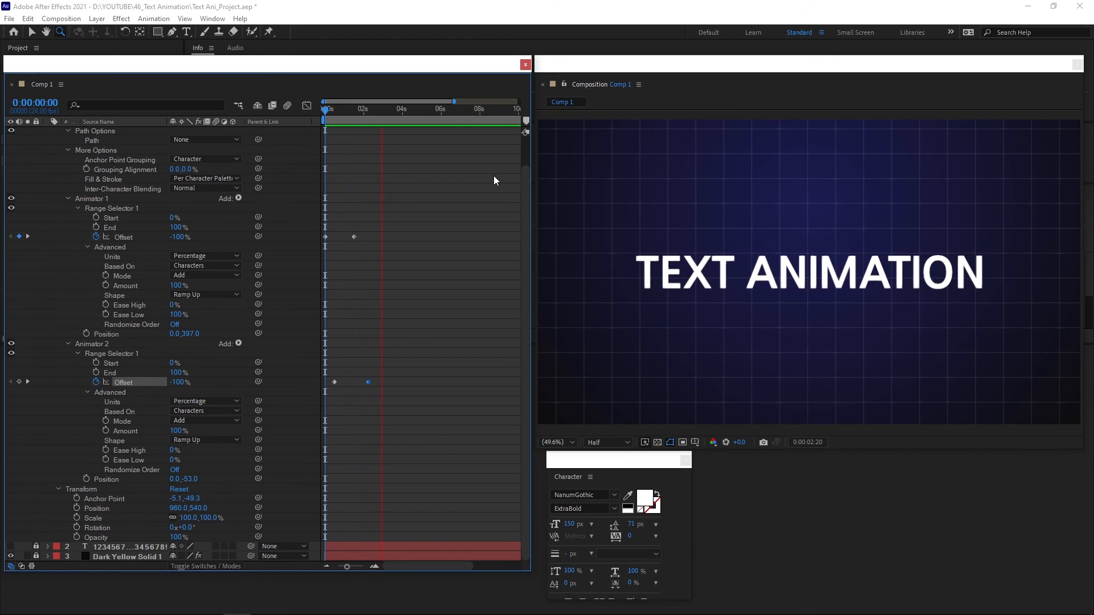
# - At 0:00:01:13, draw a rectangular mask on the TEXT ANIMATION layer enclosing the whole line with a small margin
pyautogui.scroll(1, 494, 181)
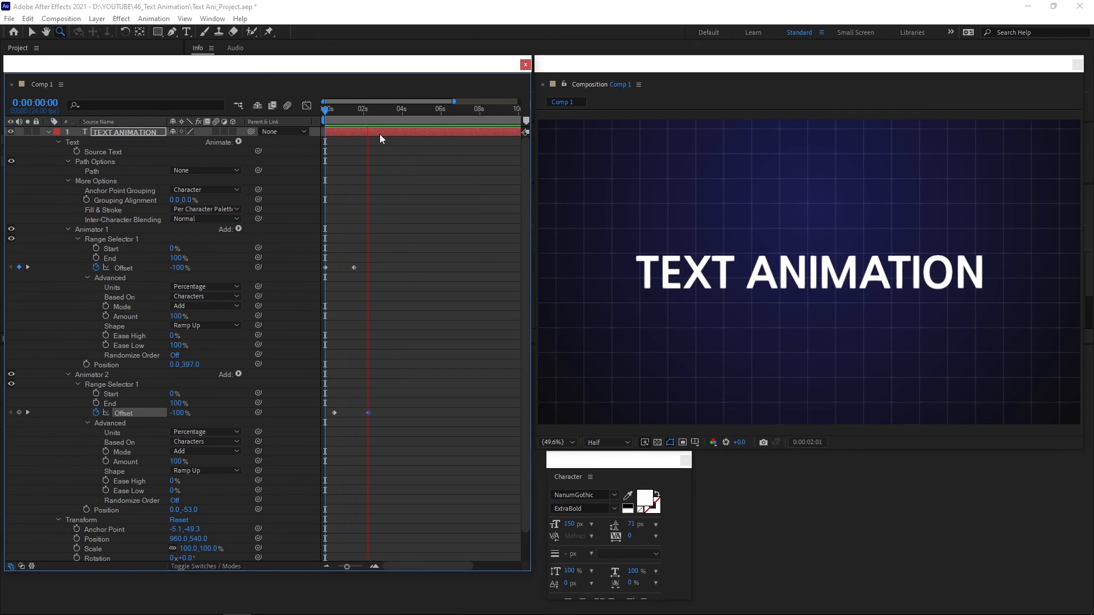
pyautogui.click(383, 118)
pyautogui.moveTo(383, 118); pyautogui.dragTo(358, 126)
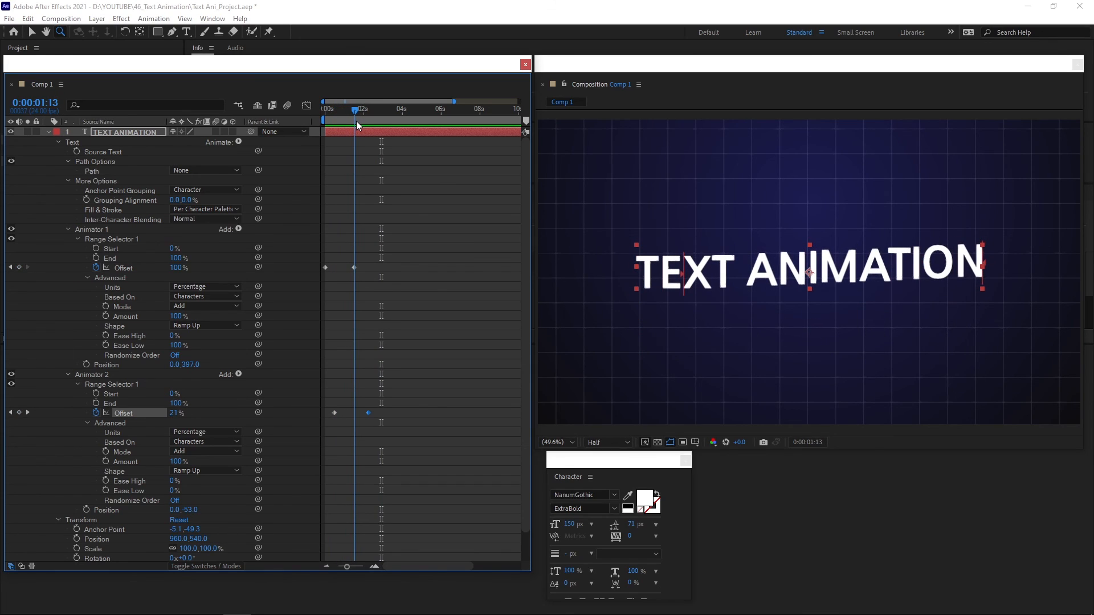
pyautogui.click(159, 34)
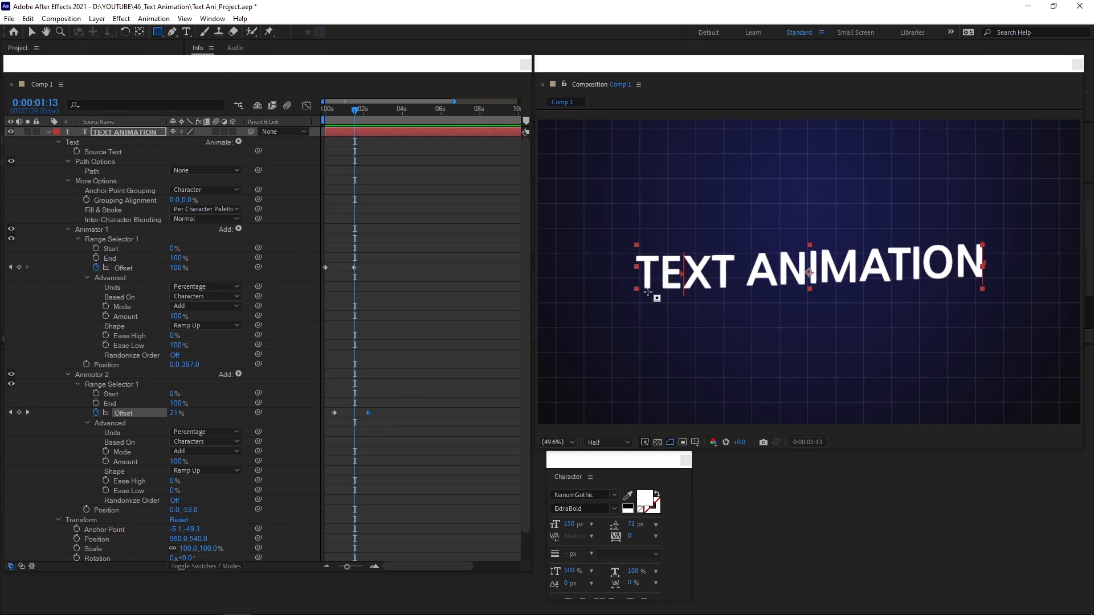
pyautogui.moveTo(622, 229); pyautogui.dragTo(1004, 304)
pyautogui.press('v')
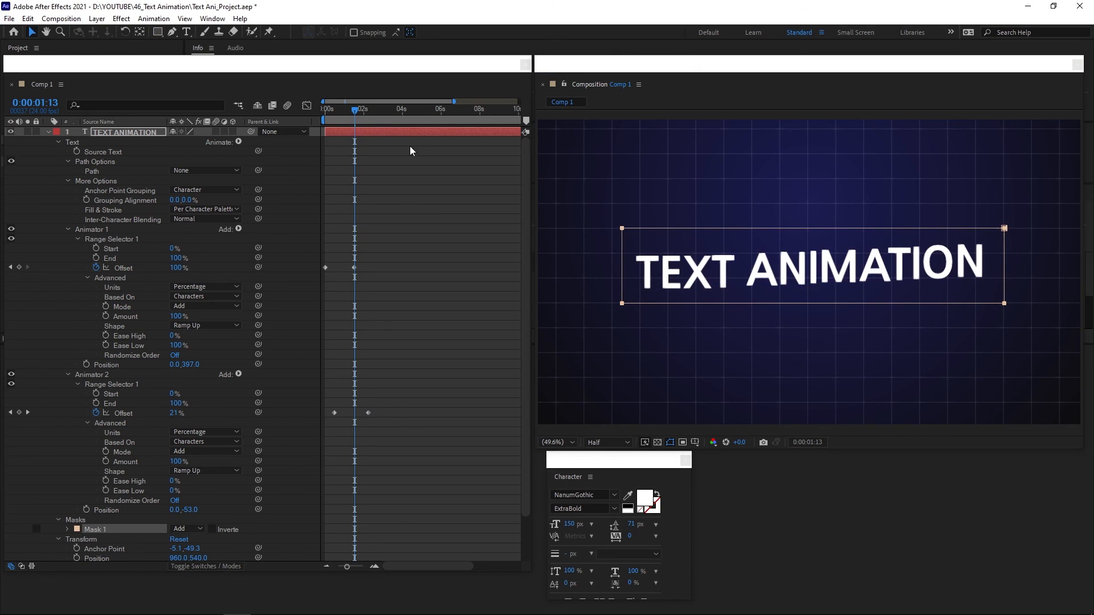
# - Deselect the text layer and preview the masked animation from the first frame
pyautogui.click(399, 149)
pyautogui.press('Home')
pyautogui.press('space')
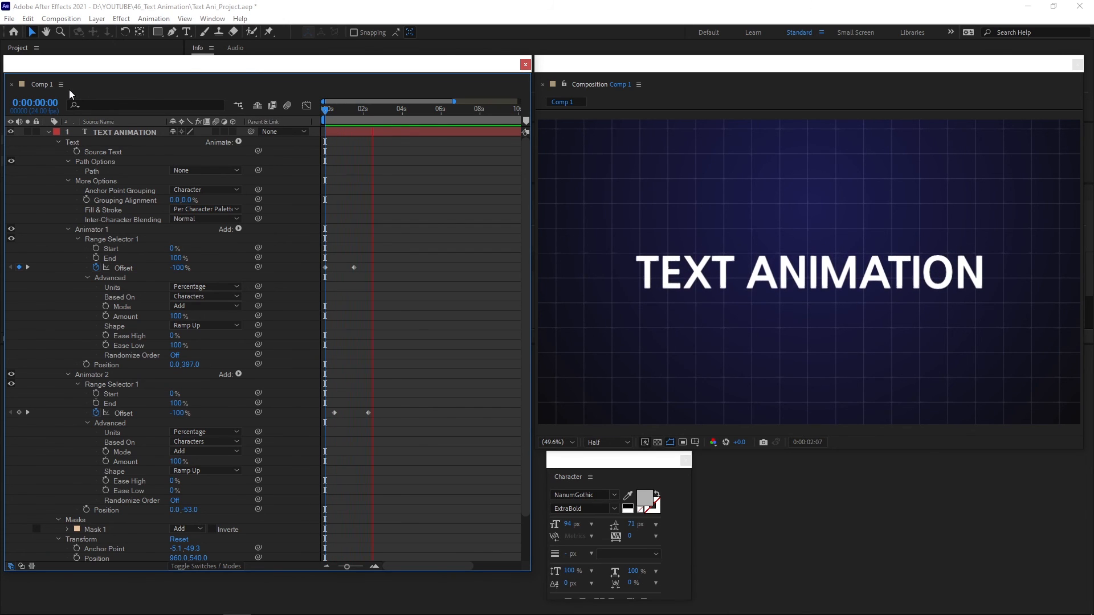
pyautogui.press('space')
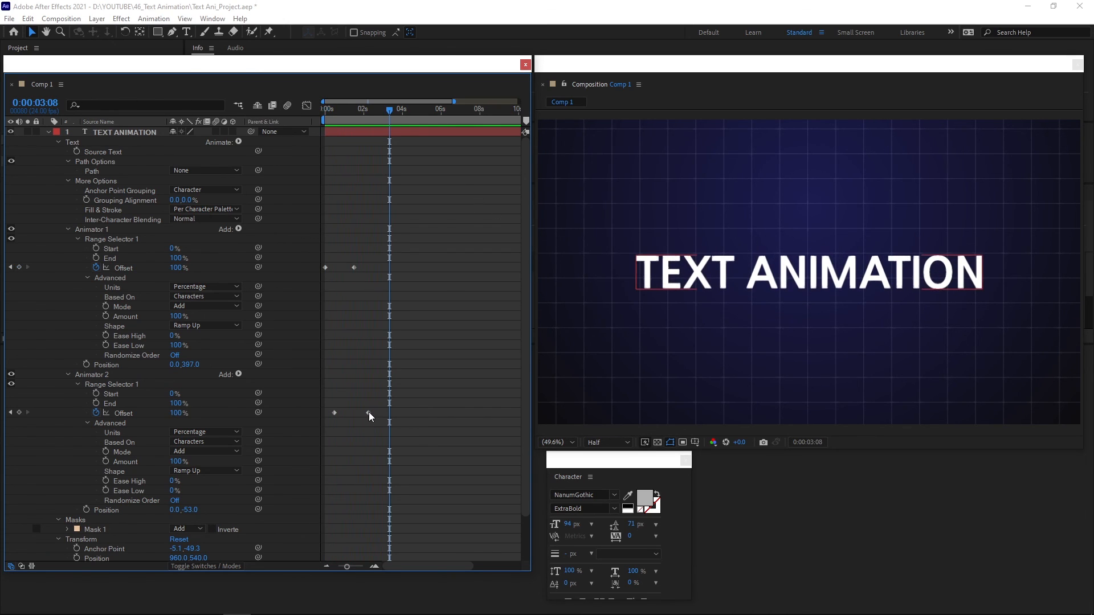
# - Move Animator 2's last Offset keyframe to slightly after Animator 1's last one and preview the animation in an enlarged composition view
pyautogui.click(367, 413)
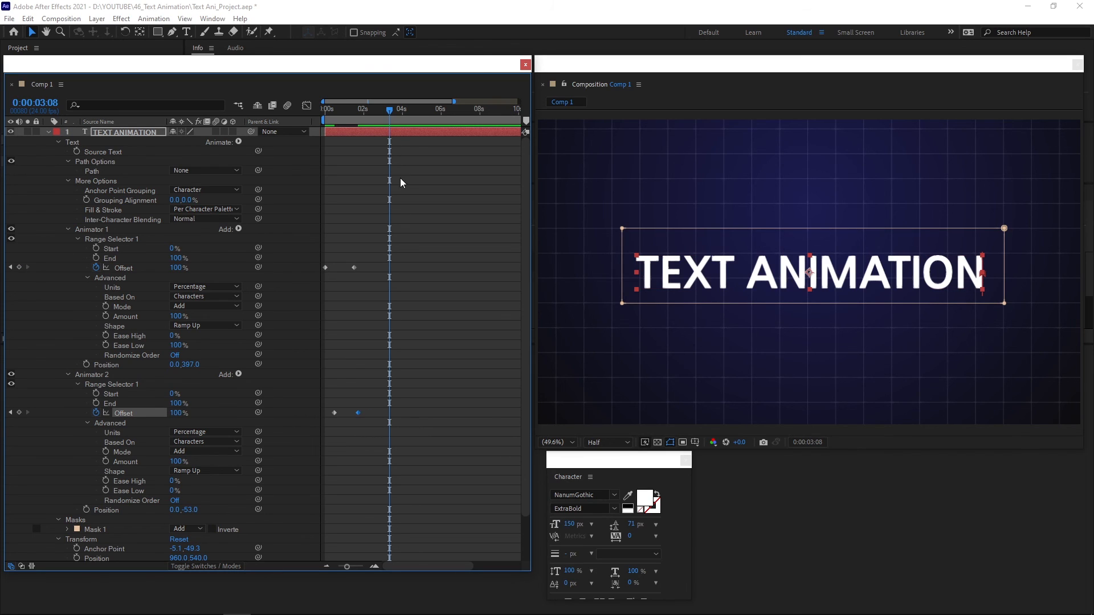
pyautogui.press('Home')
pyautogui.press('space')
pyautogui.press('`')
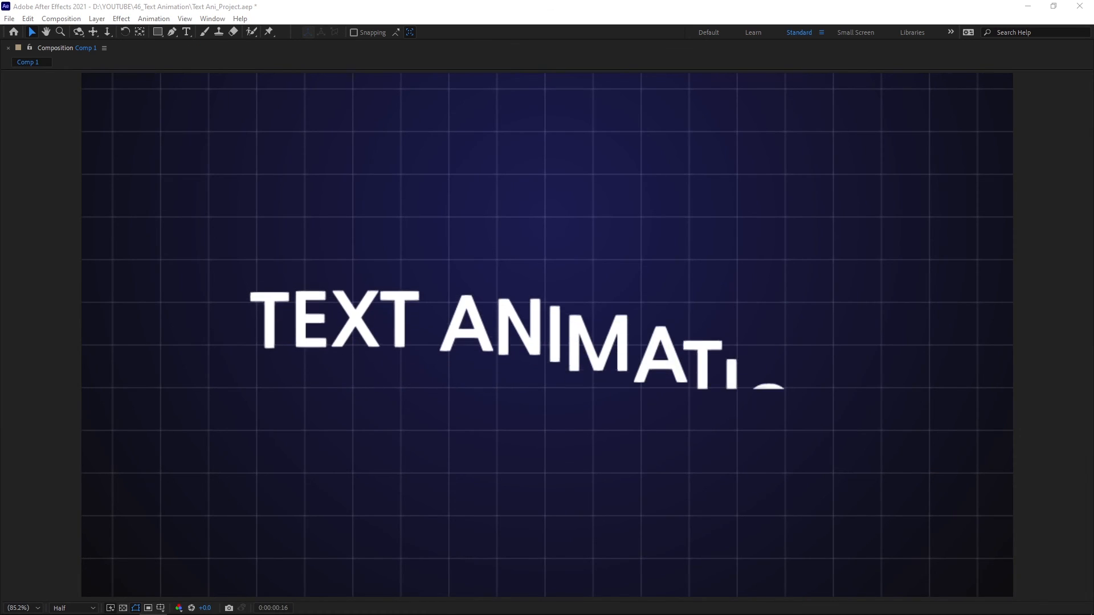